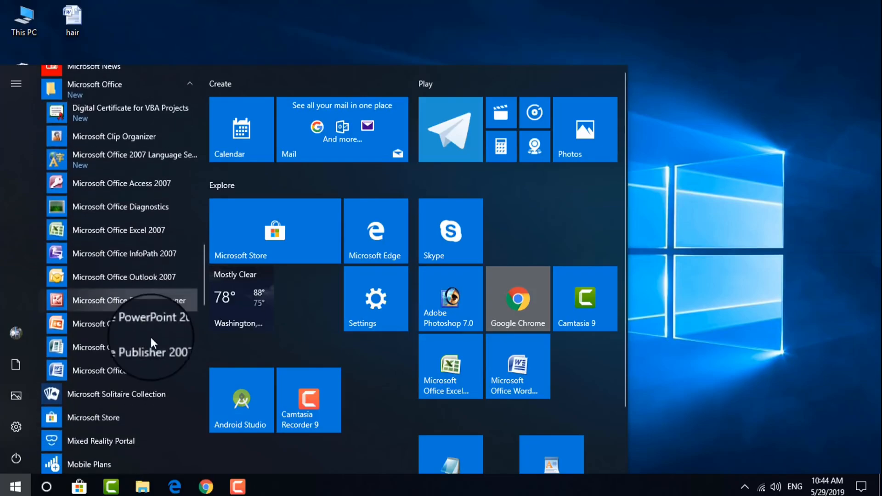
Launch Microsoft Office Word 2007 from the Start menu and close it again right away
click(140, 373)
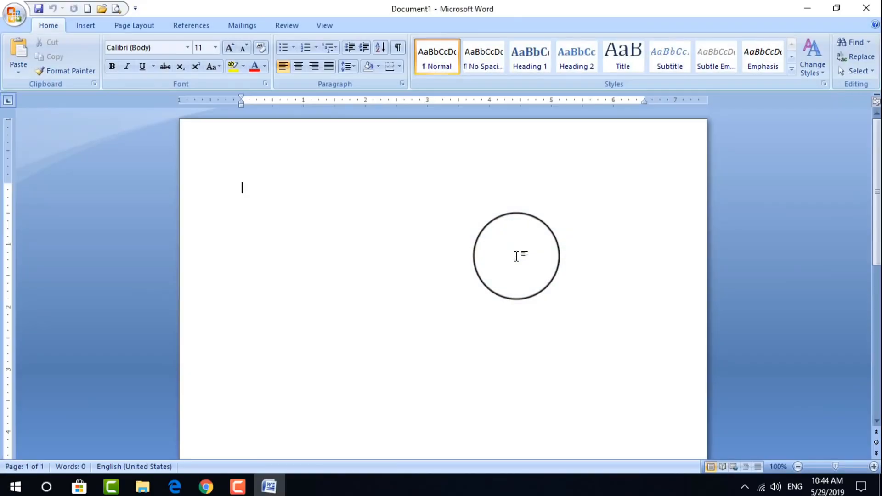
click(866, 8)
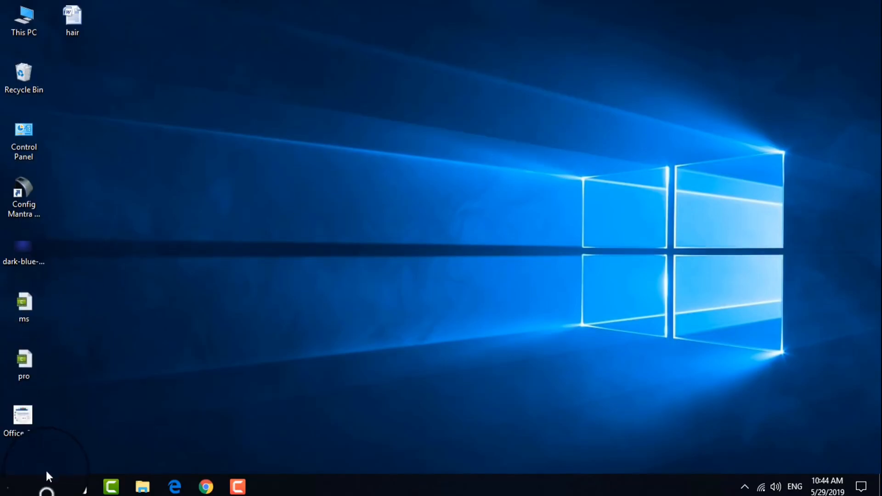
click(47, 486)
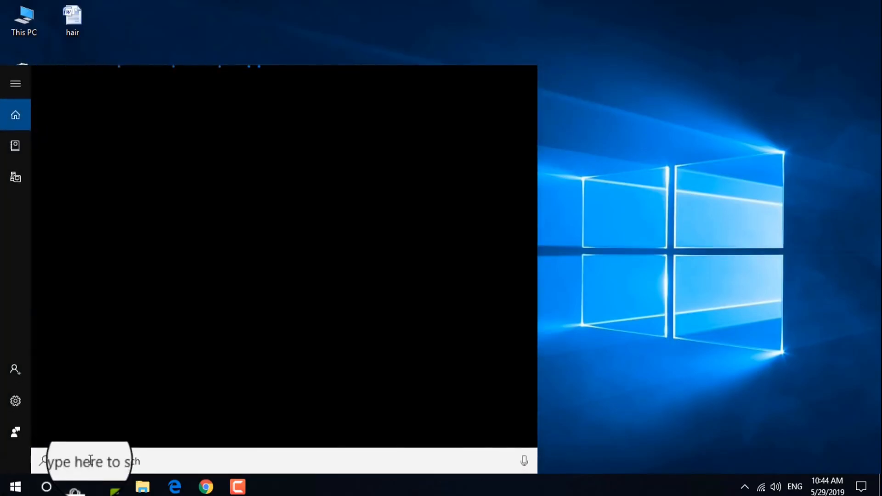
text(ms wor)
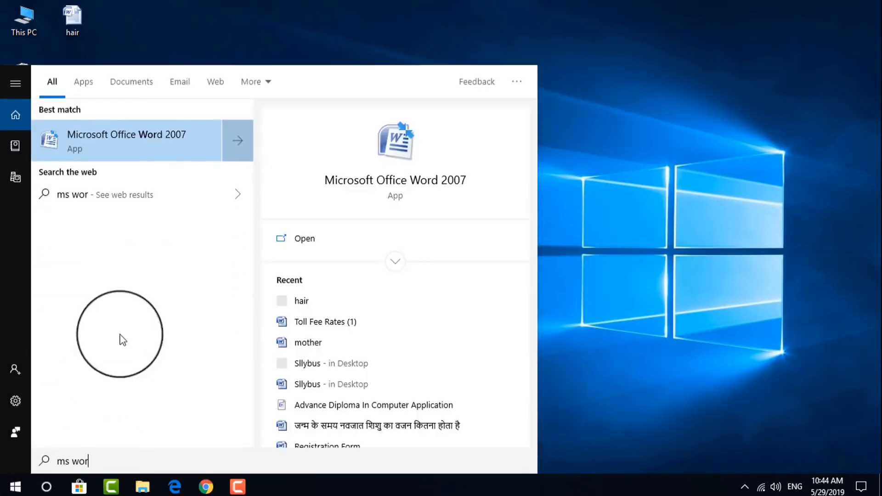
click(139, 143)
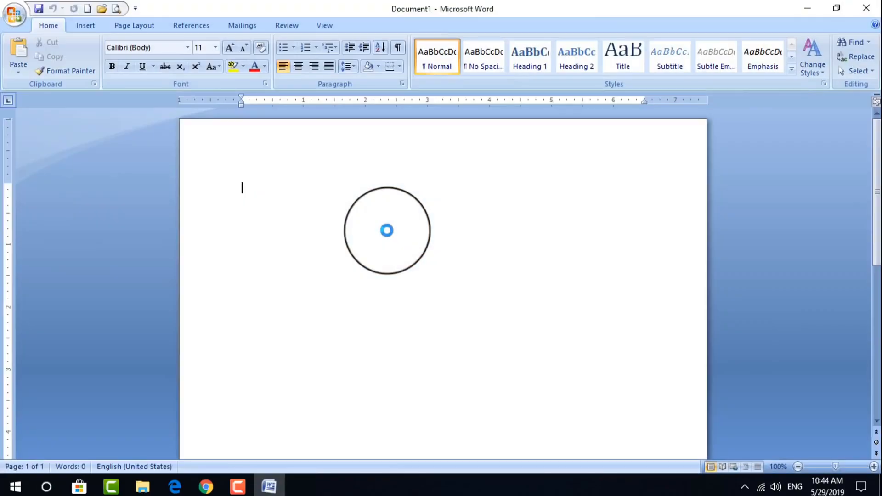
click(866, 8)
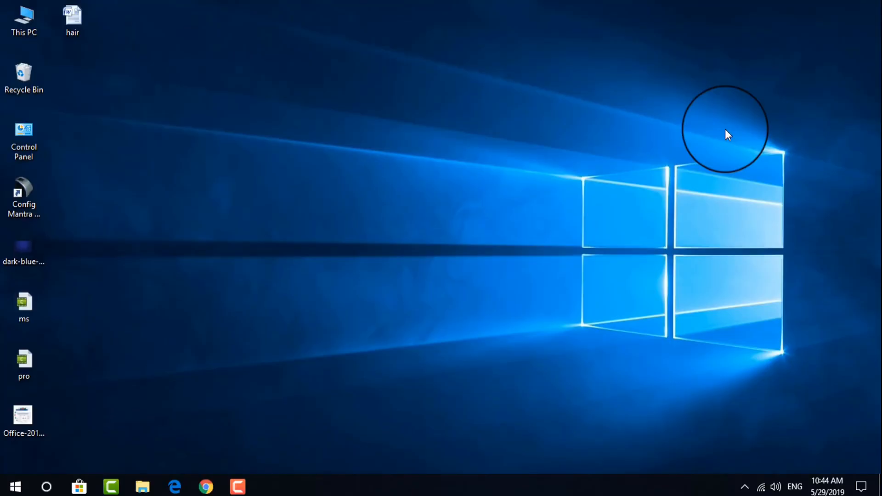
Start Microsoft Office Word 2007 from the Start menu tiles to get a blank Document1
click(8, 489)
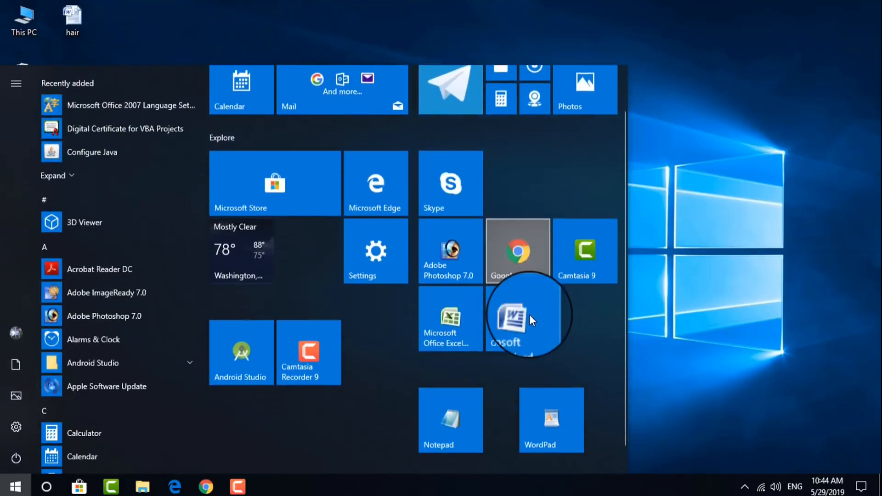
scroll(529, 315, down, 1)
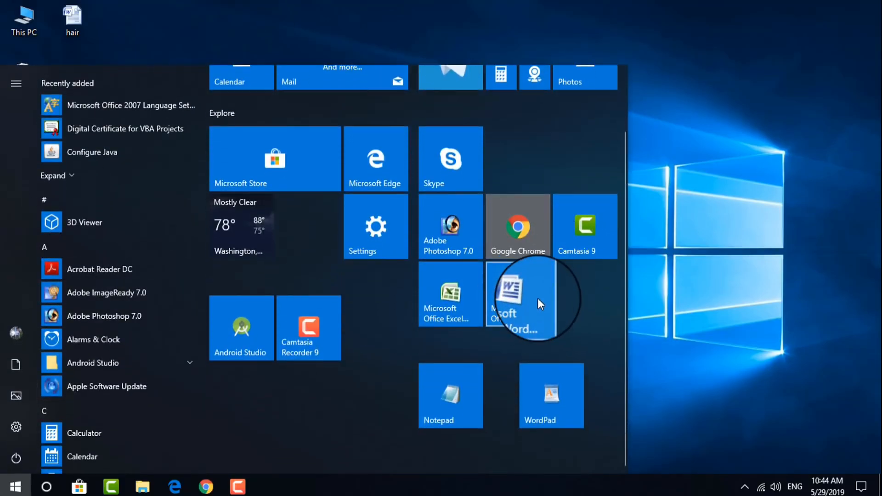
click(537, 299)
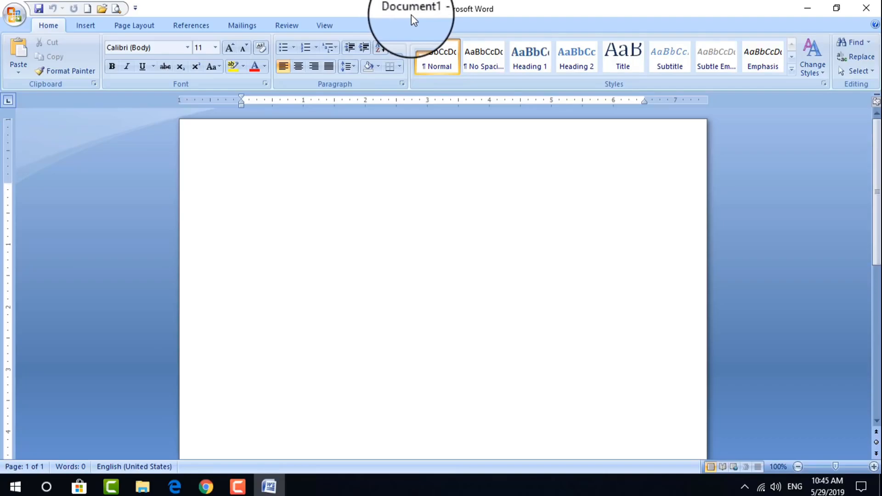
Save the blank document on the Desktop with the file name 'ishan'
click(21, 16)
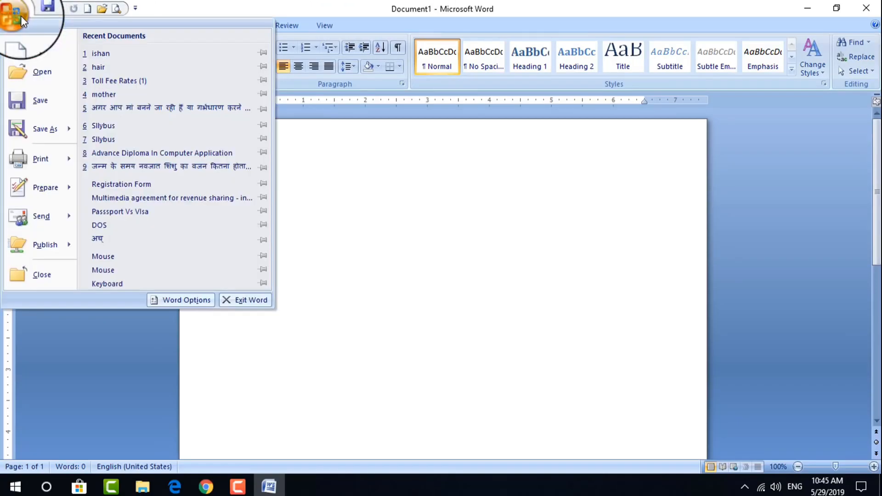
click(39, 102)
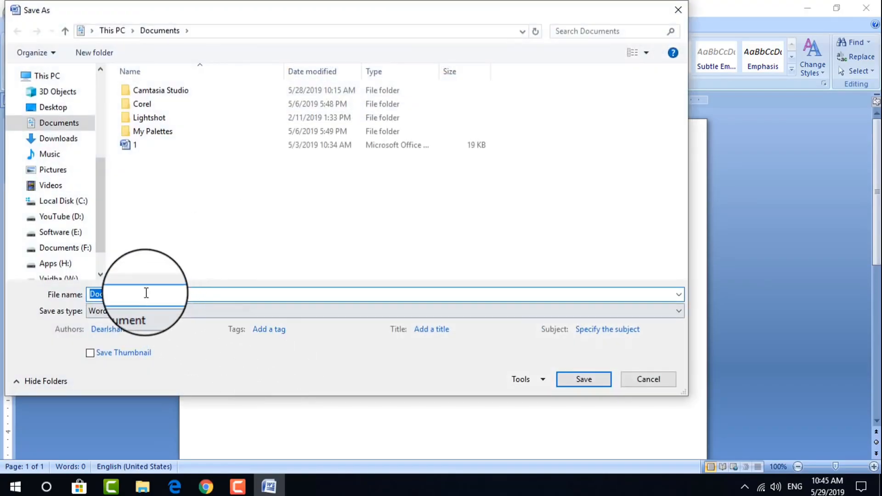
text(isha)
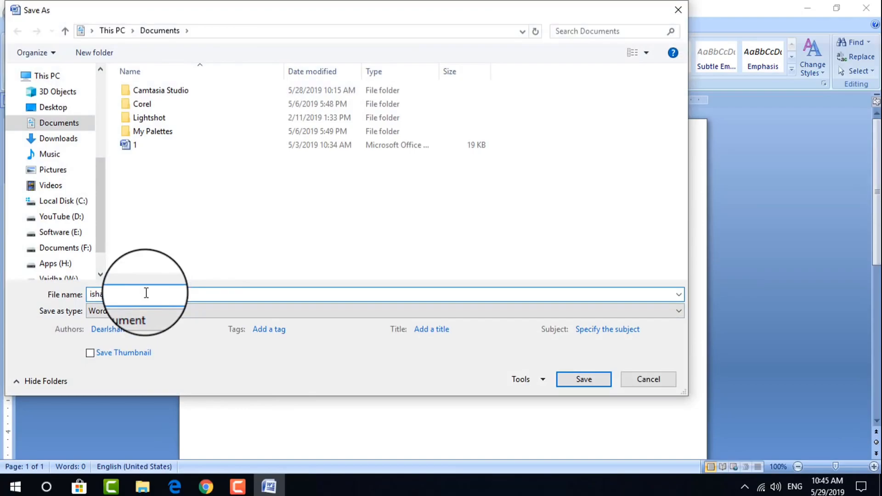
text(n)
click(56, 108)
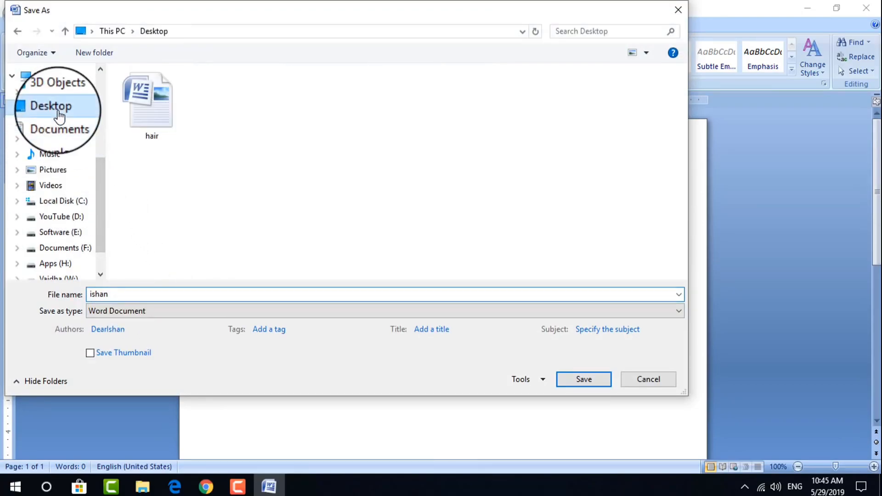
click(591, 381)
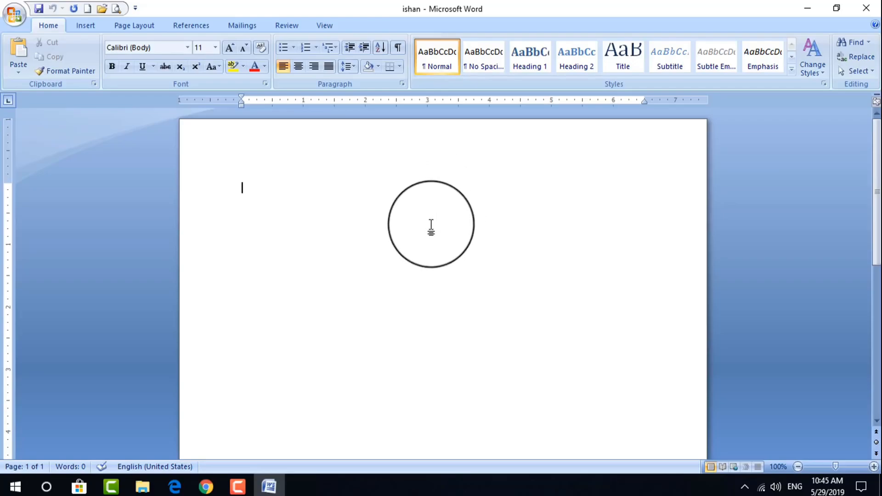
Insert three paragraphs of sample text with =rand(), then minimize Word
text(=rand())
key(Return)
drag(615, 365, 226, 174)
click(331, 216)
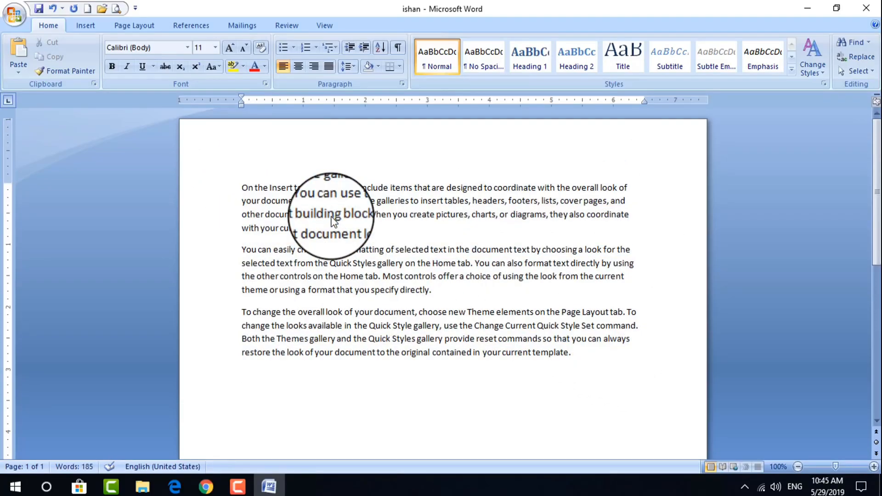
click(566, 187)
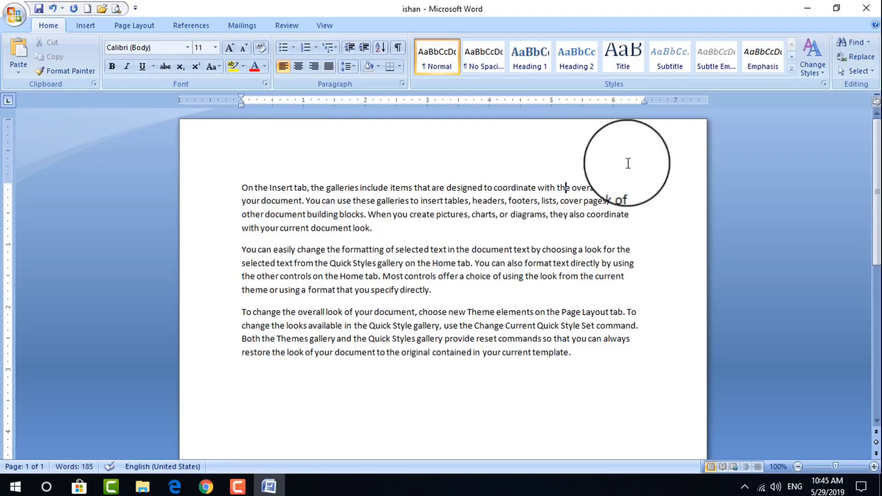
click(807, 12)
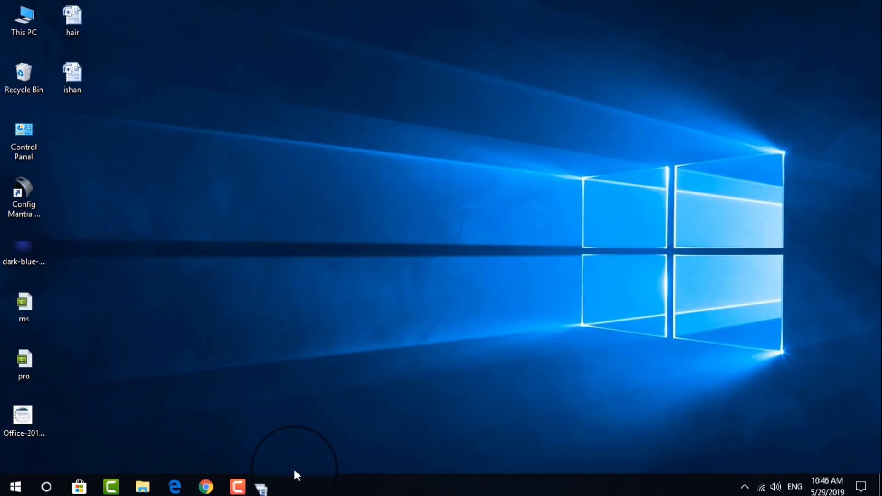
Restore ishan from the taskbar, move and shrink the window, then maximize it again
click(273, 489)
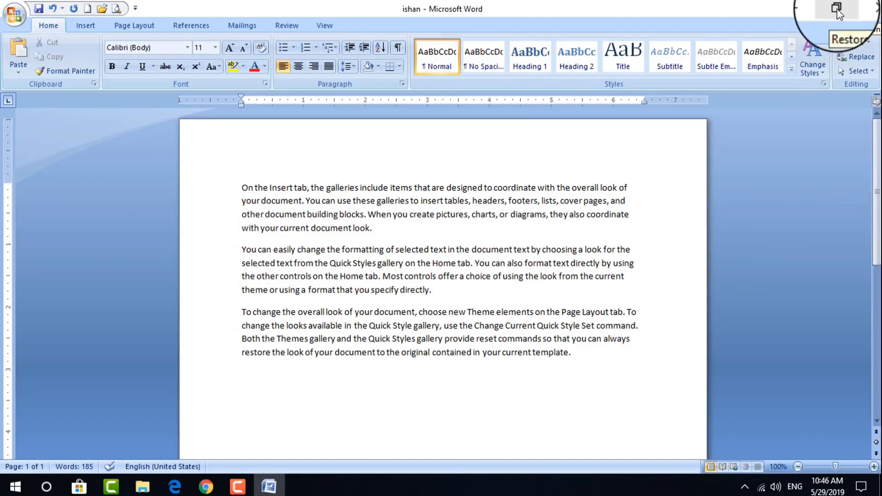
click(836, 9)
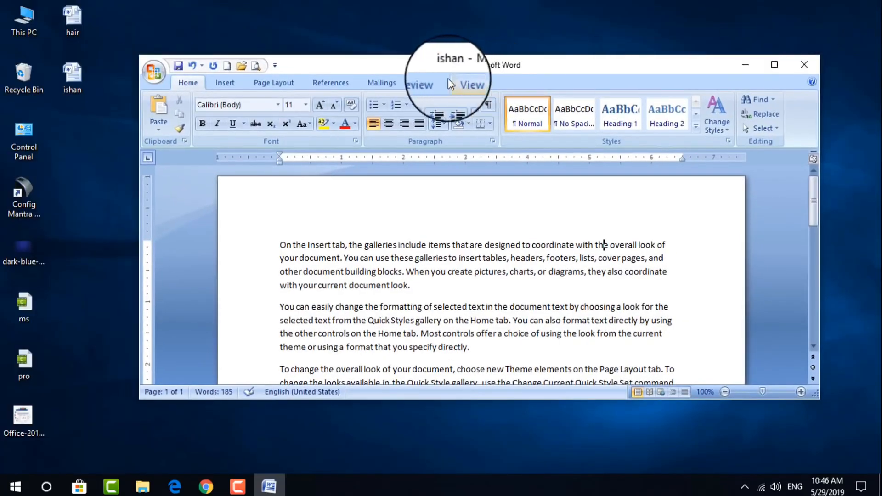
drag(311, 54, 308, 45)
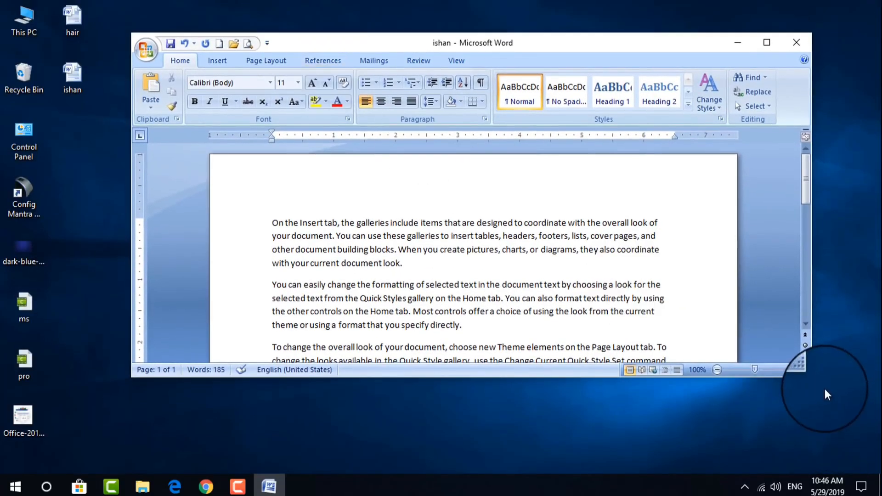
drag(812, 377, 846, 438)
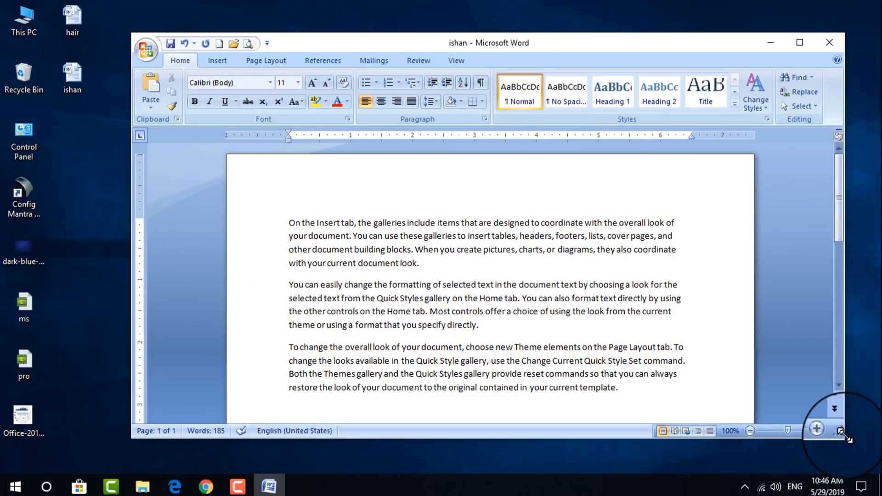
drag(846, 439, 845, 438)
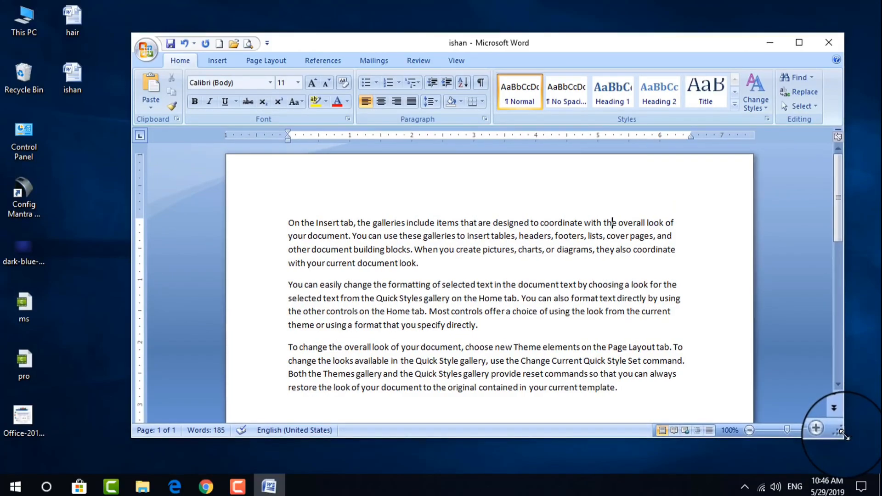
click(800, 42)
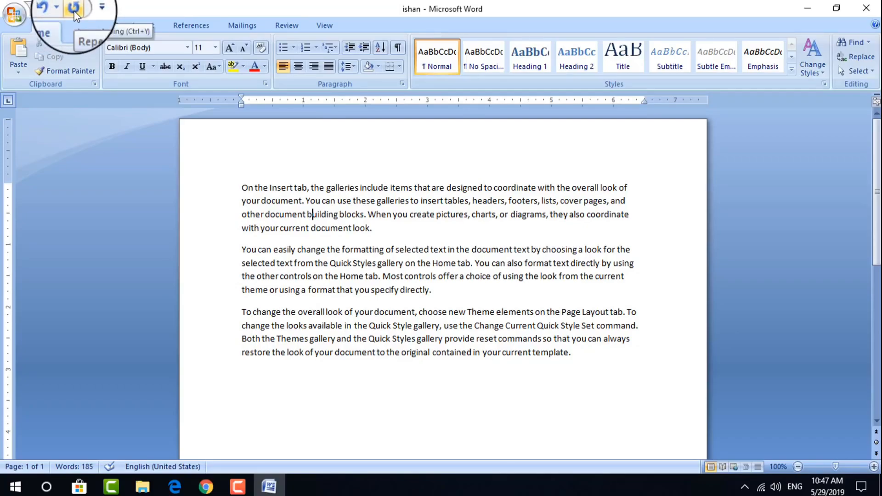
Add New, Open and Print Preview to the Quick Access Toolbar
click(92, 6)
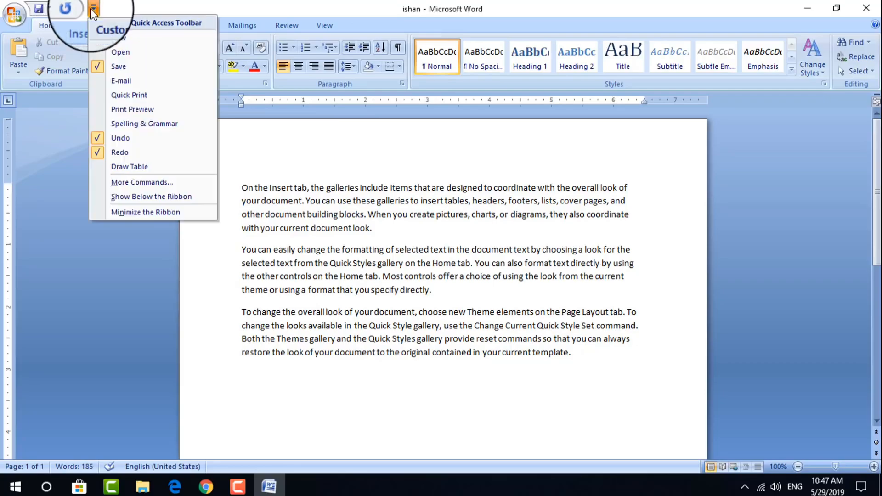
click(103, 43)
click(112, 6)
click(111, 55)
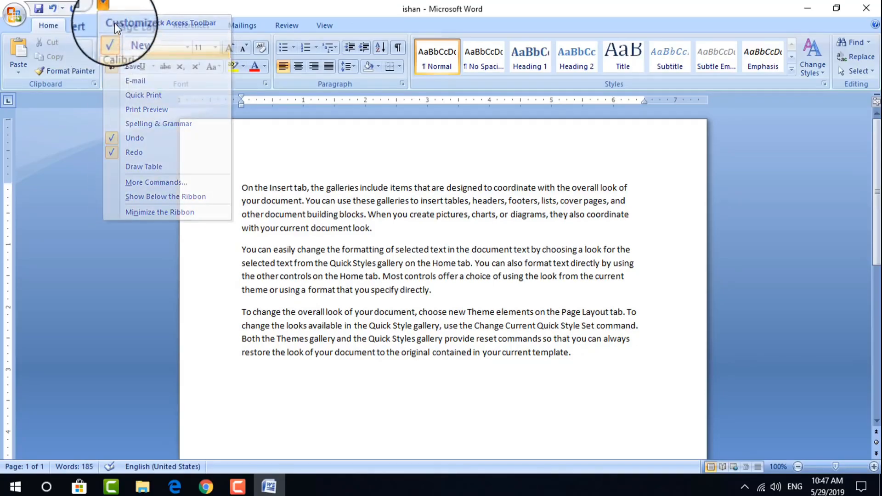
click(125, 8)
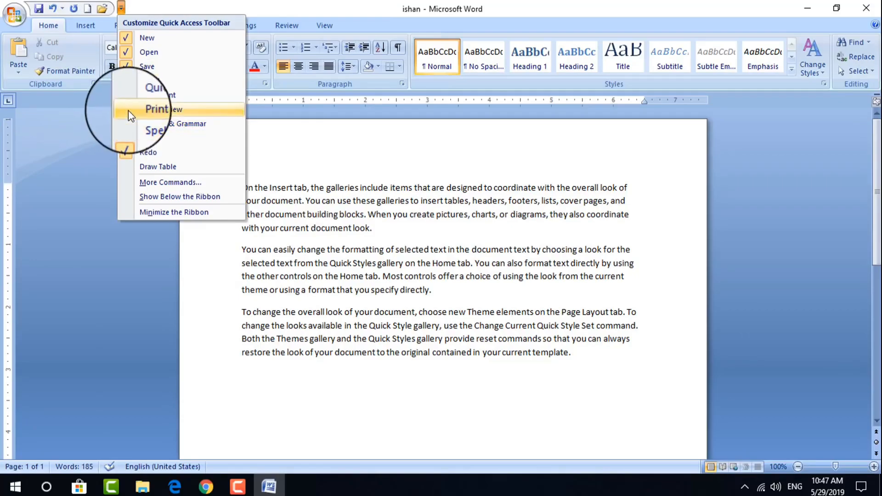
click(128, 110)
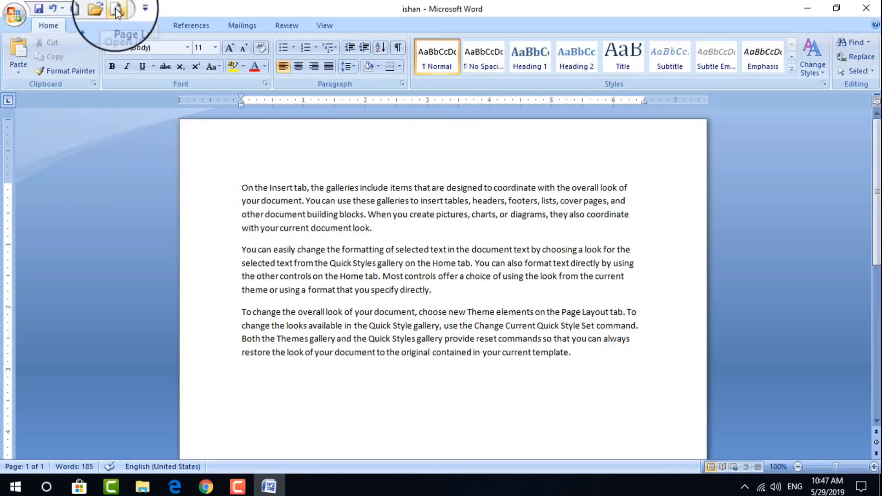
click(117, 10)
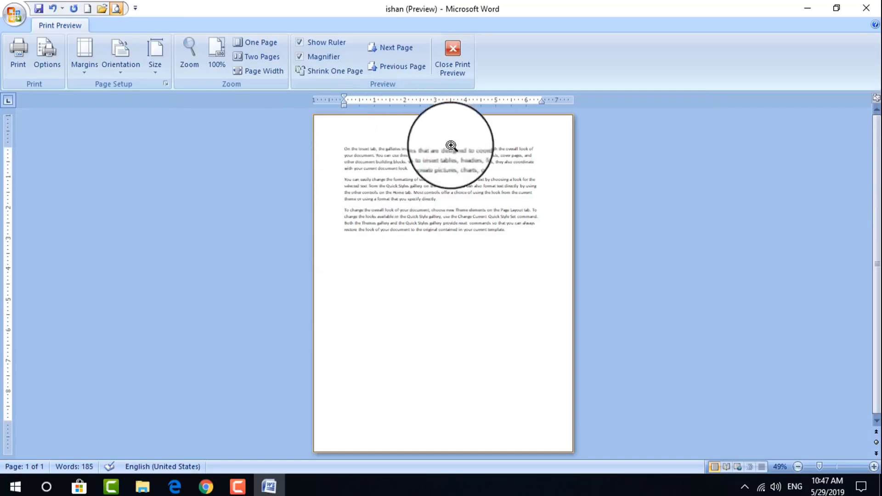
click(451, 146)
click(453, 60)
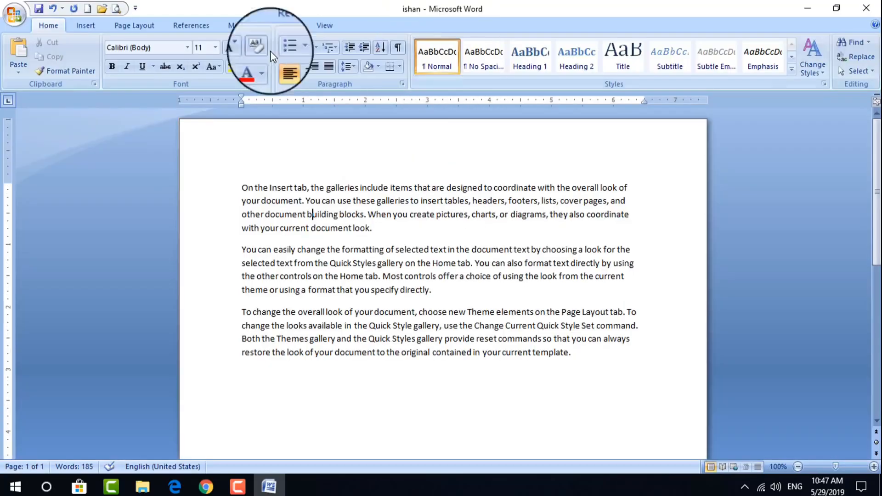
Show the Office menu's Save As choices, including Word 97-2003 and PDF or XPS
click(17, 16)
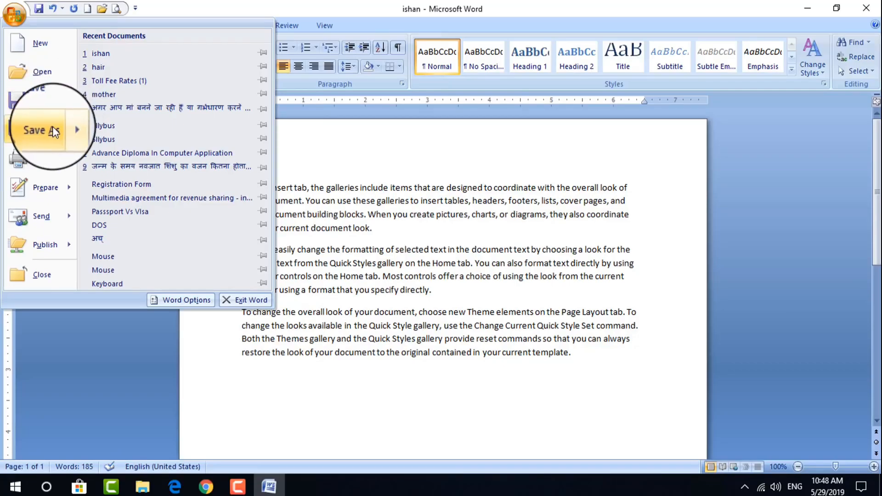
mouse_move(53, 128)
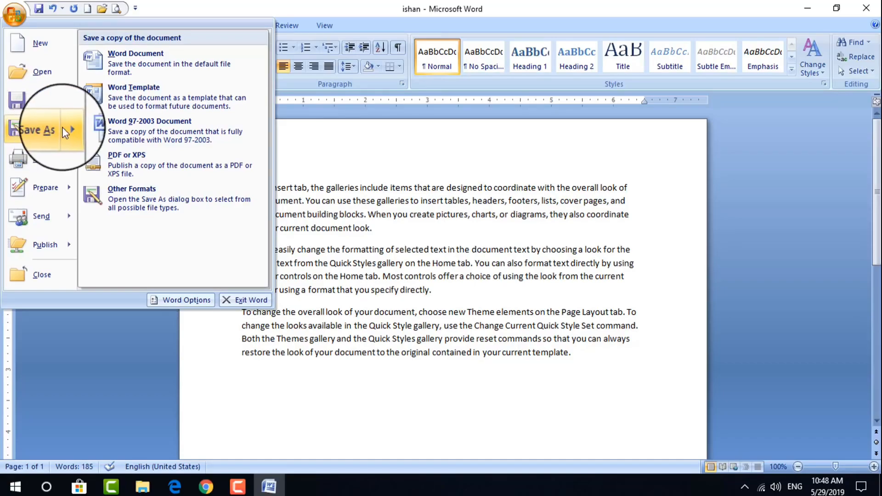
click(397, 202)
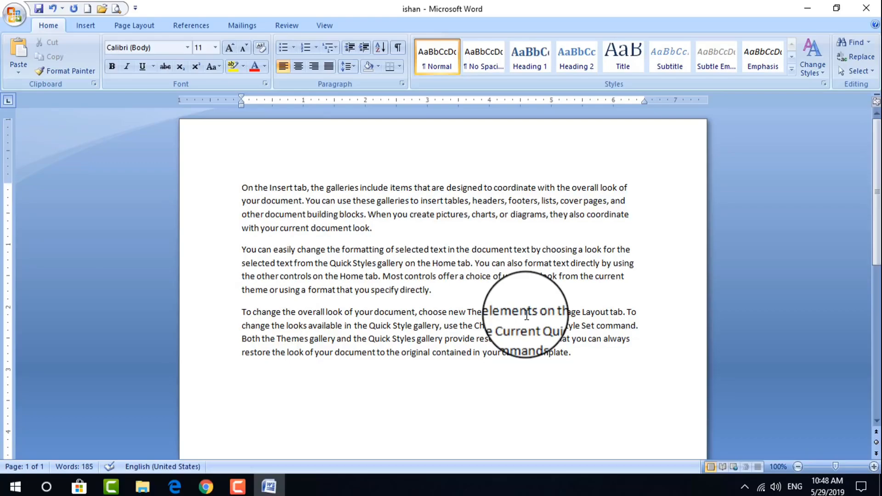
click(17, 20)
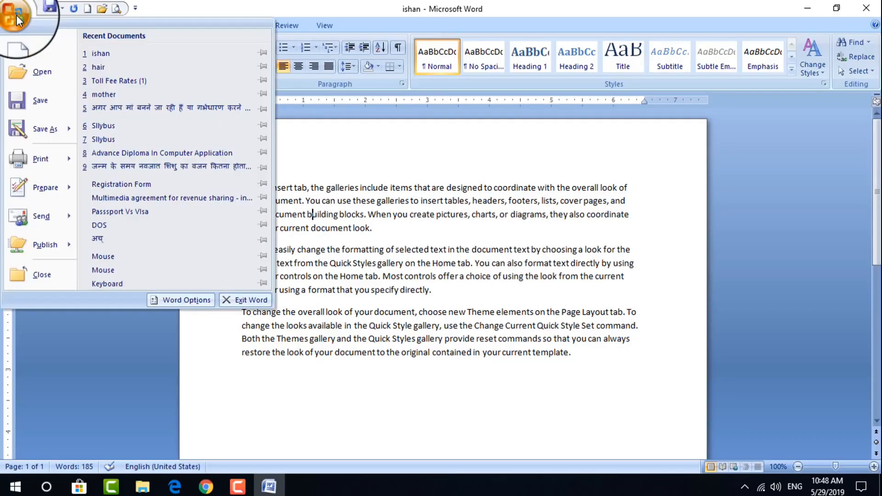
mouse_move(60, 130)
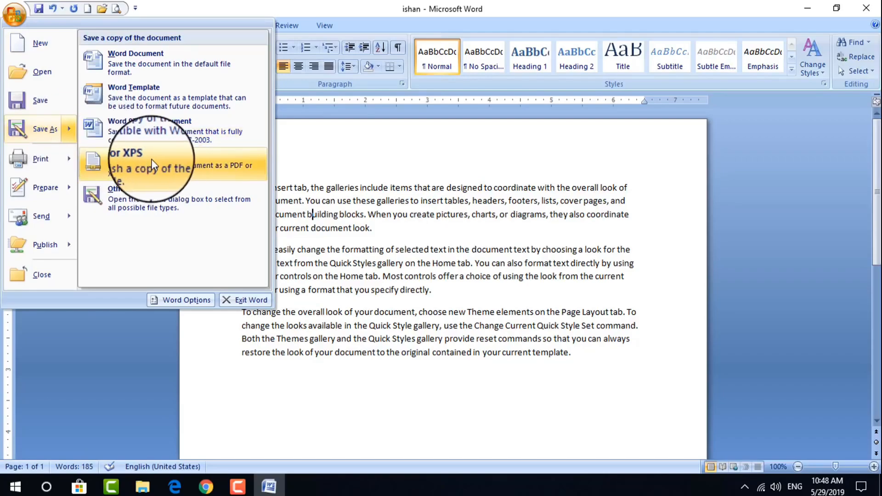
Save a PDF copy of ishan to the Desktop
click(142, 197)
click(138, 310)
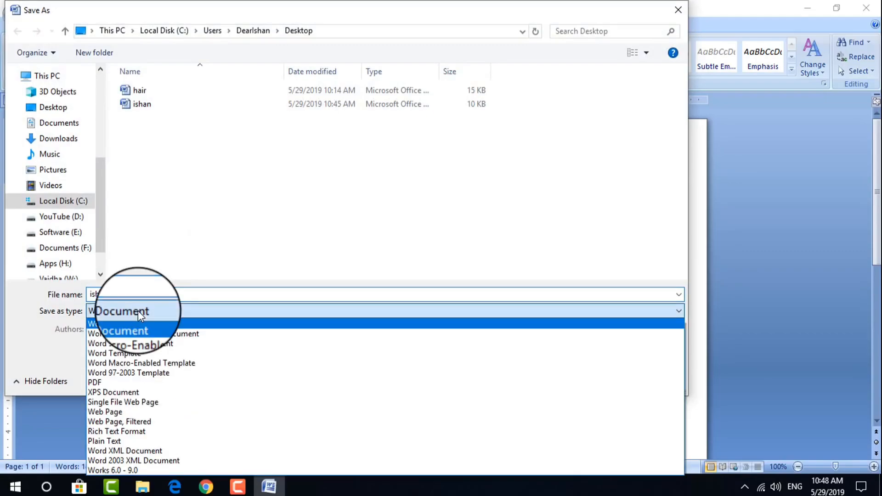
click(115, 384)
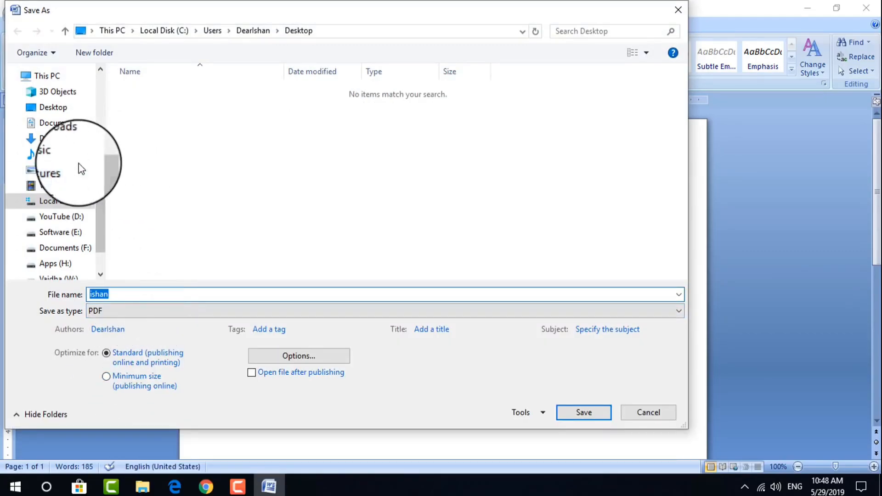
click(53, 108)
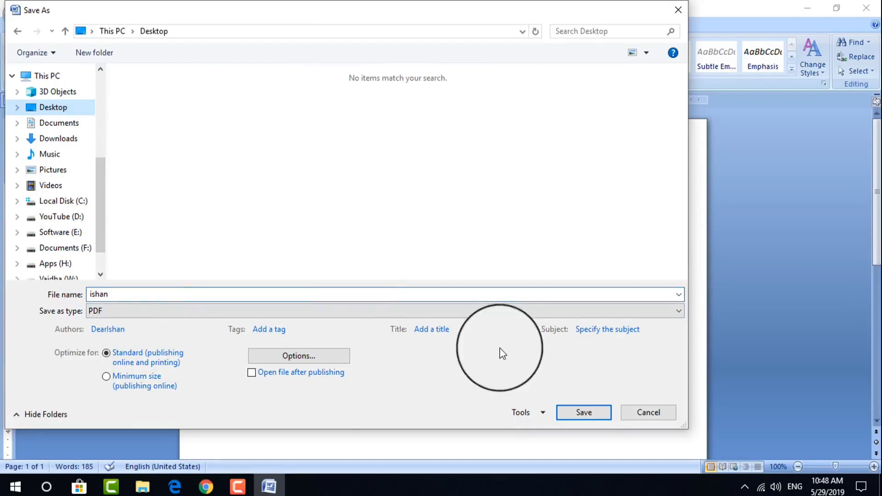
click(579, 411)
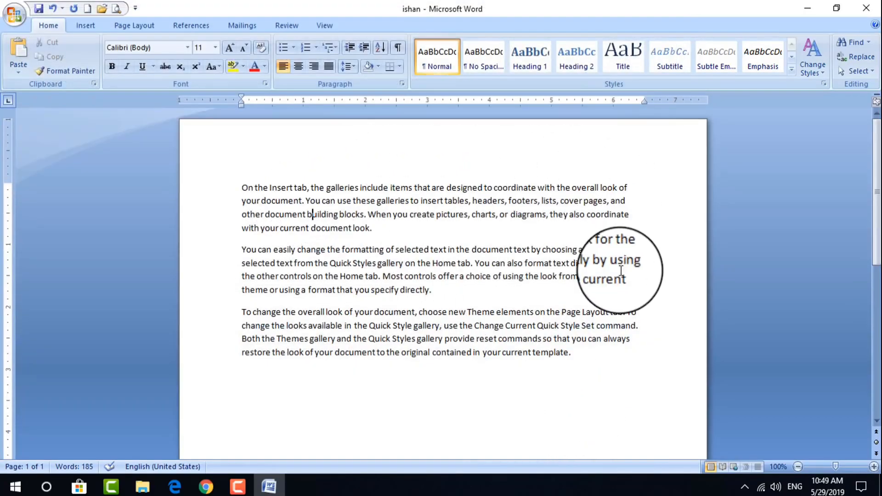
Open ishan.pdf from the desktop in Adobe Reader and hide its tools panel
click(807, 9)
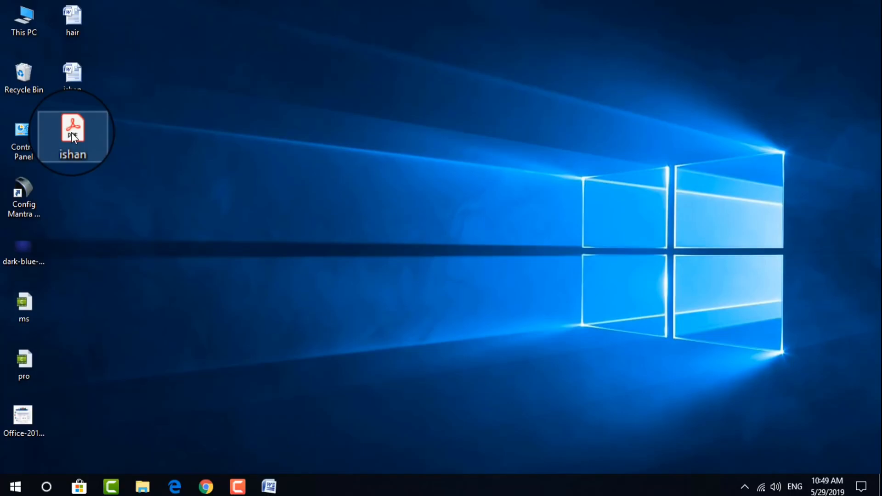
click(70, 132)
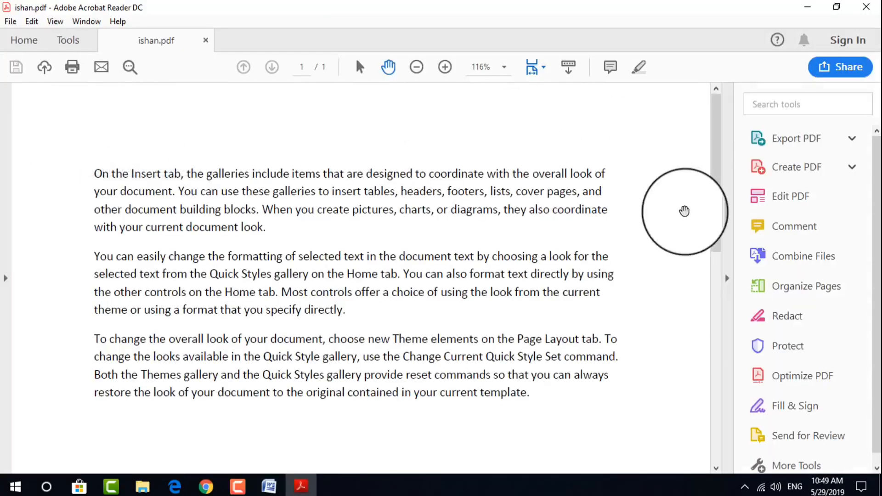
click(728, 279)
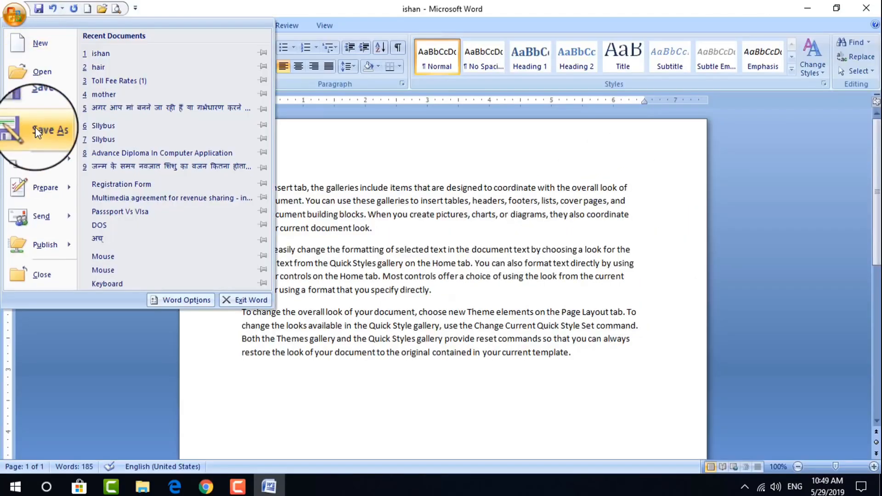
Show the Office menu's Print submenu with Print, Quick Print and Print Preview
mouse_move(35, 127)
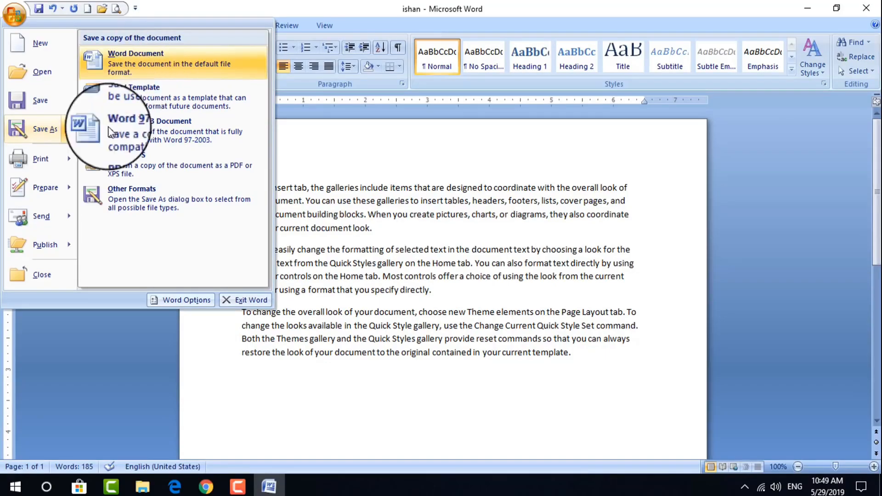
mouse_move(43, 164)
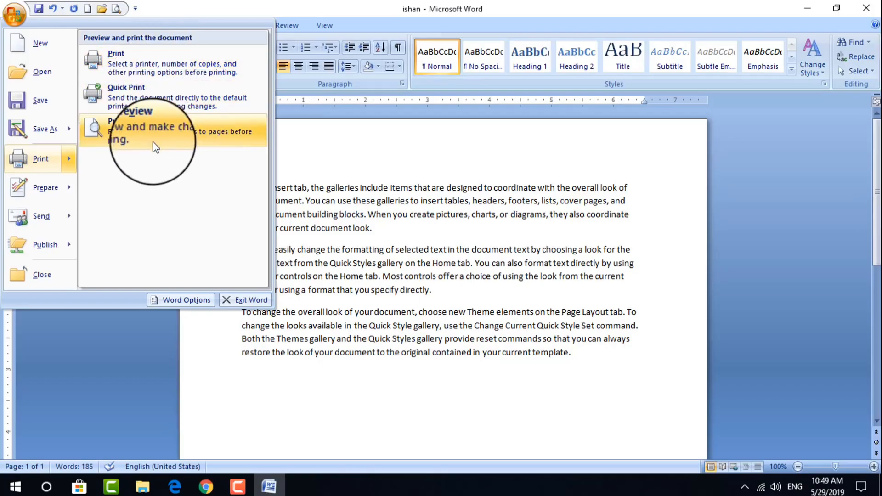
In the Print dialog, select Microsoft Print to PDF and set the page range to 1,3,6
click(129, 65)
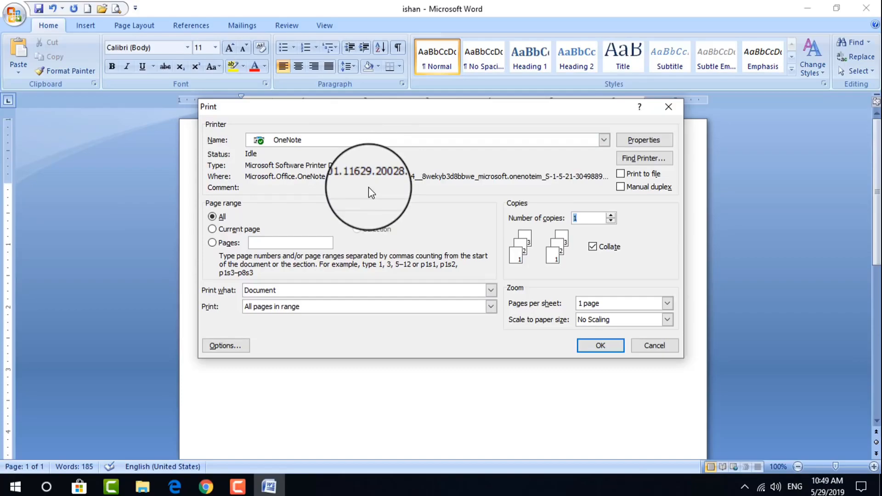
click(605, 141)
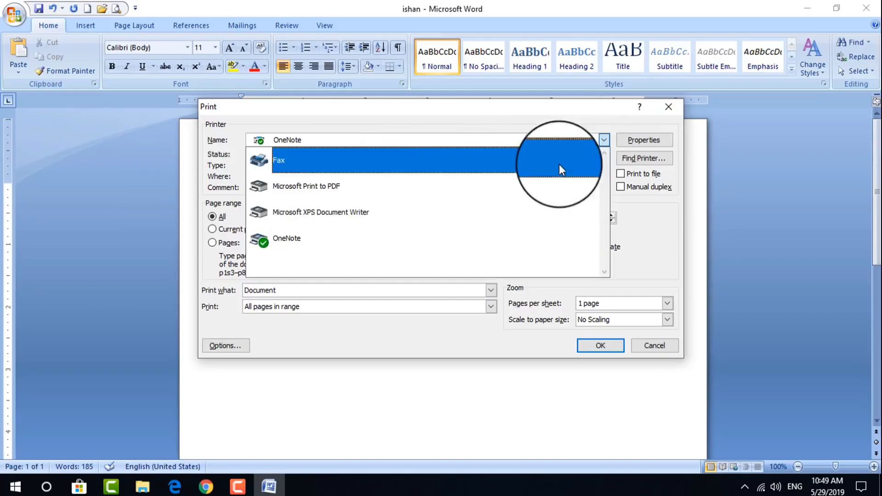
click(370, 189)
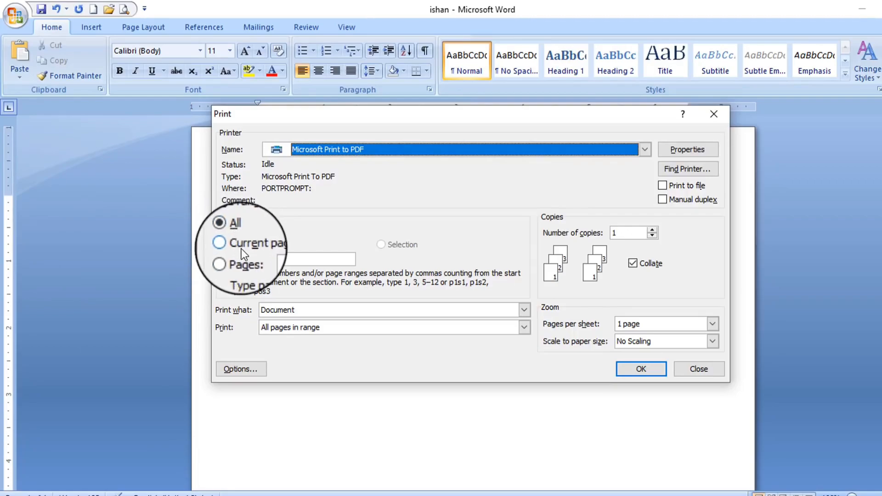
click(241, 249)
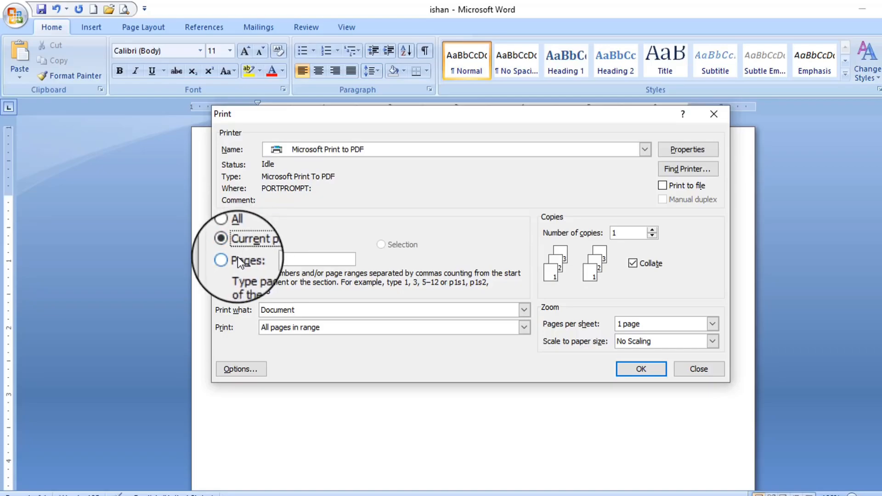
click(229, 259)
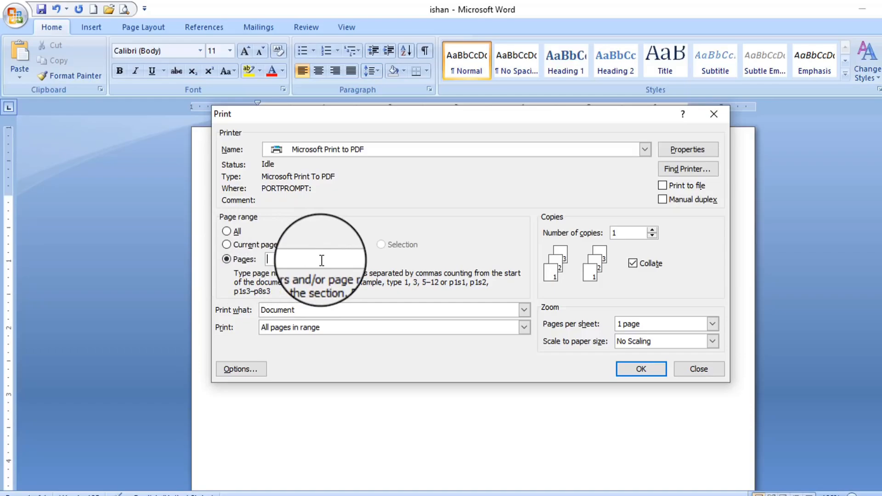
text(1,3)
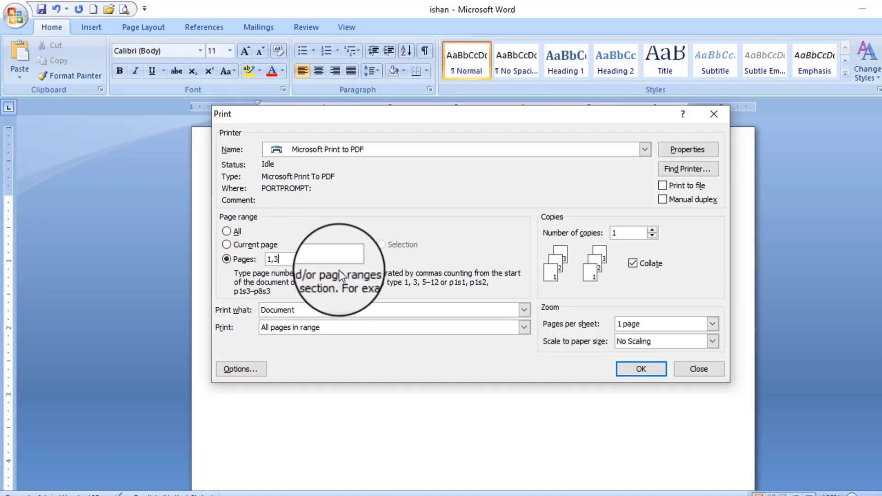
text(,6)
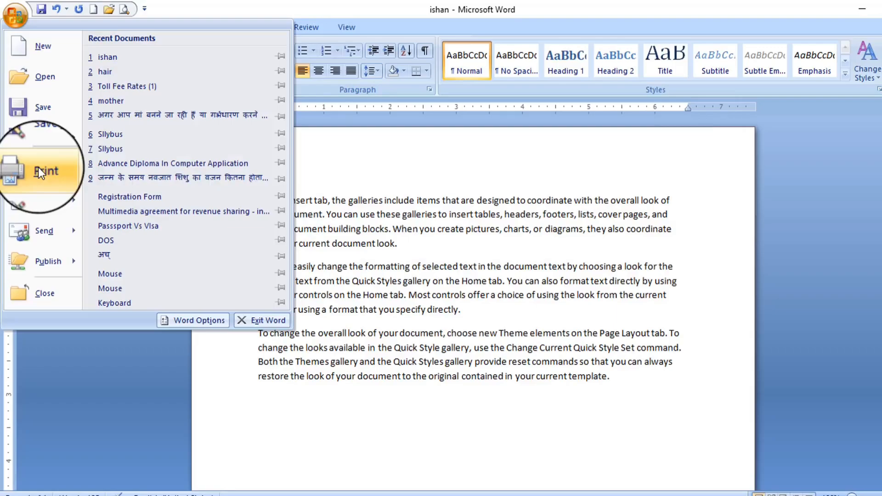
mouse_move(38, 168)
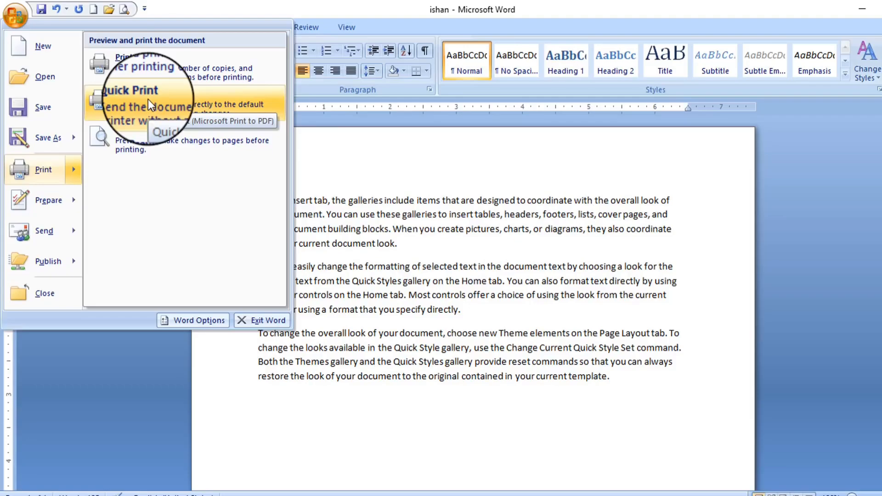
Show ishan in Print Preview at 100% zoom and list the Margins presets
click(177, 140)
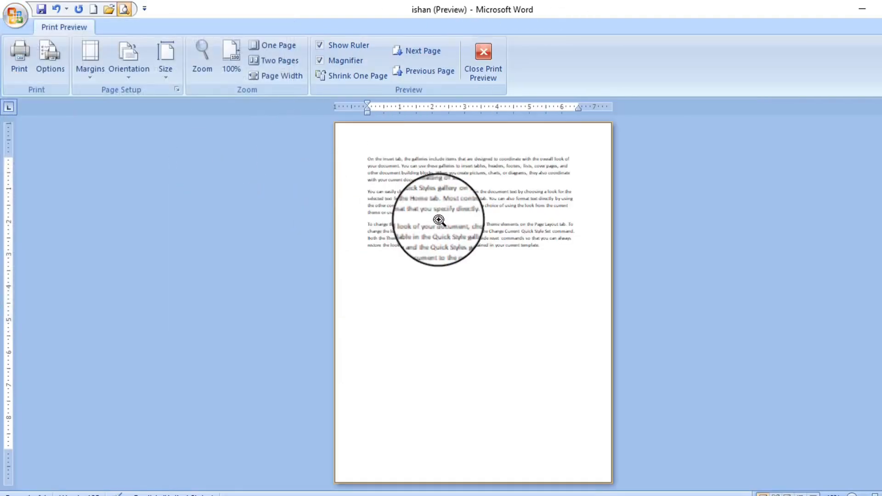
click(455, 198)
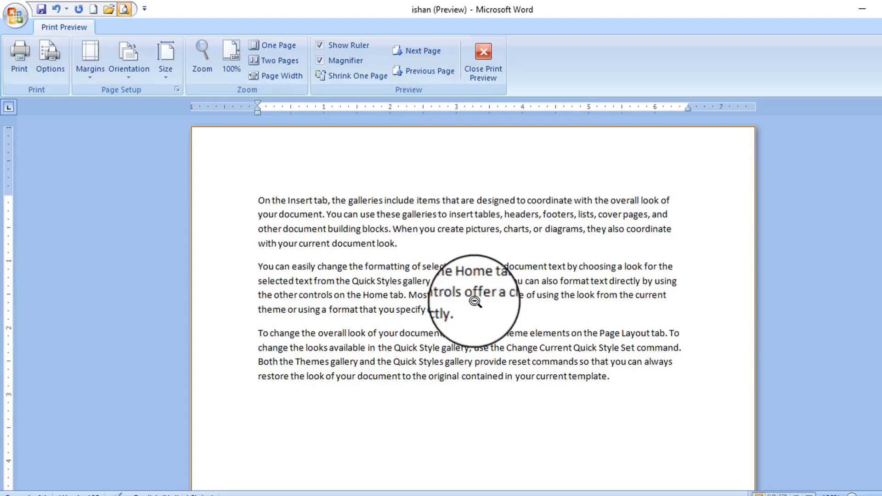
scroll(475, 299, down, 3)
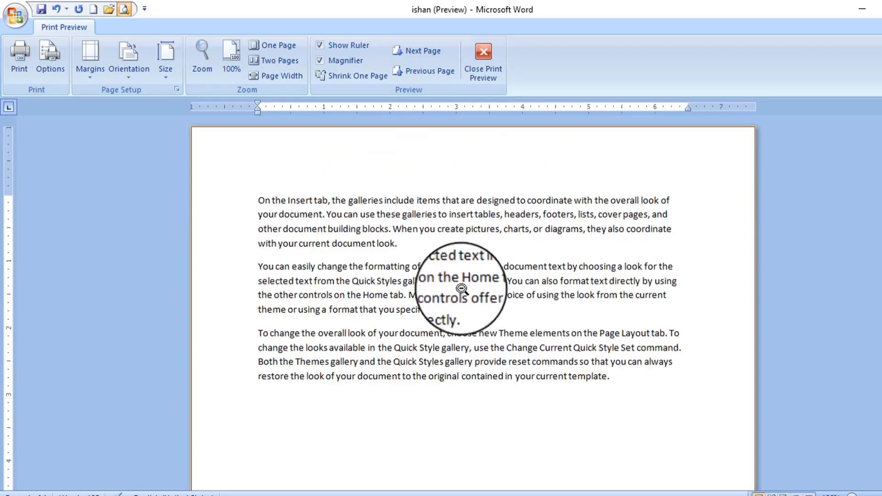
click(89, 79)
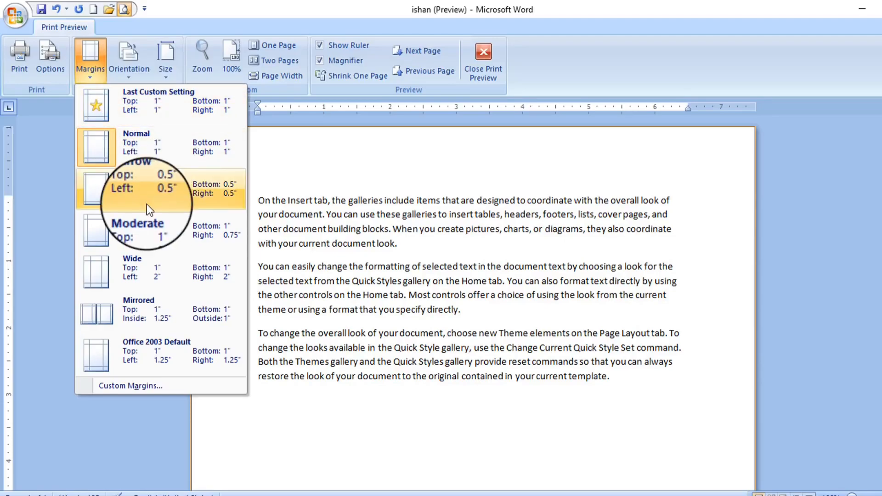
Open Custom Margins and accept the page setup with the 1-inch margins unchanged
click(379, 237)
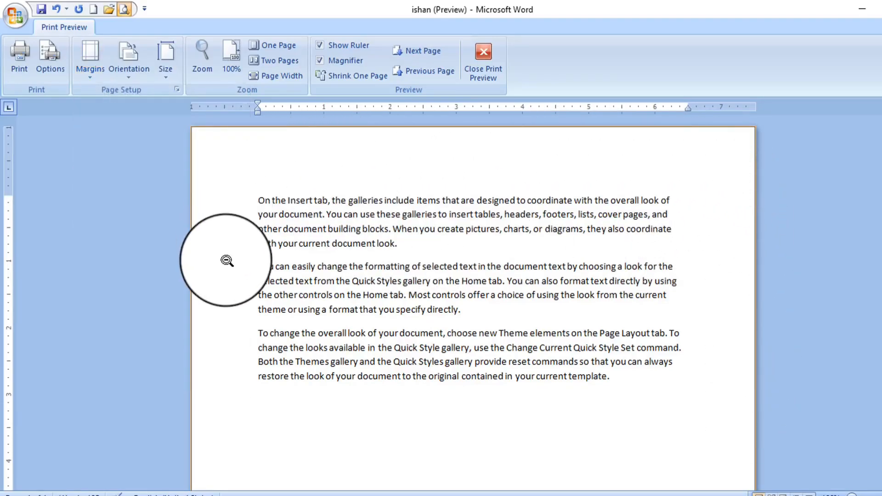
click(90, 69)
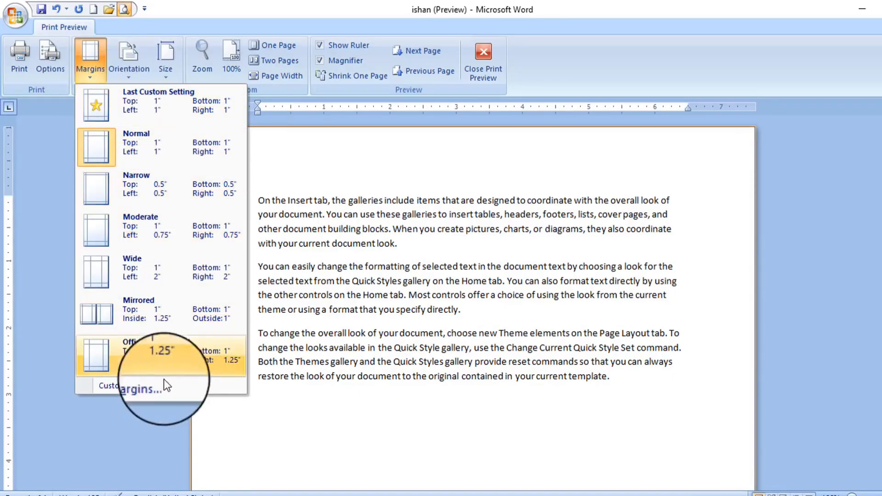
click(142, 386)
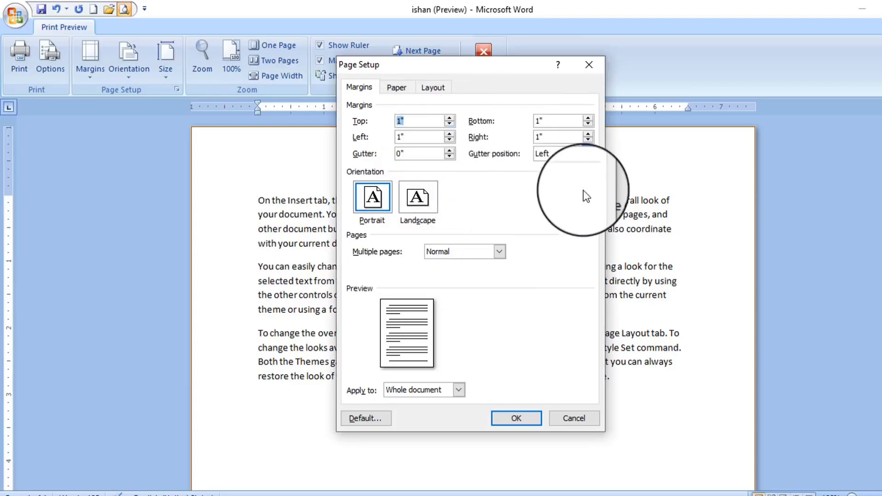
click(533, 420)
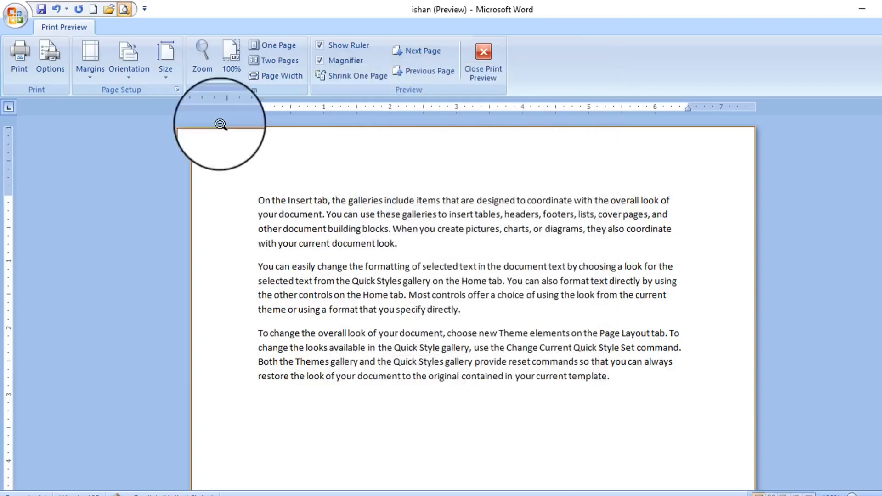
Turn the page to Landscape, switch it back to Portrait, and list the paper sizes
click(140, 73)
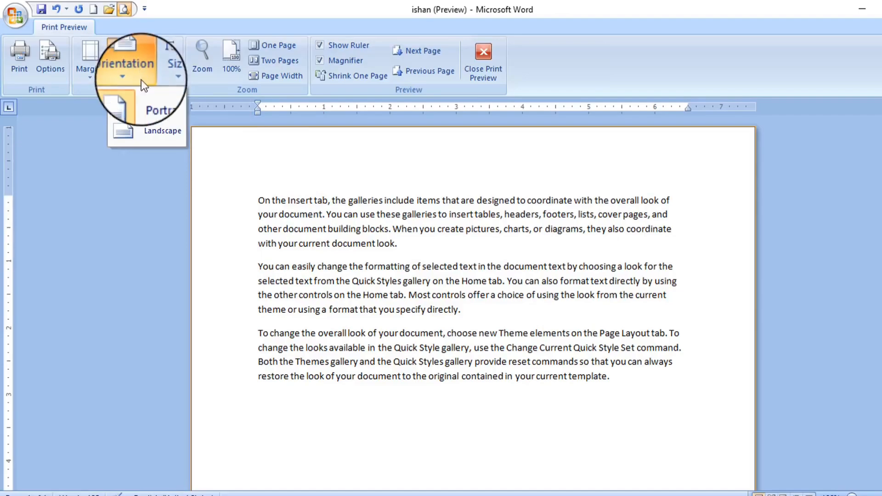
click(155, 104)
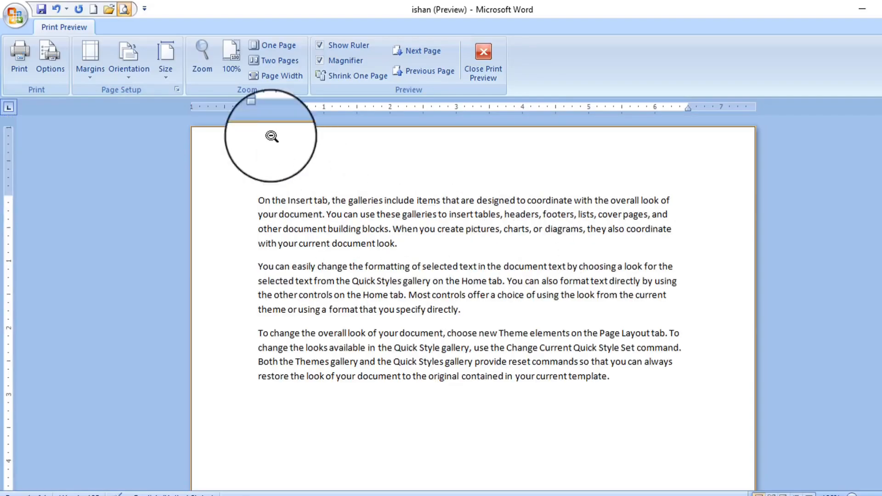
click(127, 79)
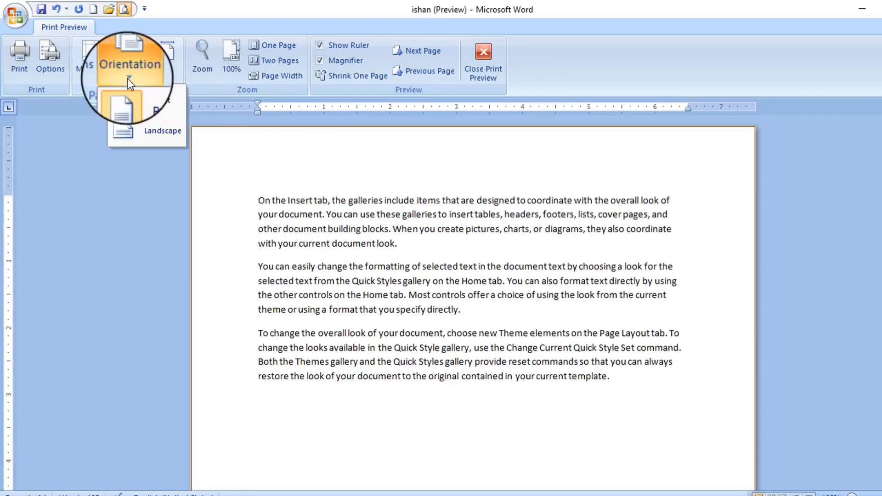
click(150, 136)
scroll(418, 282, down, 5)
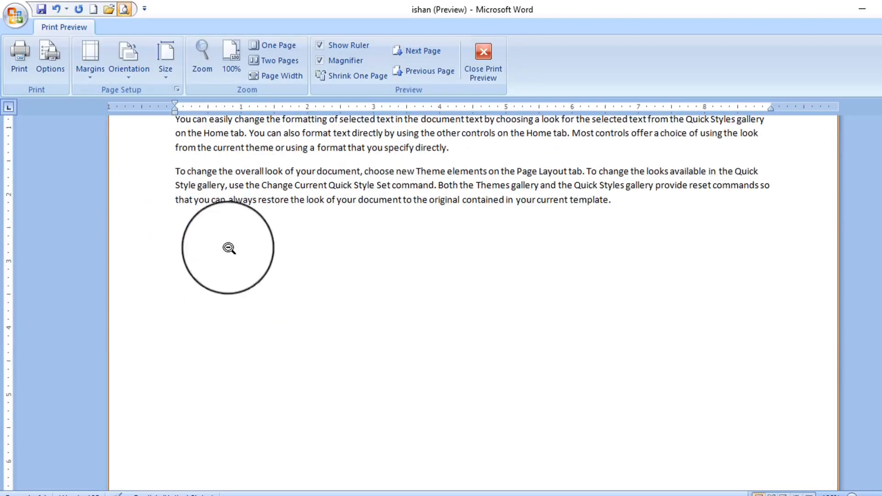
scroll(657, 272, up, 5)
click(132, 79)
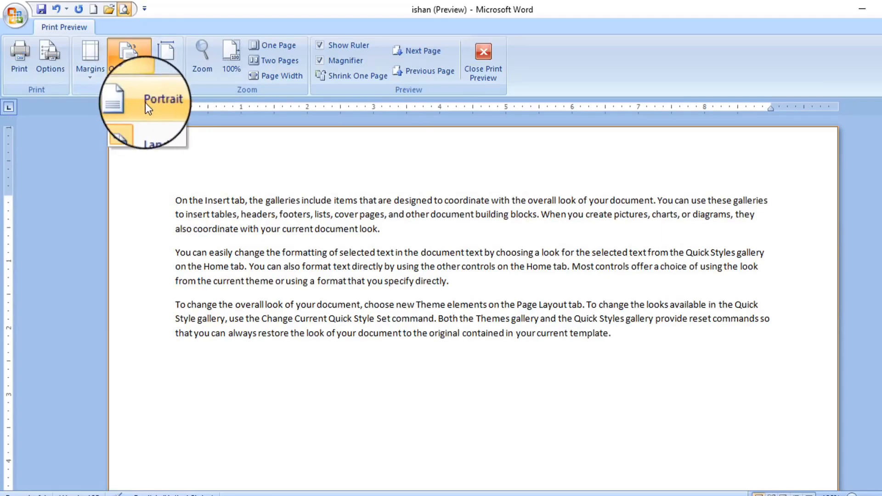
click(147, 101)
click(167, 80)
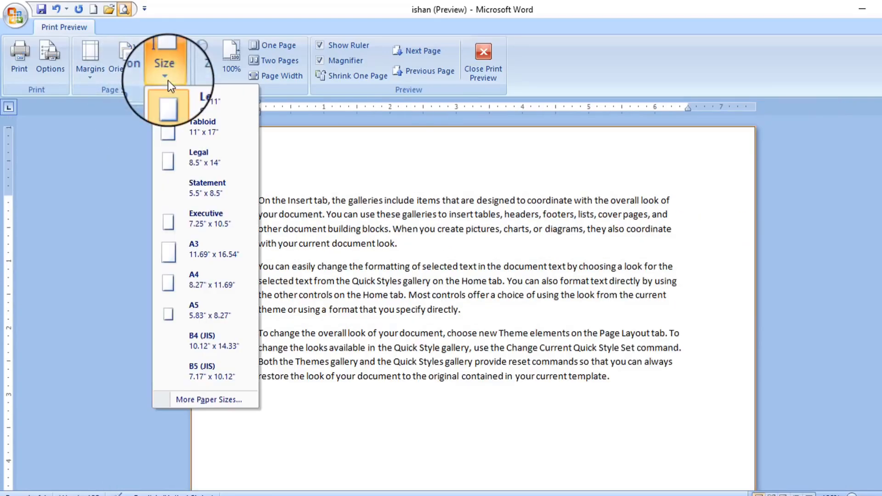
Set the paper size to A4 and keep the preview zoom at 100%
click(216, 283)
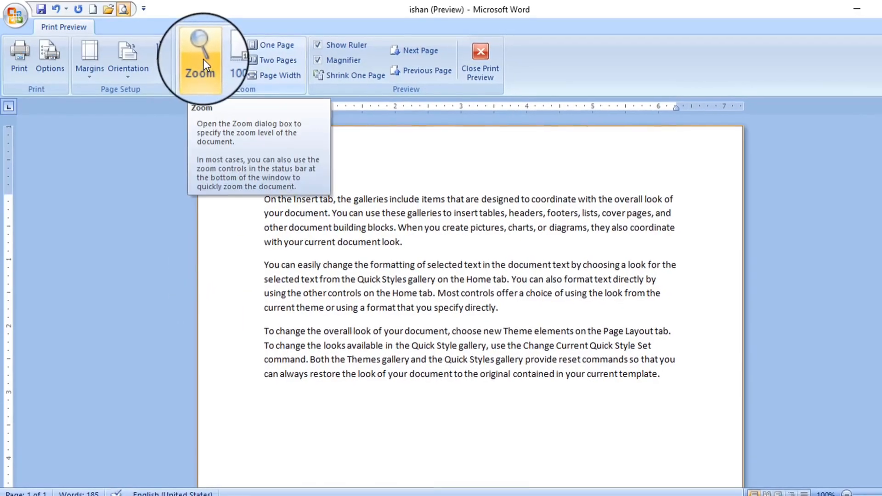
click(204, 60)
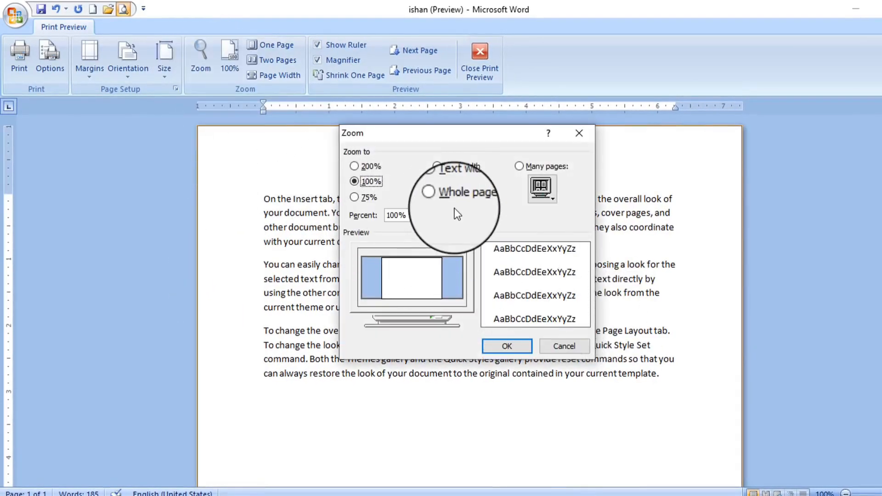
click(522, 347)
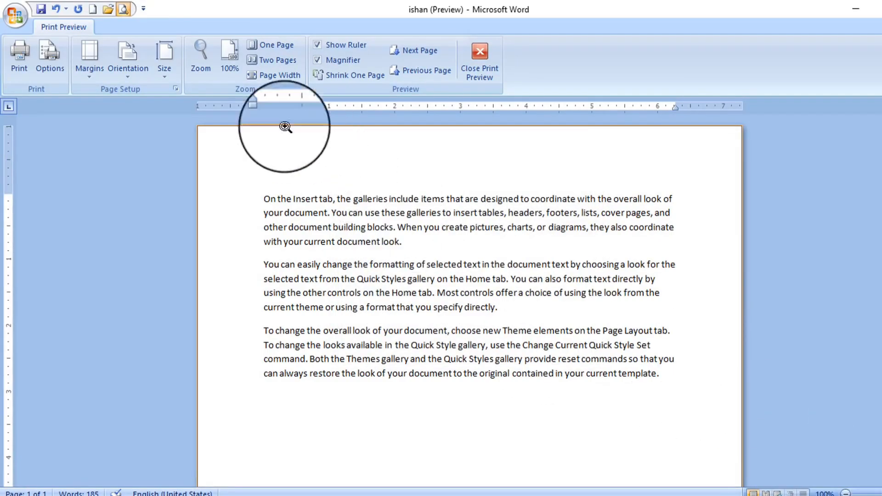
Fit one whole page in the preview, return to 100%, show the rulers, and page back to the top
click(274, 60)
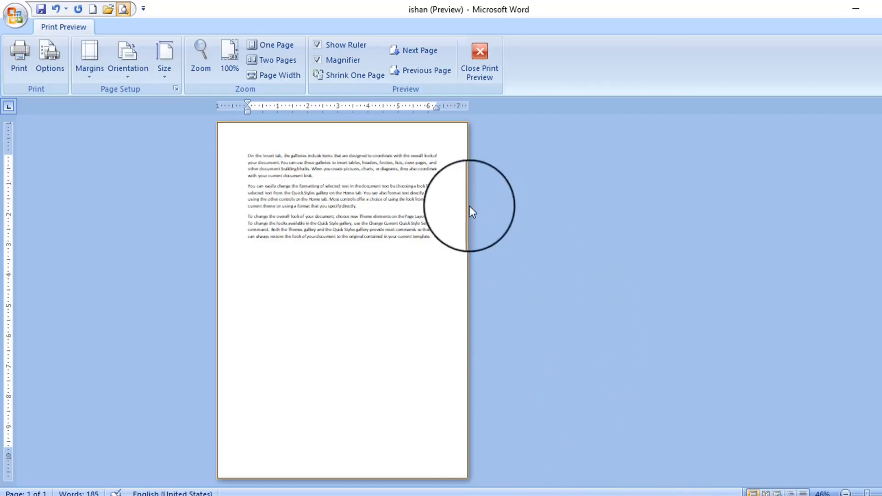
click(273, 44)
click(455, 182)
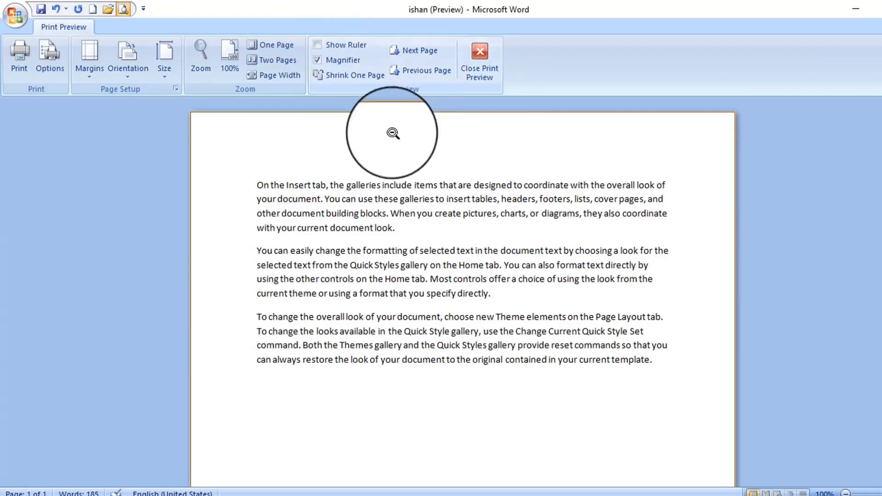
click(318, 45)
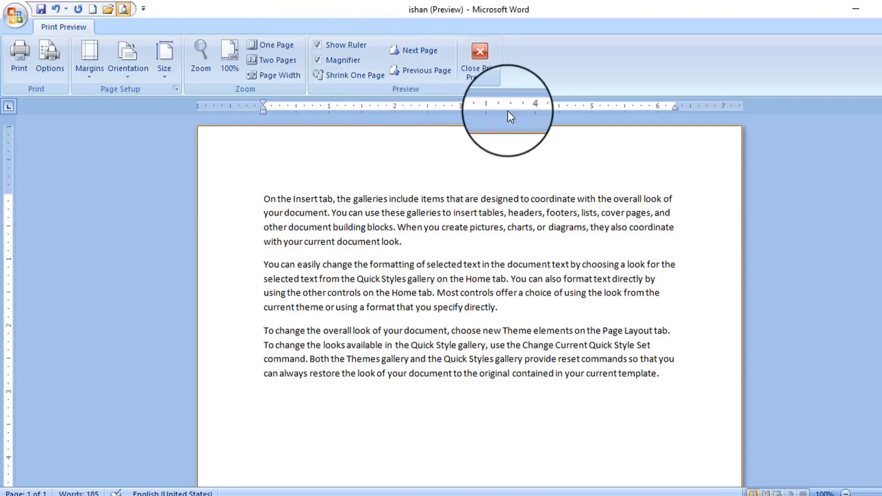
click(423, 53)
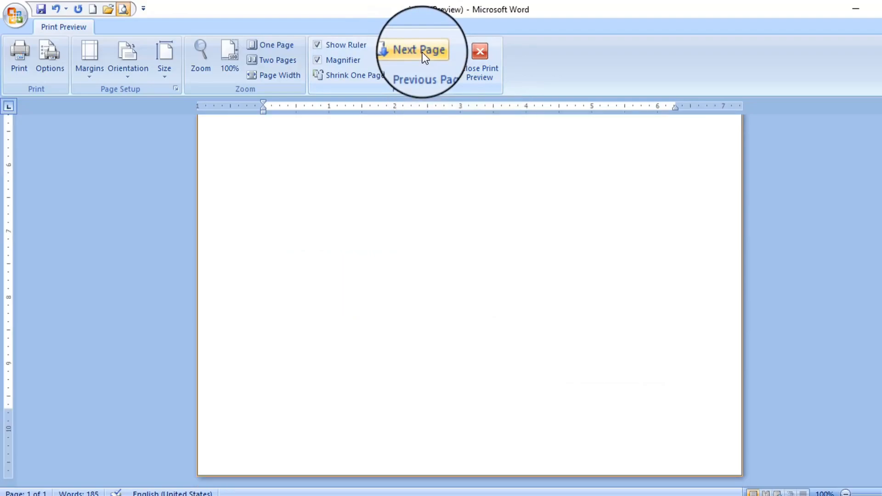
scroll(492, 305, up, 2)
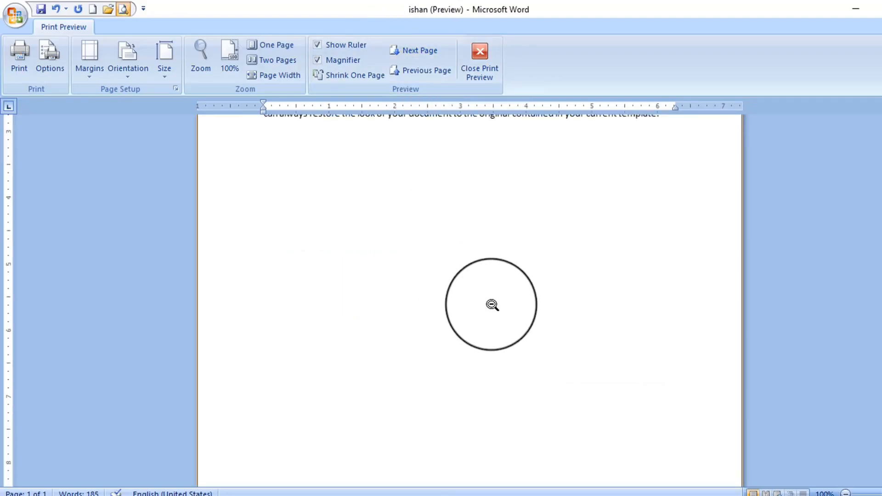
click(430, 71)
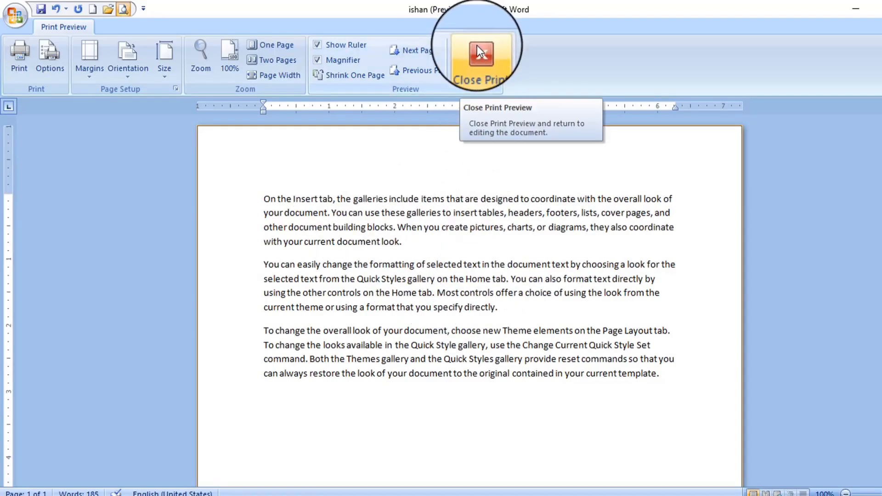
Close Print Preview and show the Office menu's Prepare options
click(483, 59)
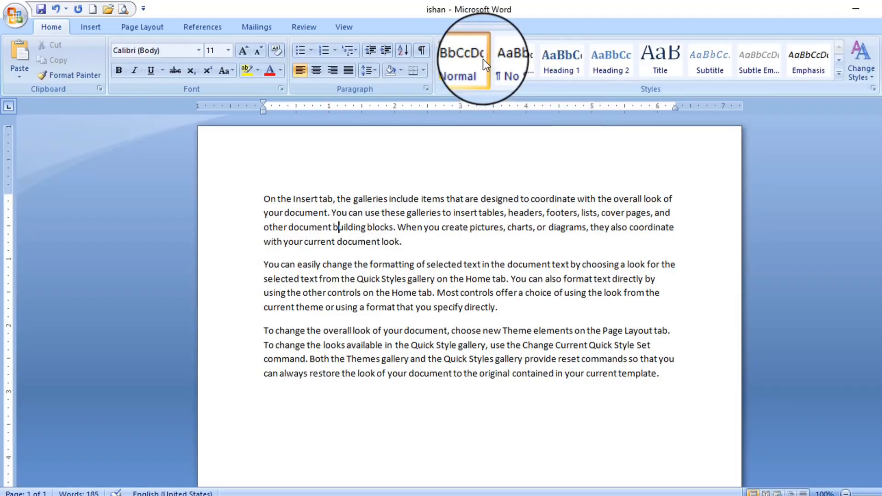
click(15, 15)
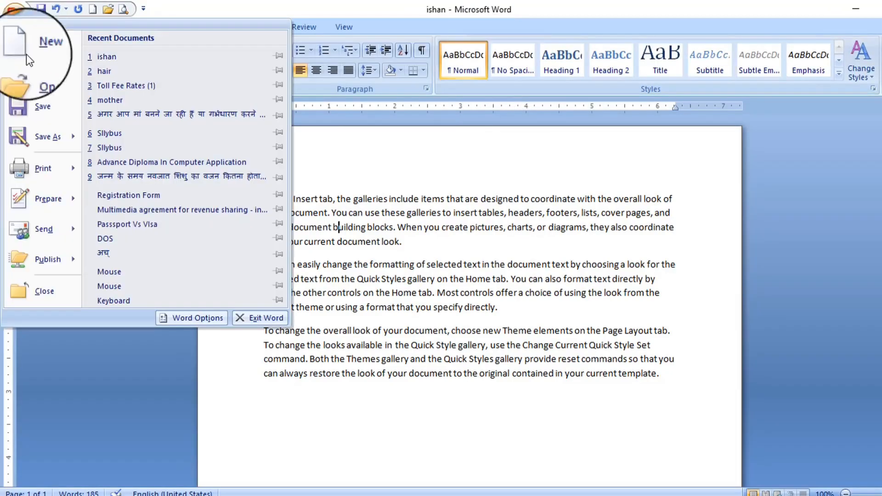
mouse_move(59, 197)
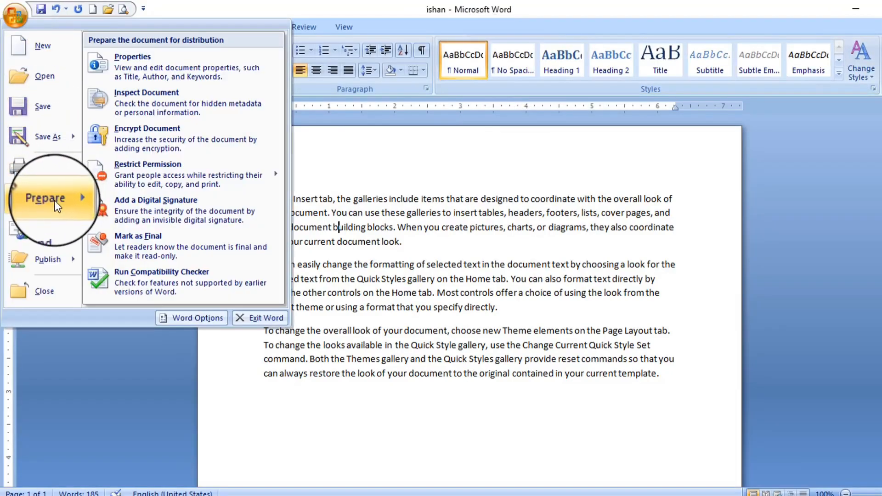
Encrypt ishan with a password, confirm it, and close the document window
click(145, 140)
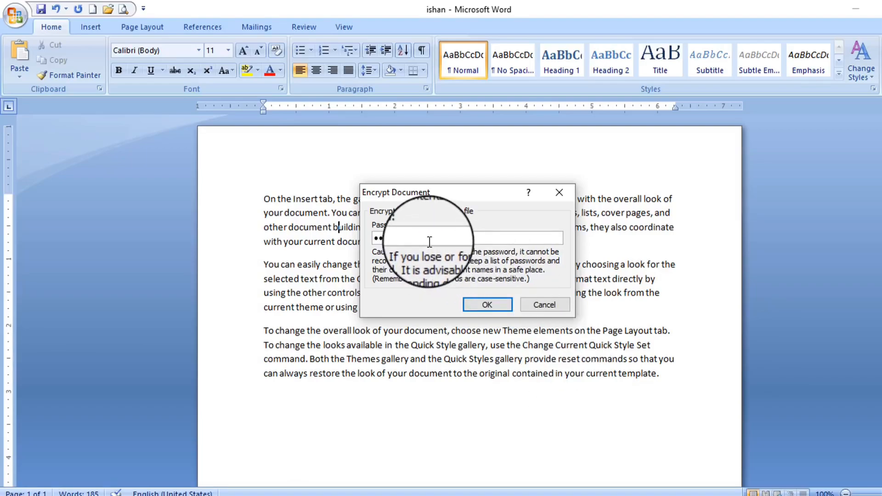
text(34)
click(482, 305)
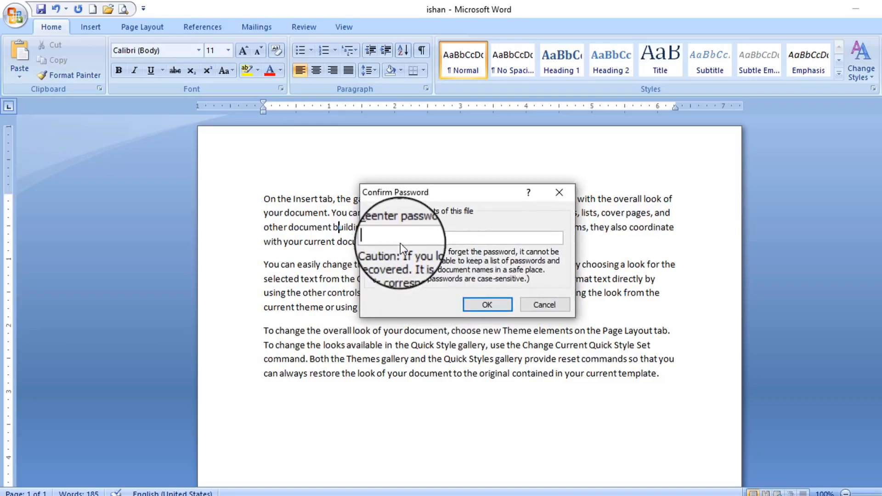
text(1234)
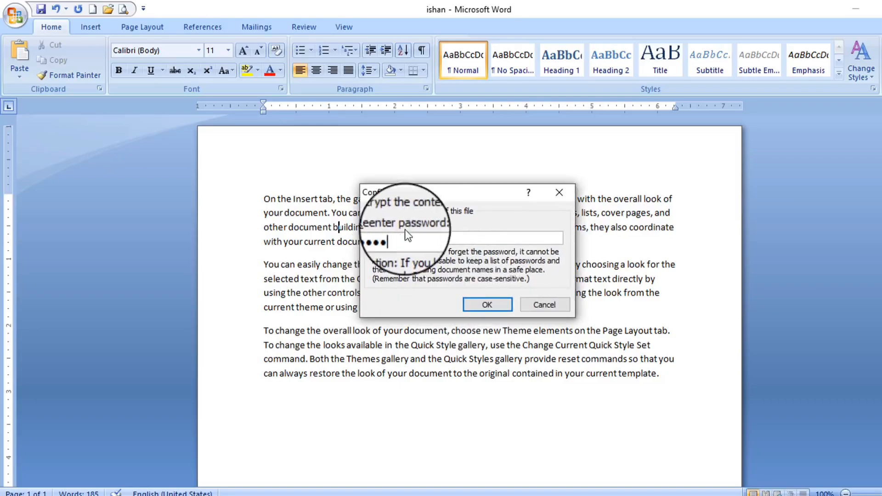
click(485, 304)
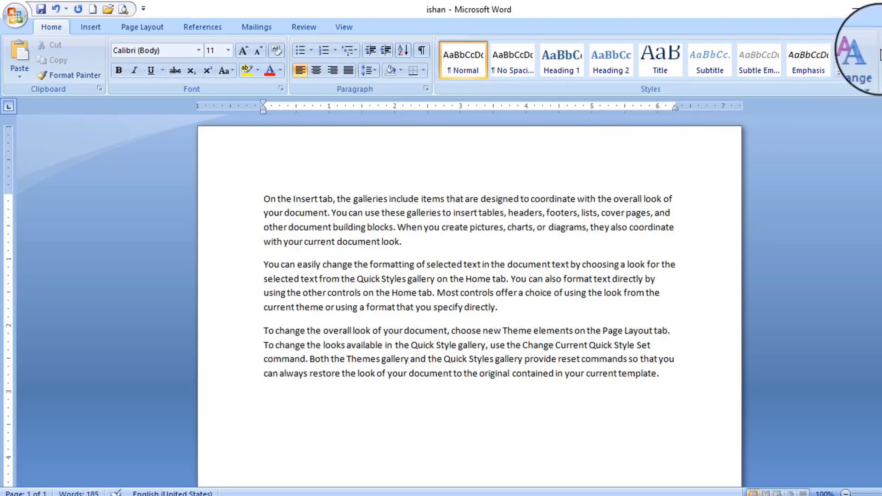
click(877, 6)
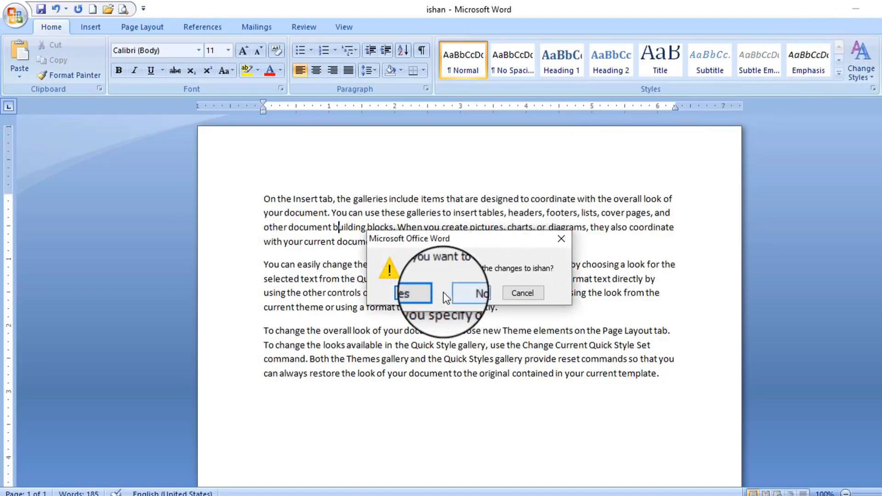
Save the changes to ishan, then reopen it from the desktop with its password
click(422, 293)
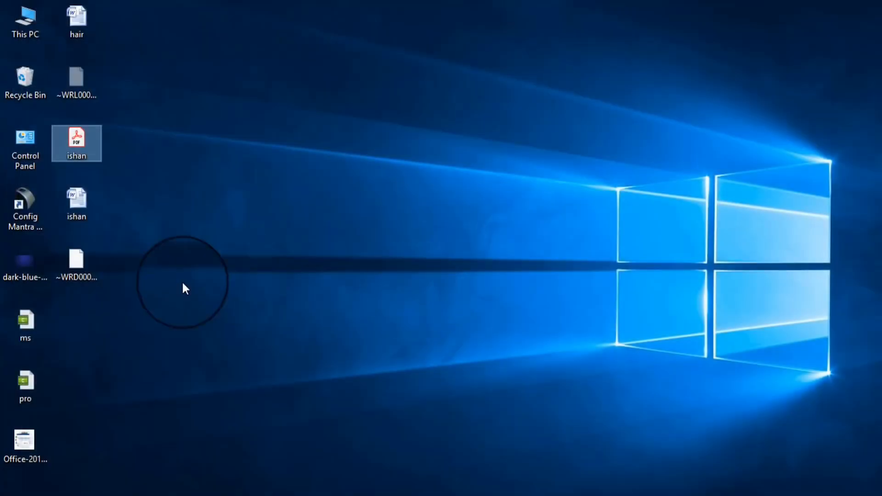
double_click(81, 202)
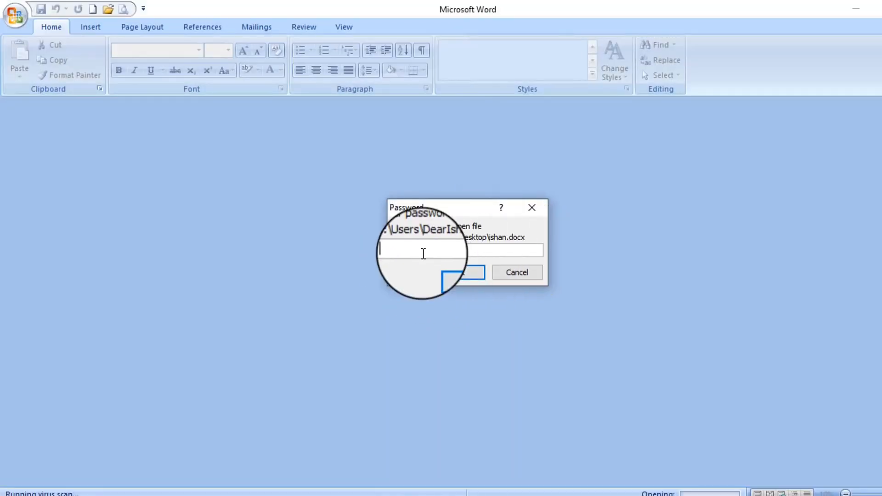
text(1234)
click(449, 277)
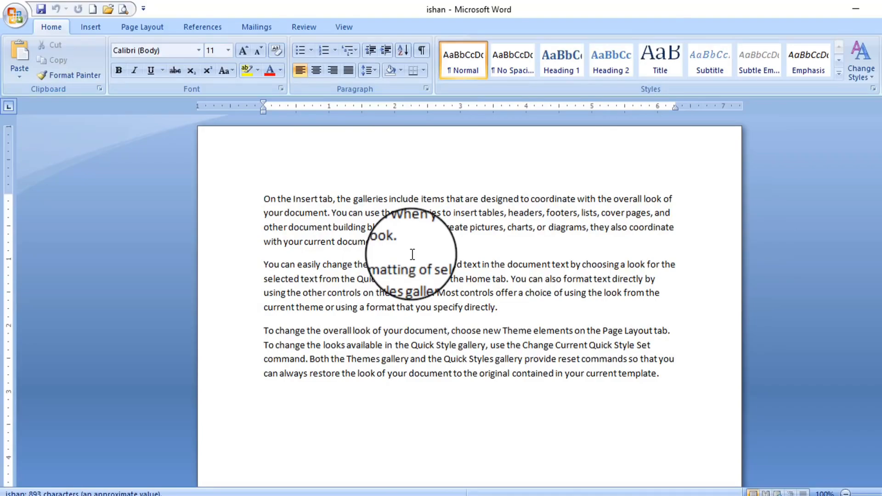
click(15, 18)
mouse_move(45, 208)
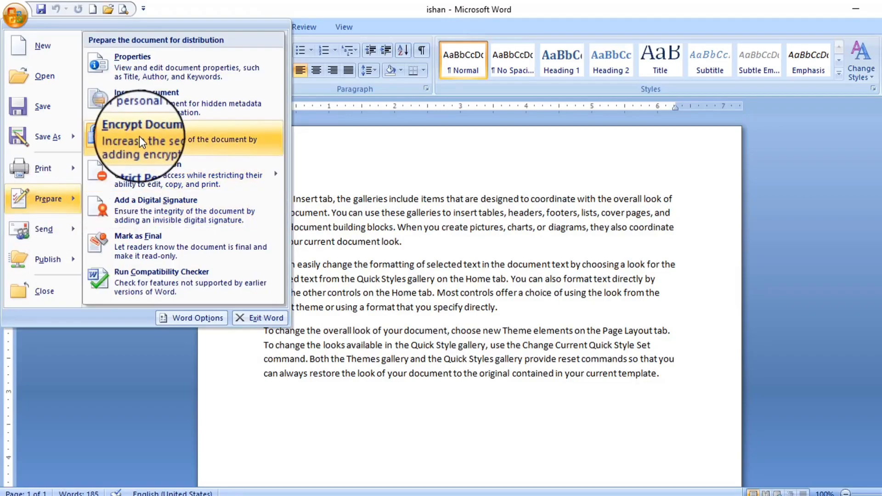
mouse_move(46, 233)
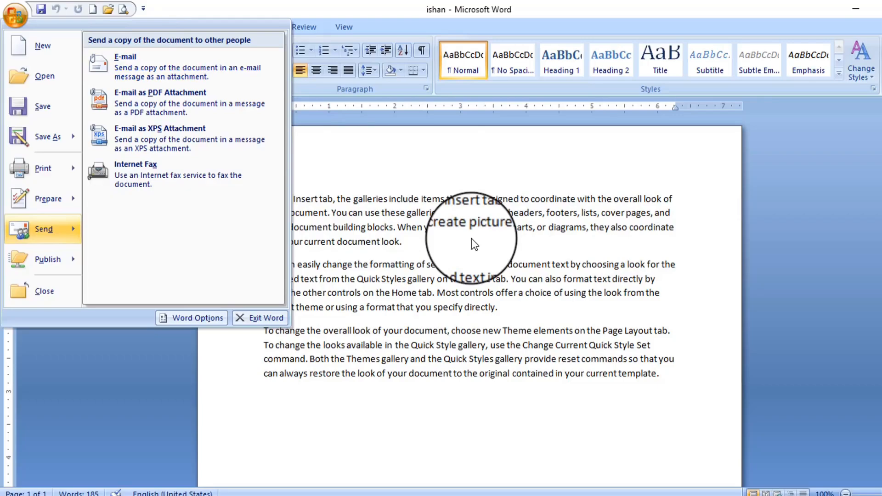
mouse_move(61, 265)
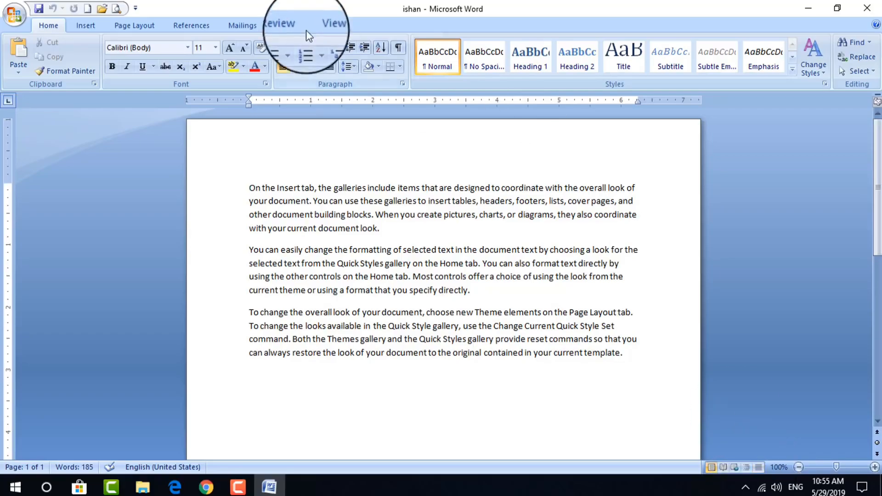
Check the View options and set the document zoom to 110%
click(325, 25)
click(49, 25)
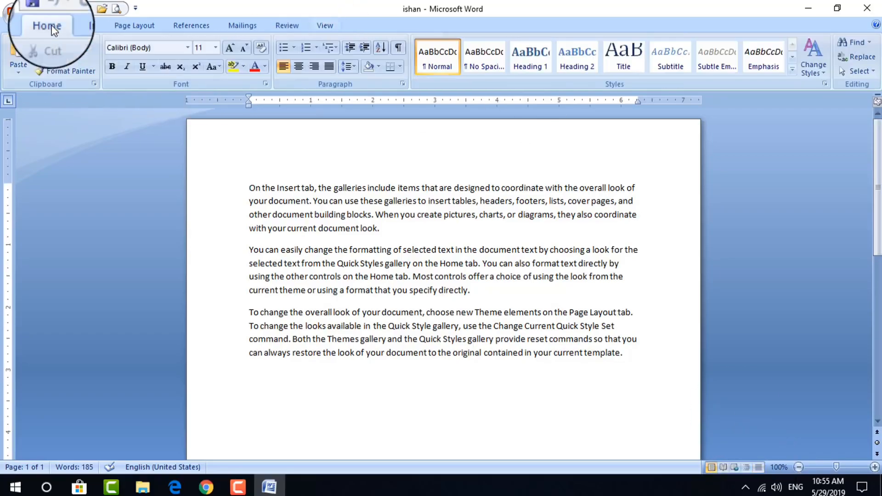
click(799, 467)
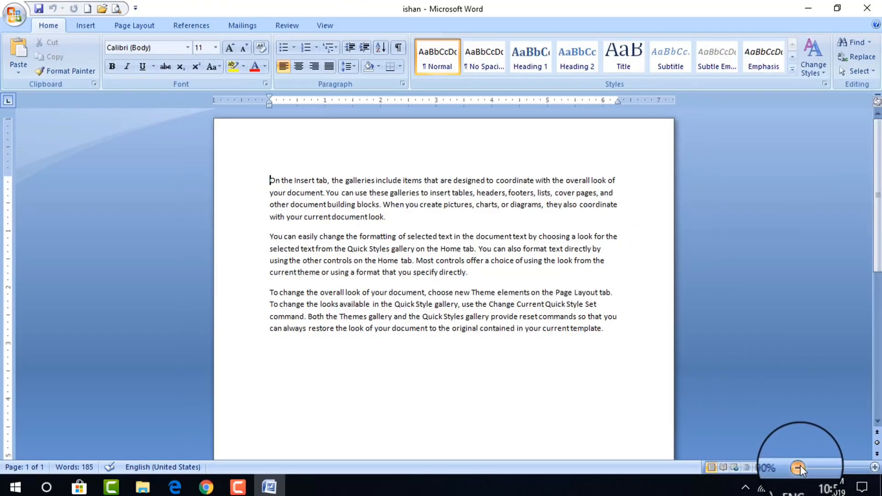
click(875, 467)
click(877, 469)
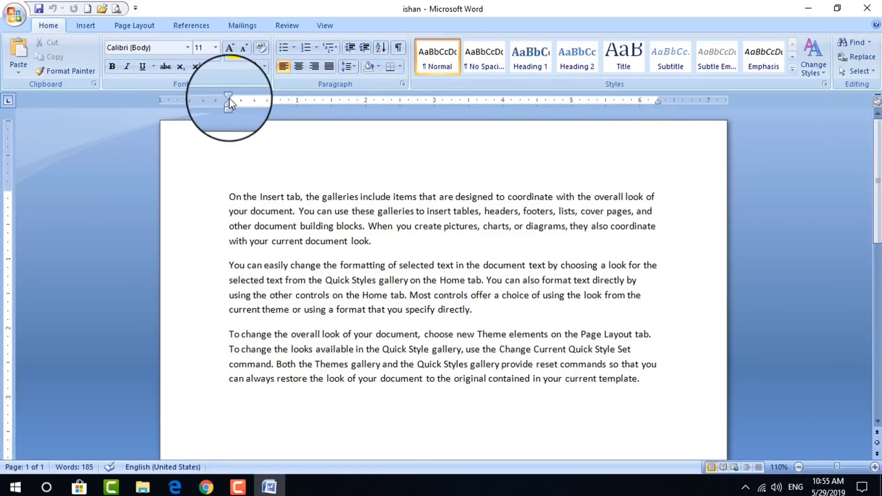
Adjust the left and hanging indents, widen the first paragraph's right indent, and shrink the top margin
drag(230, 99, 182, 100)
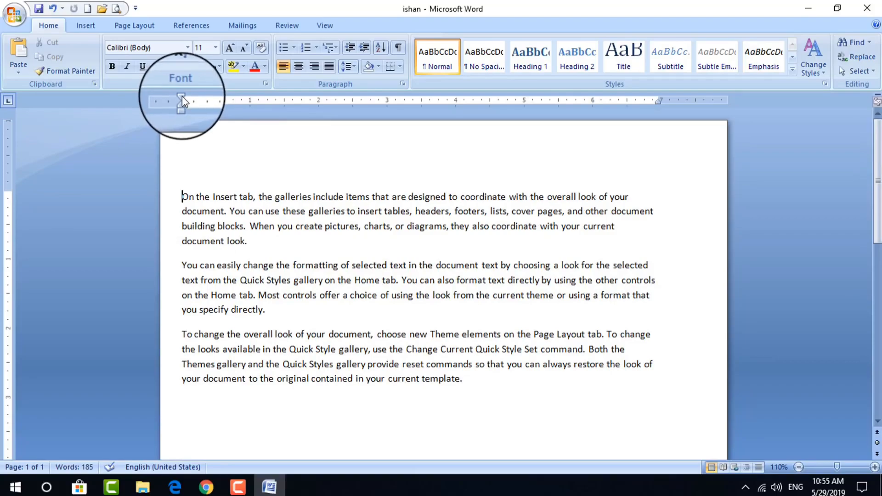
drag(181, 97, 215, 100)
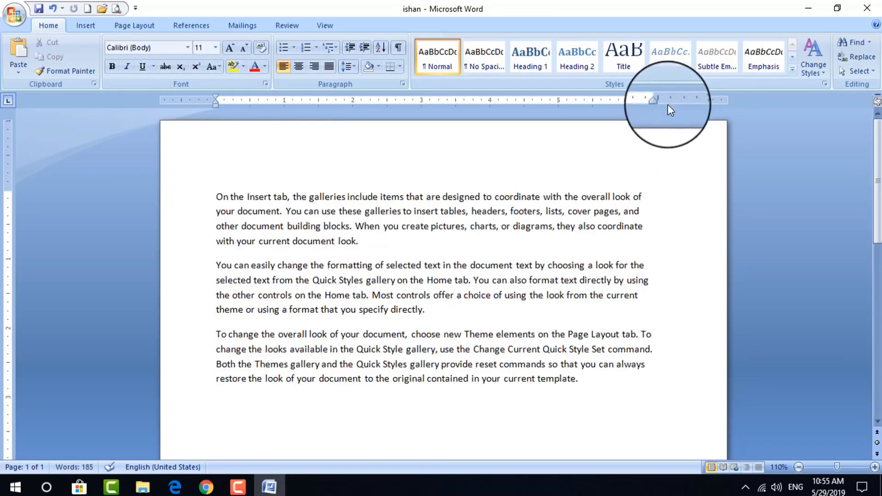
drag(653, 100, 666, 100)
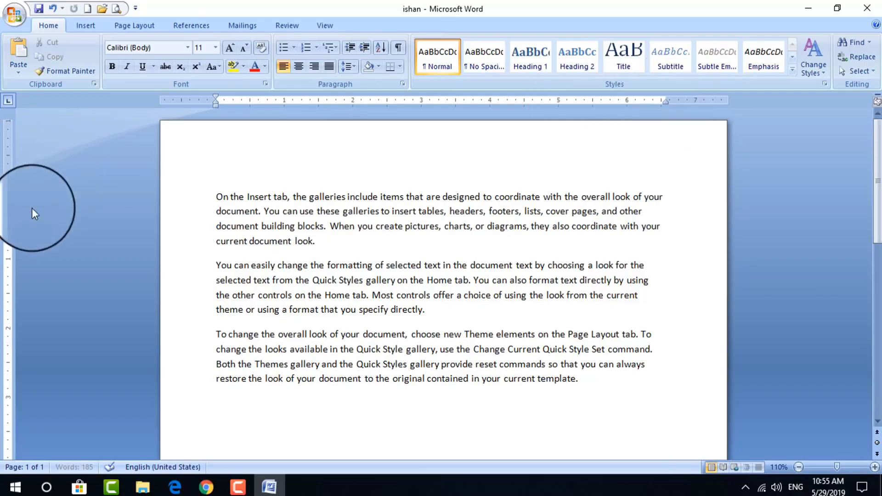
drag(7, 190, 9, 167)
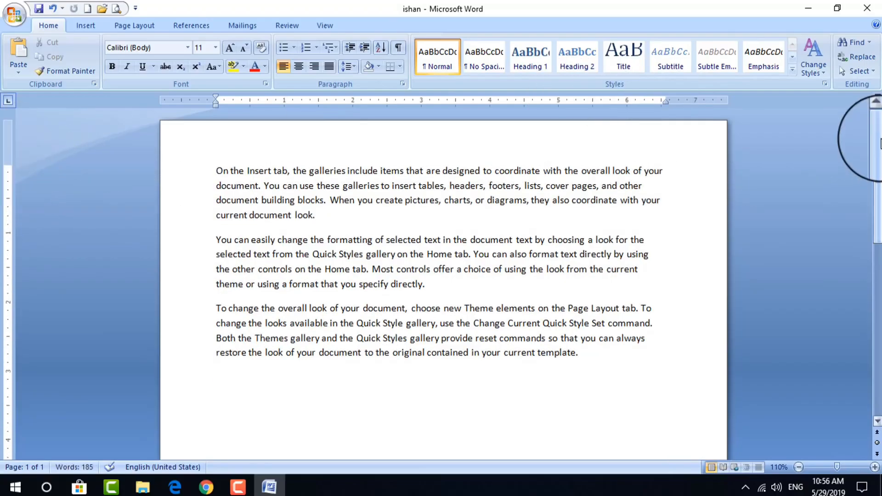
mouse_move(880, 144)
mouse_down()
mouse_move(880, 124)
mouse_move(877, 330)
mouse_move(878, 149)
mouse_up()
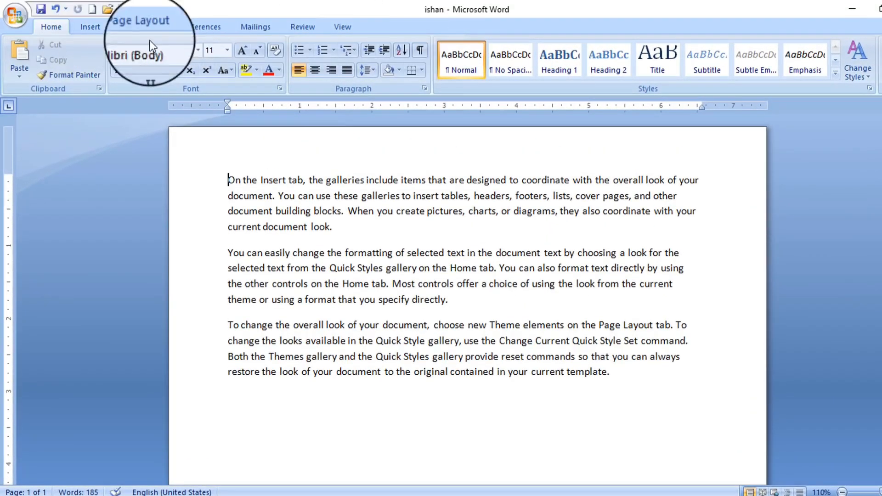
click(92, 26)
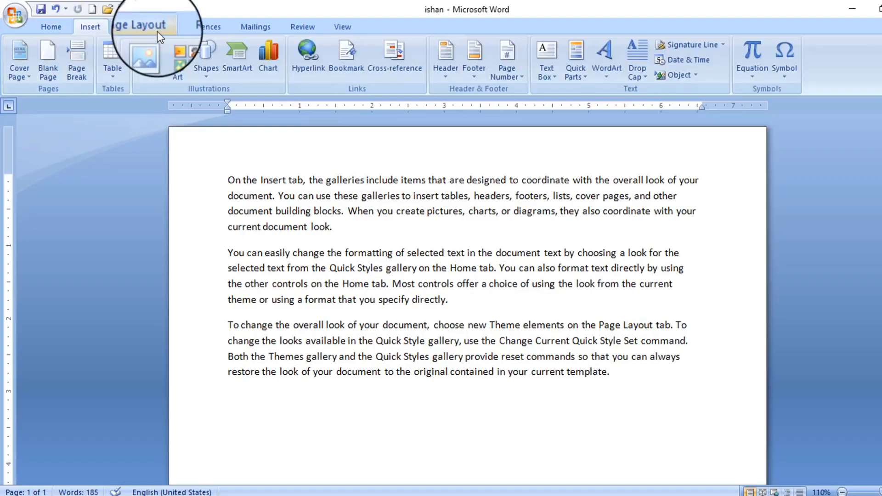
click(140, 27)
click(196, 29)
click(263, 25)
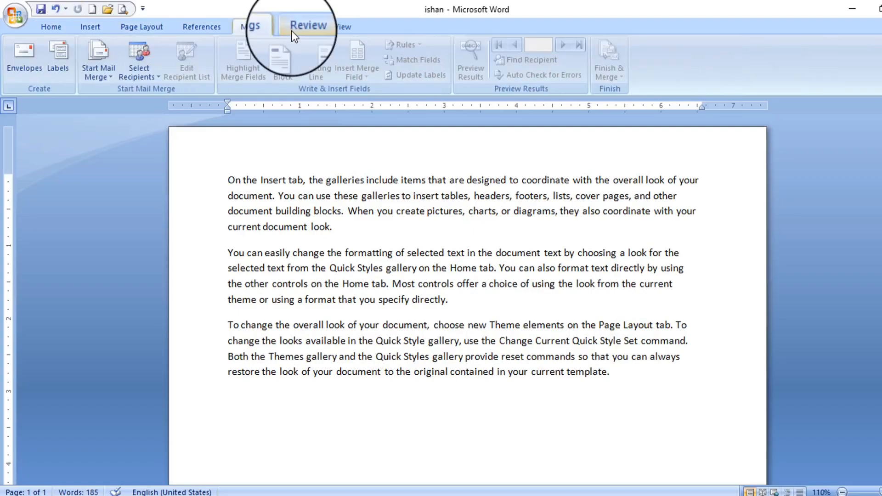
click(292, 29)
click(351, 32)
click(59, 29)
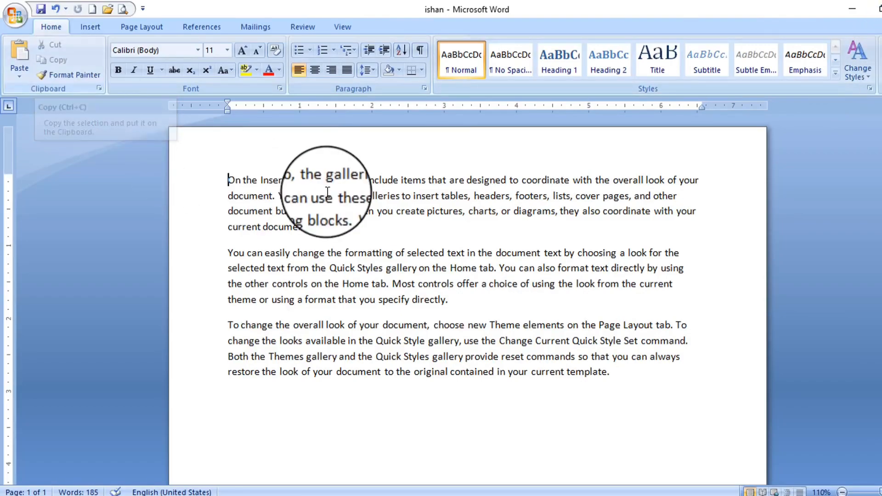
Cut 'On the Insert tab, the galleries include items' and paste it at the document end
drag(428, 180, 229, 181)
key(ctrl+c)
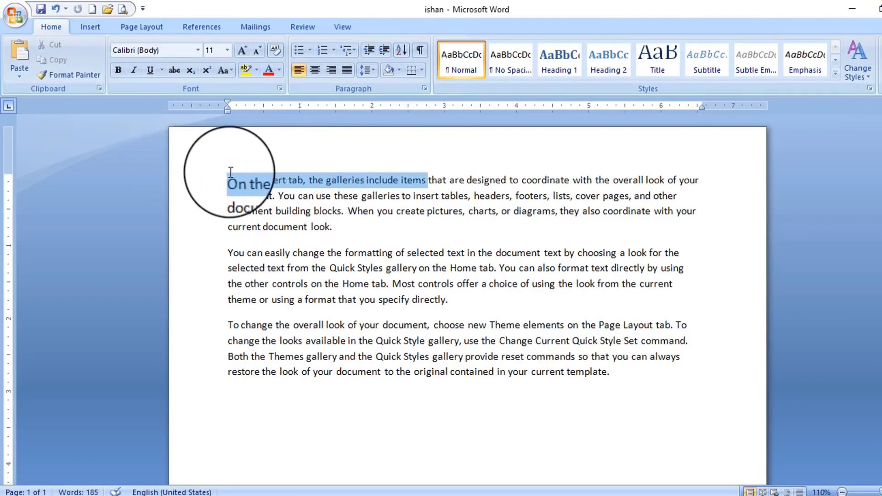
click(51, 46)
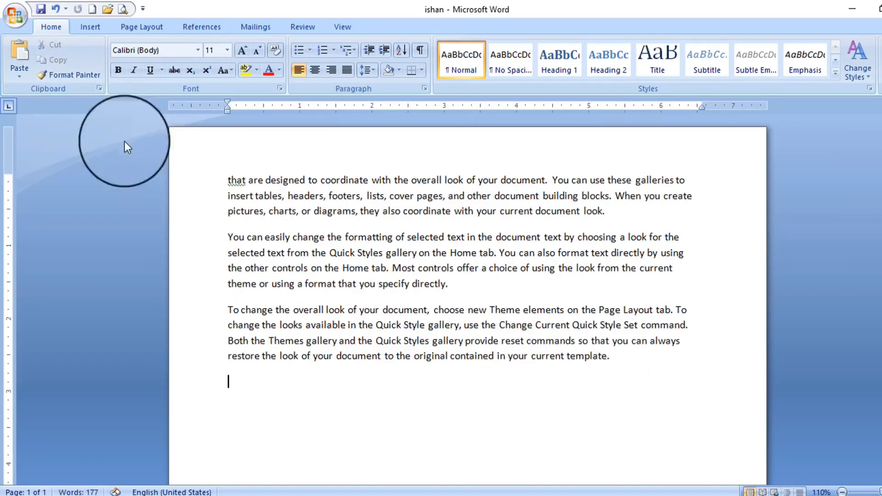
click(20, 69)
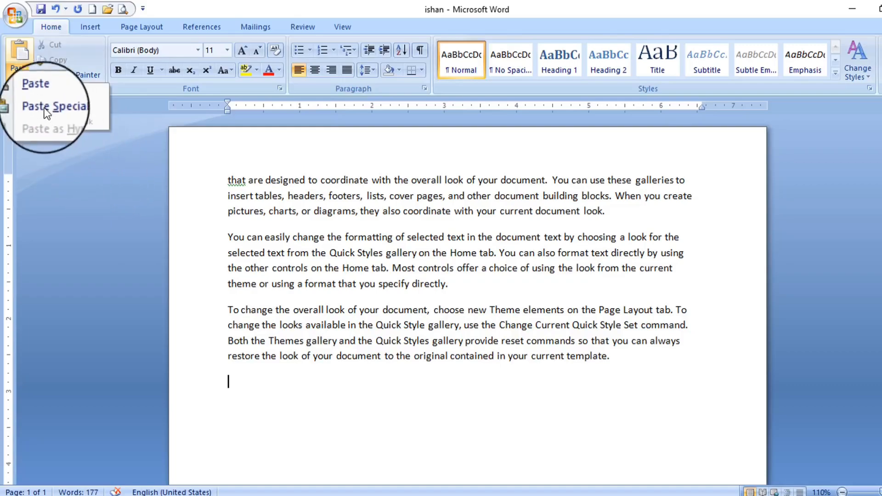
click(40, 92)
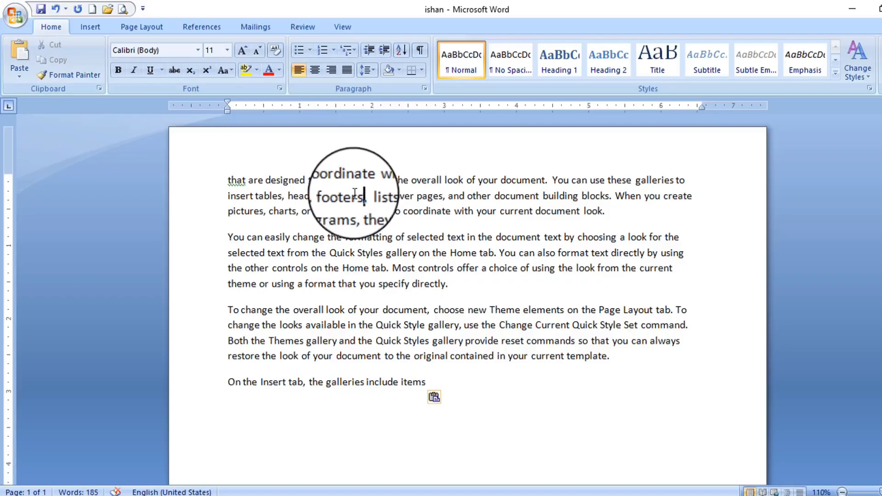
Copy the first paragraph's text through 'footers' and paste it after 'items'
drag(360, 196, 225, 175)
key(ctrl+c)
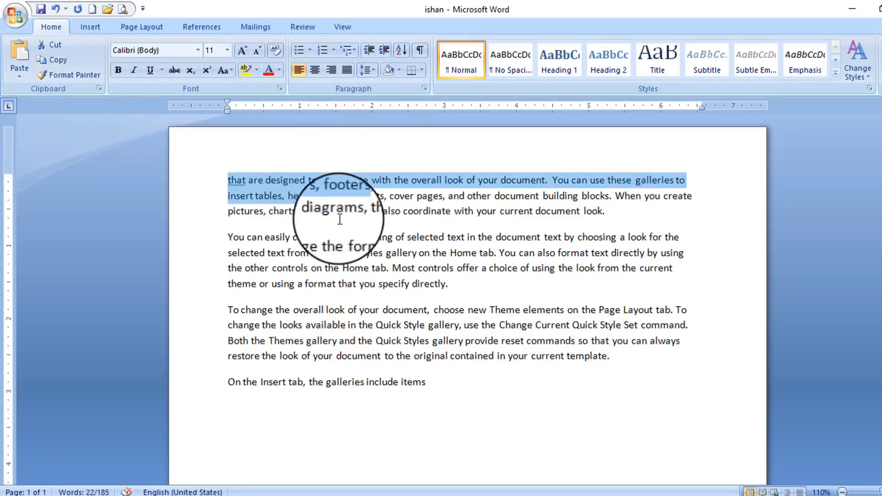
click(453, 386)
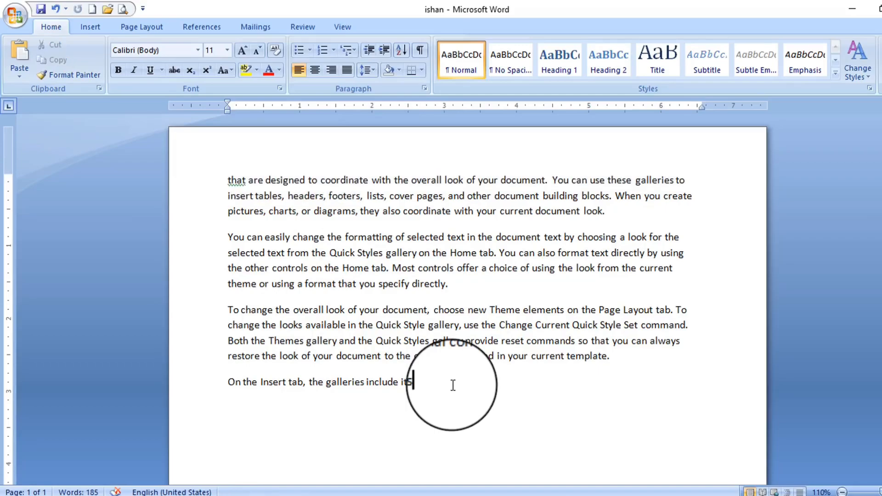
click(20, 75)
click(40, 91)
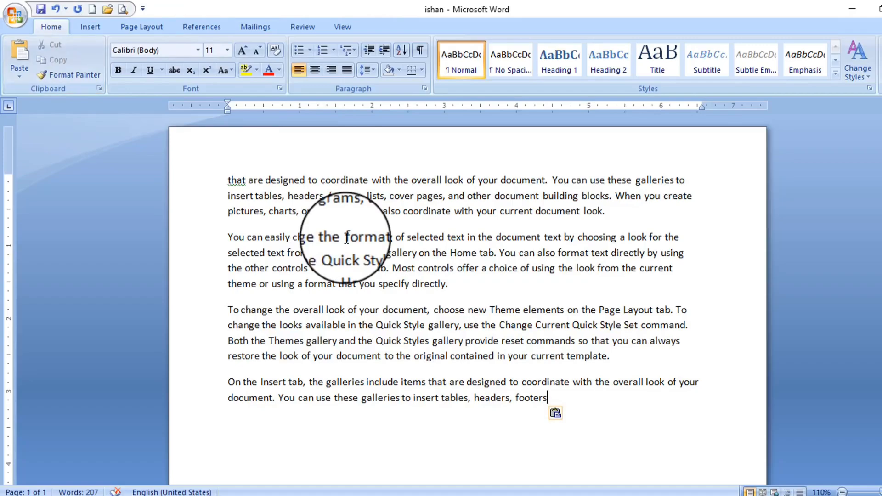
drag(416, 196, 237, 187)
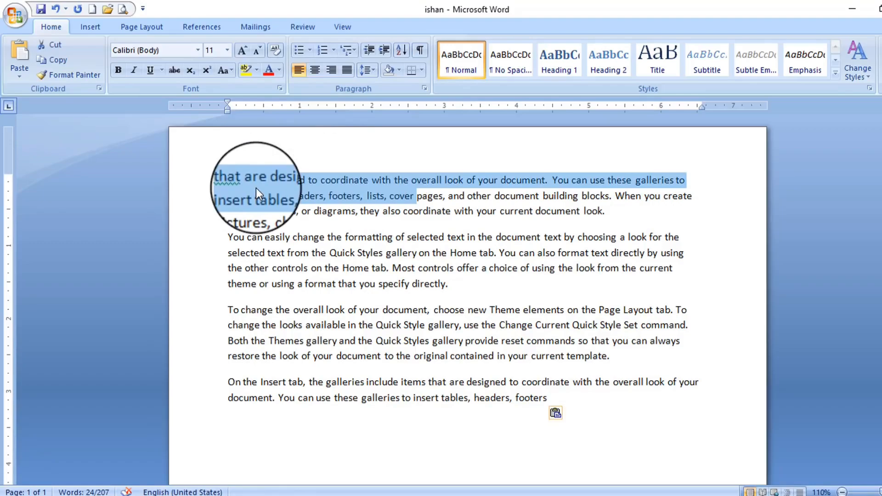
Make the sentences beginning 'You can use' bold, italic, red and one size larger
click(256, 189)
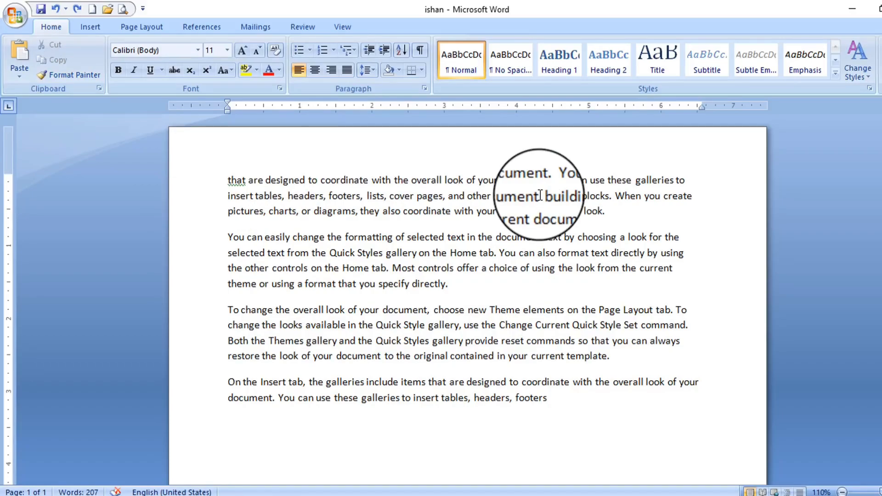
drag(622, 210, 553, 180)
click(118, 70)
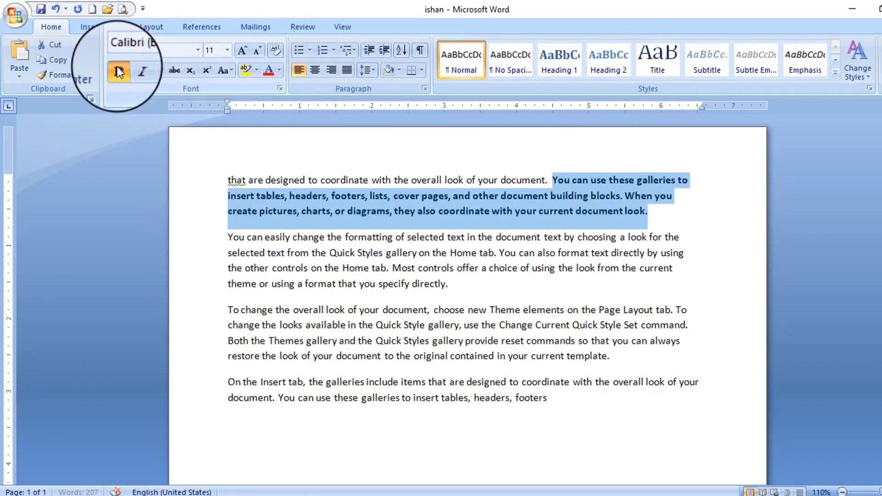
click(119, 71)
click(134, 70)
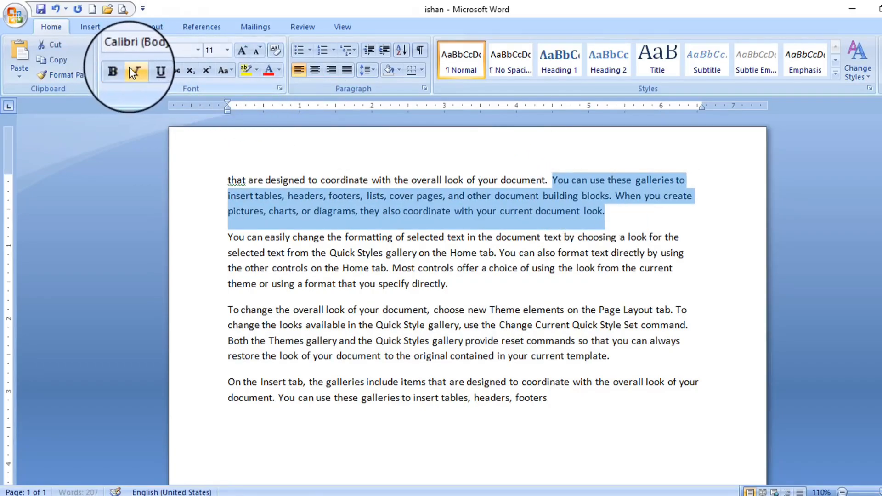
click(266, 70)
click(242, 50)
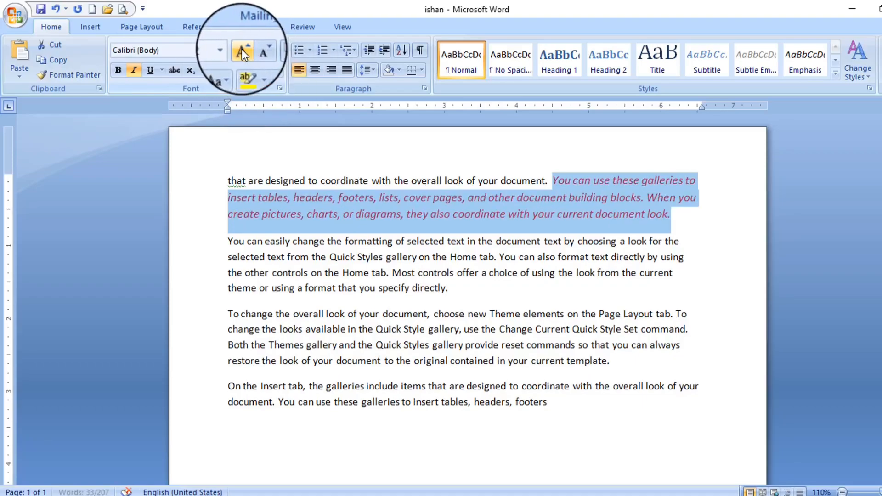
click(118, 70)
click(565, 182)
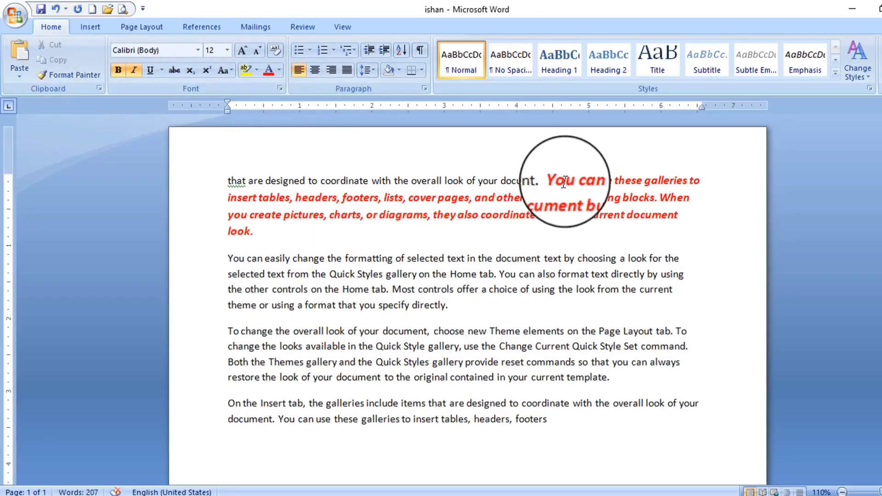
Select the last paragraph, then reselect the red formatted sentences as the formatting source
drag(553, 419, 254, 408)
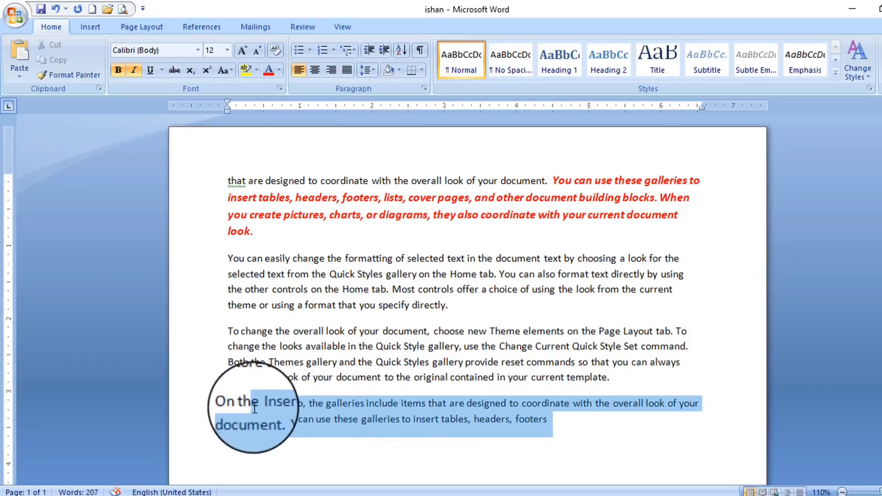
click(510, 438)
shift+click(243, 404)
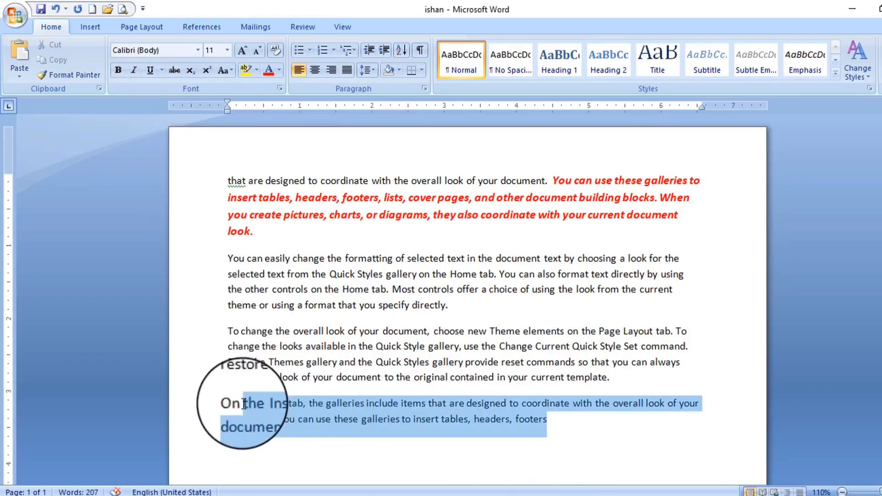
triple_click(244, 404)
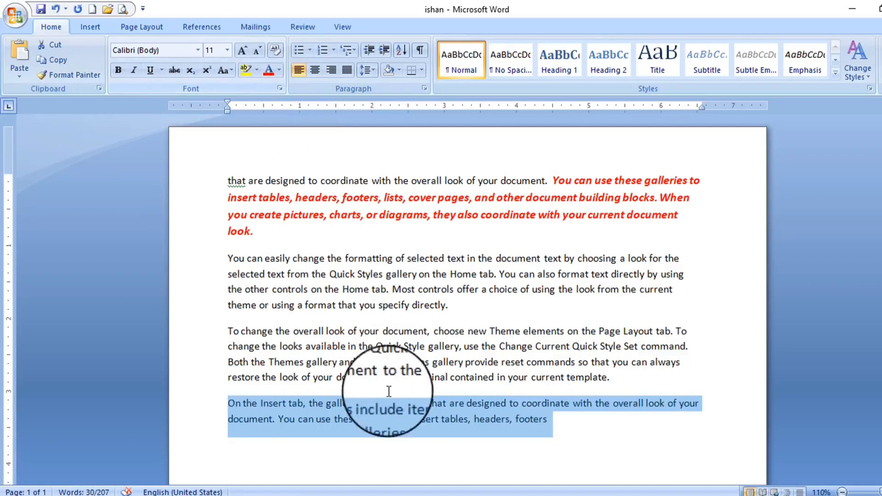
click(420, 346)
drag(553, 180, 622, 198)
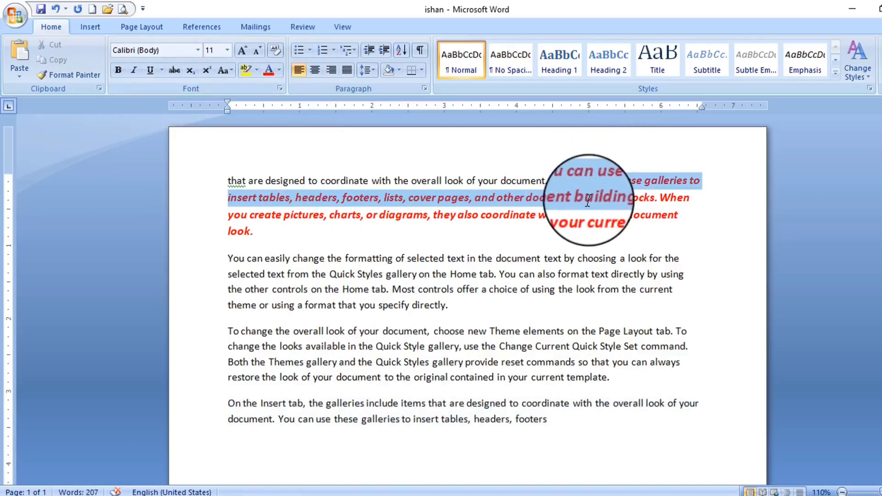
Copy the red bold italic formatting onto the last paragraph with Format Painter
click(65, 76)
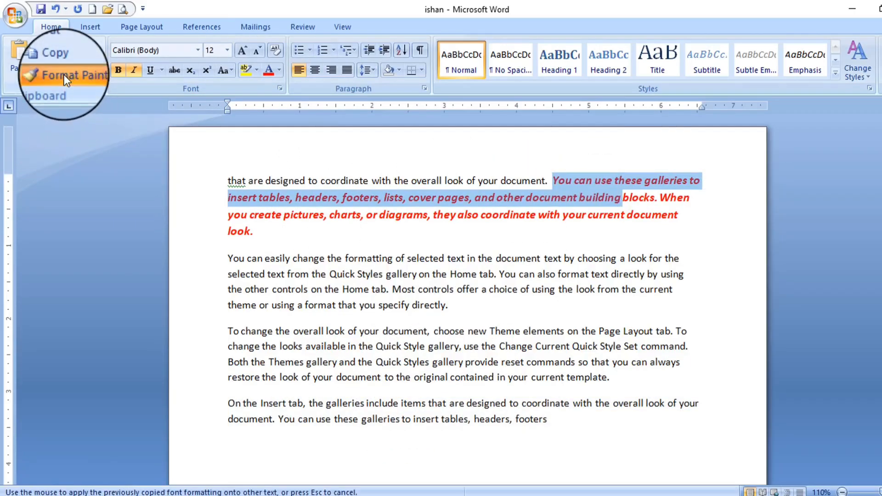
mouse_move(549, 420)
mouse_down()
mouse_move(404, 403)
mouse_move(224, 404)
mouse_up()
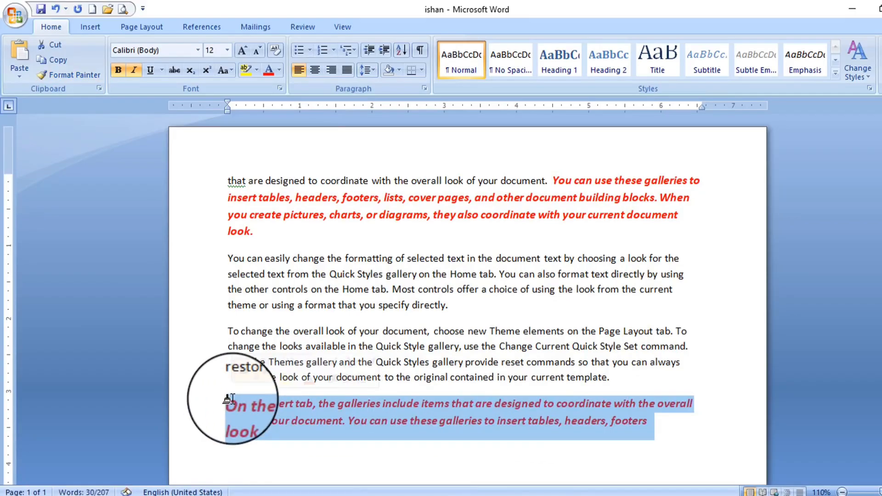
click(514, 212)
drag(553, 180, 658, 197)
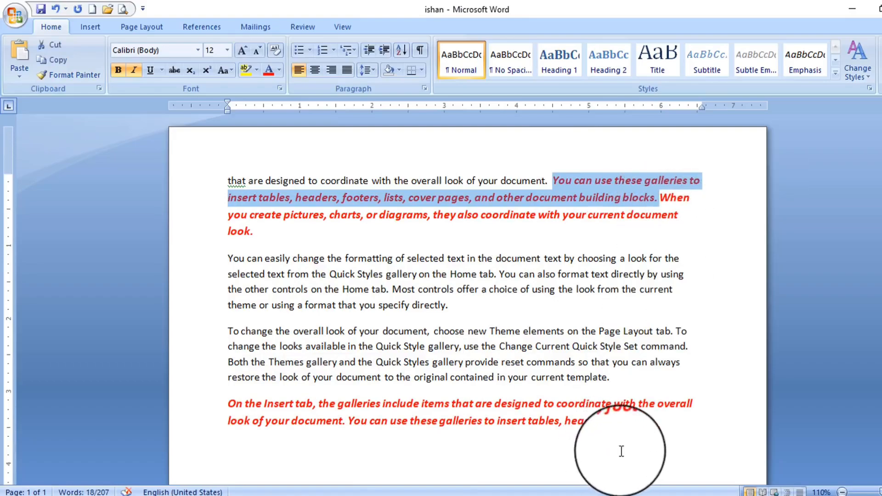
drag(649, 421, 247, 416)
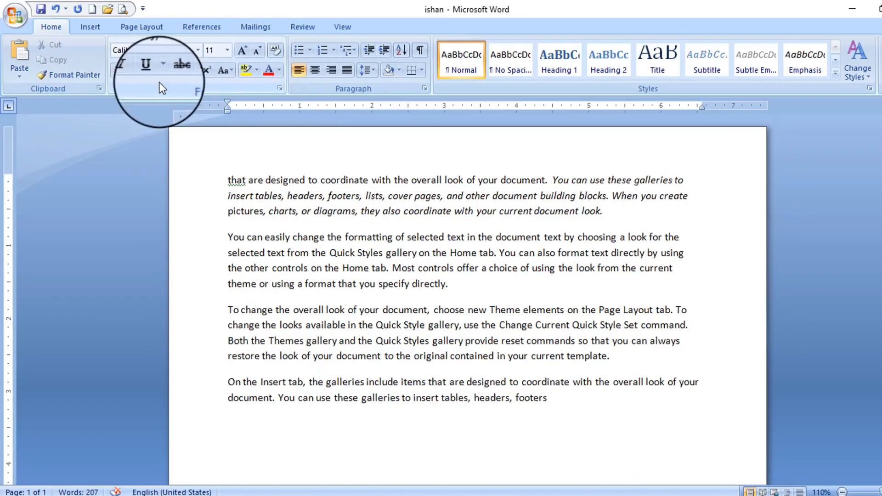
Set the second paragraph, 'You can easily change…', in Bookman Old Style
drag(450, 284, 235, 238)
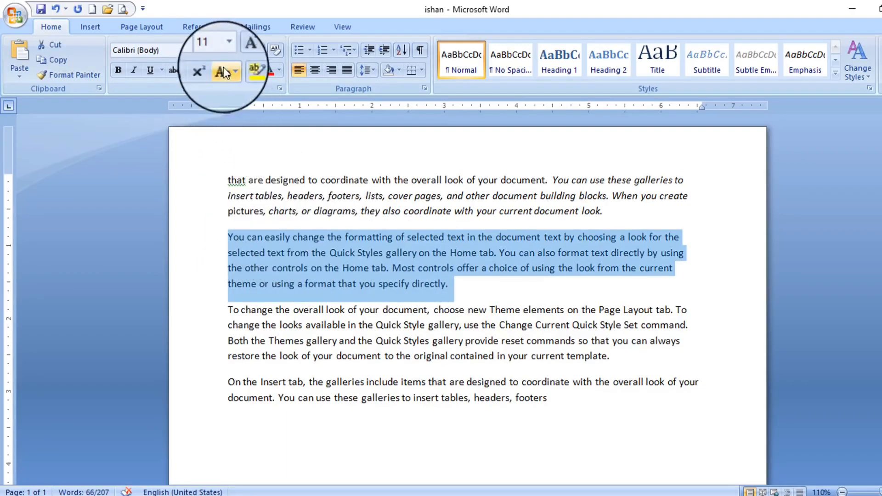
click(199, 50)
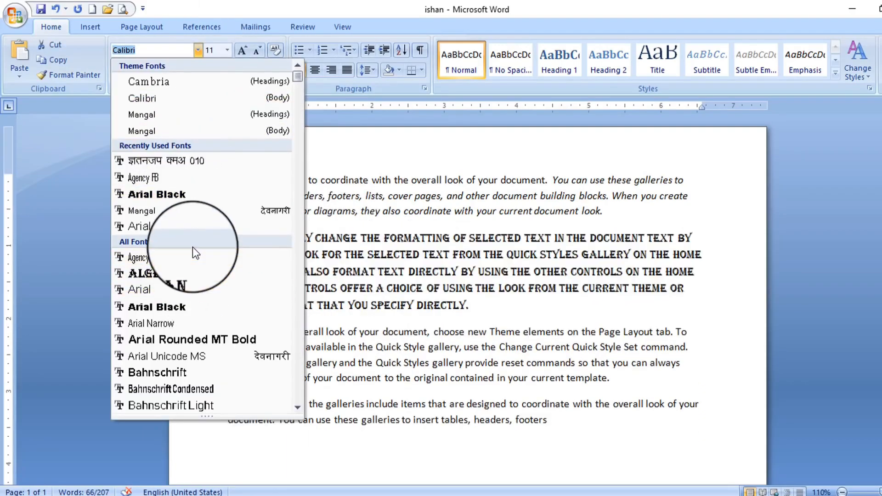
scroll(197, 271, down, 1)
scroll(203, 306, down, 6)
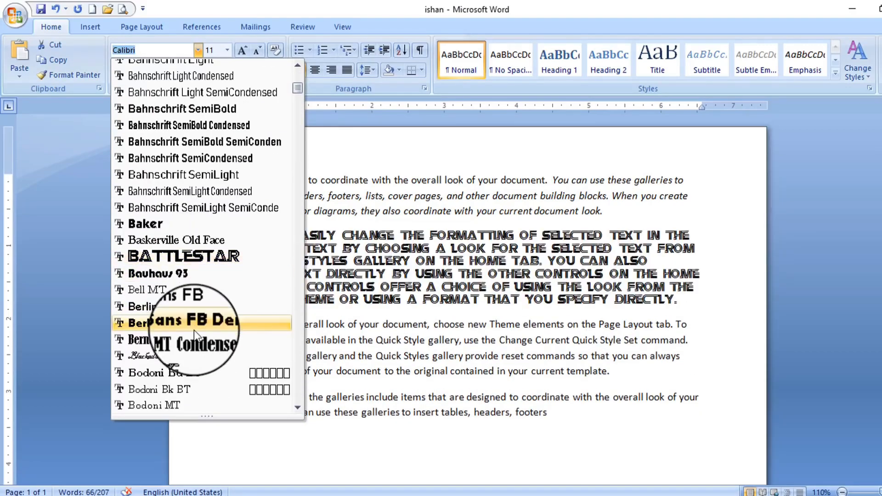
scroll(186, 311, down, 3)
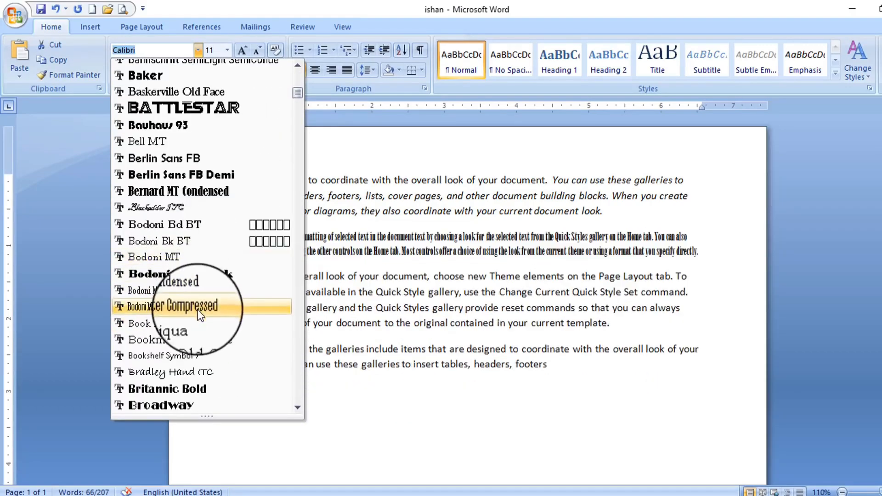
click(205, 340)
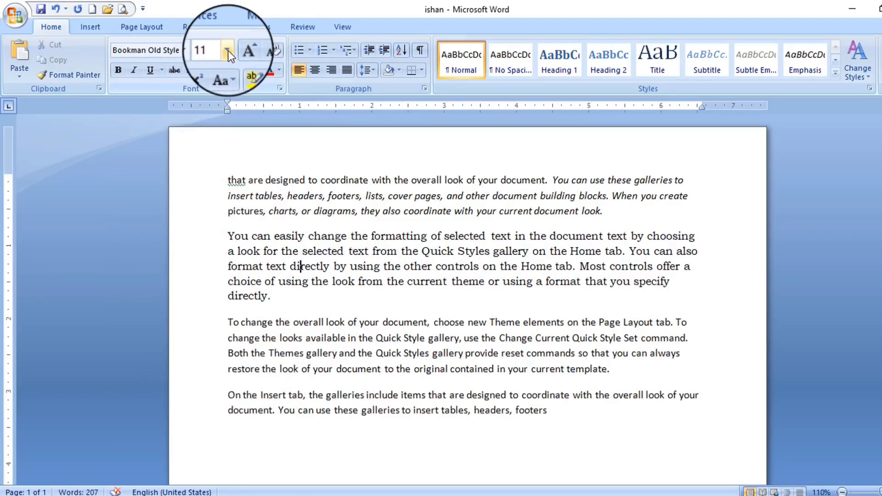
double_click(210, 297)
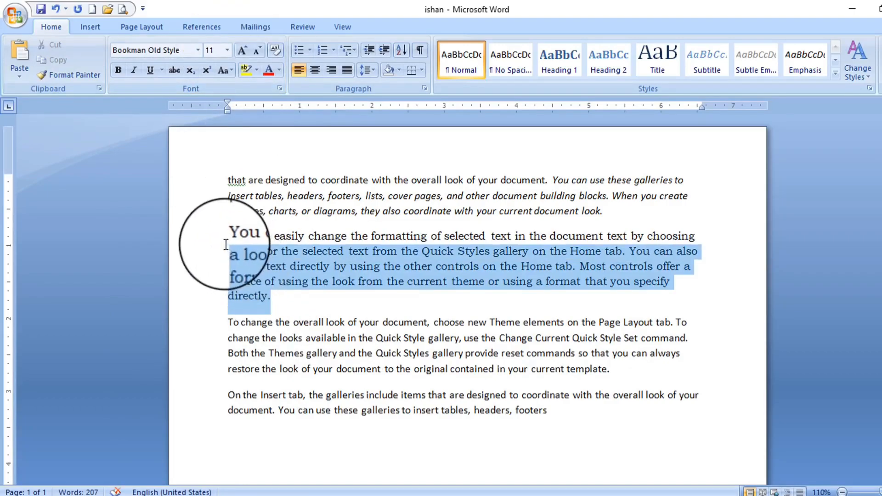
click(227, 50)
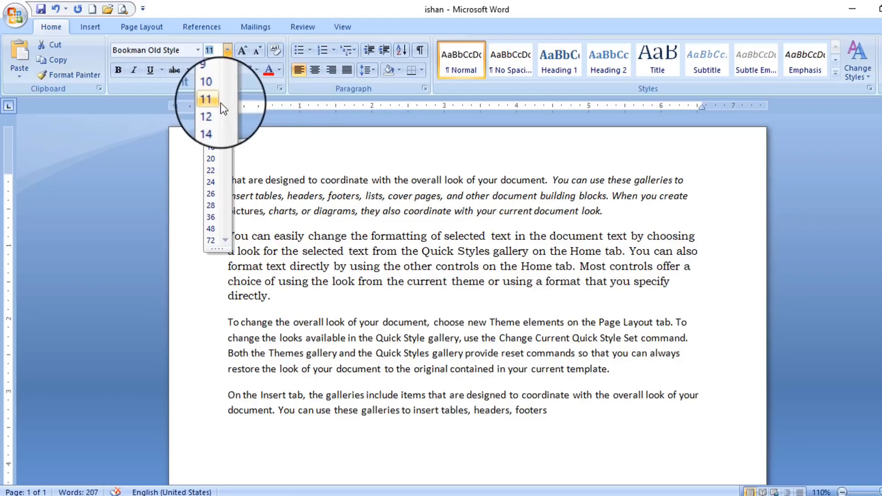
click(215, 100)
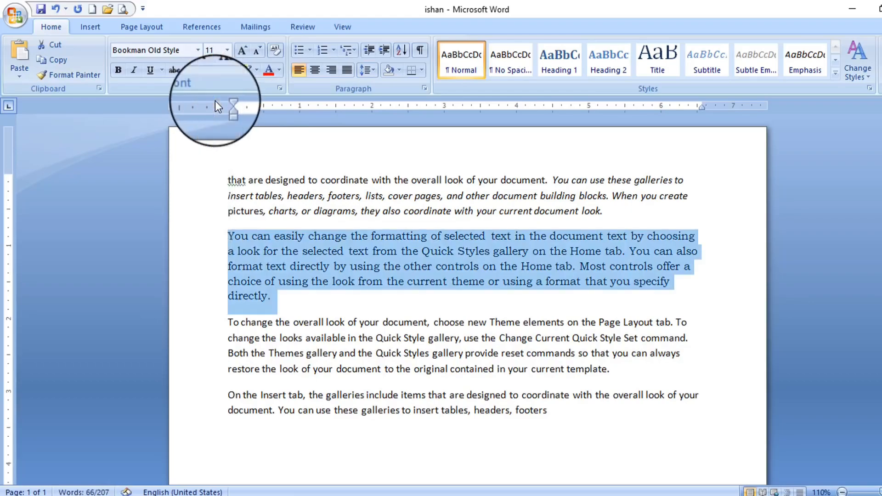
click(244, 54)
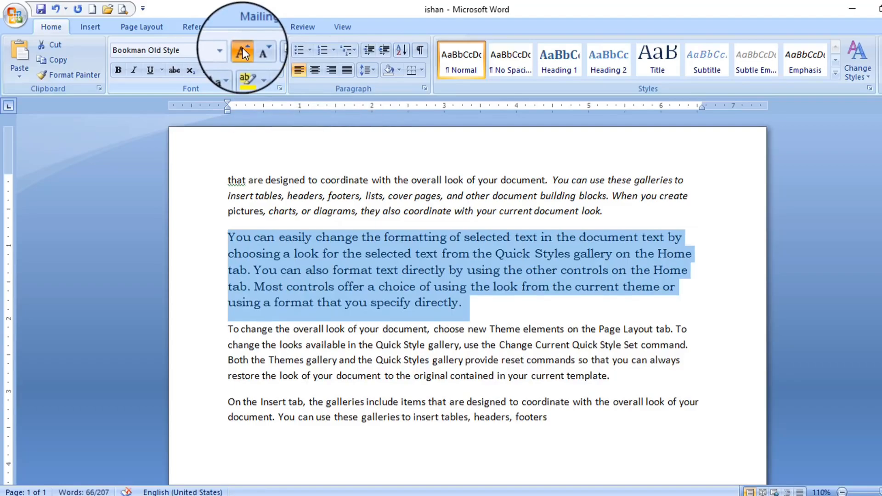
click(243, 52)
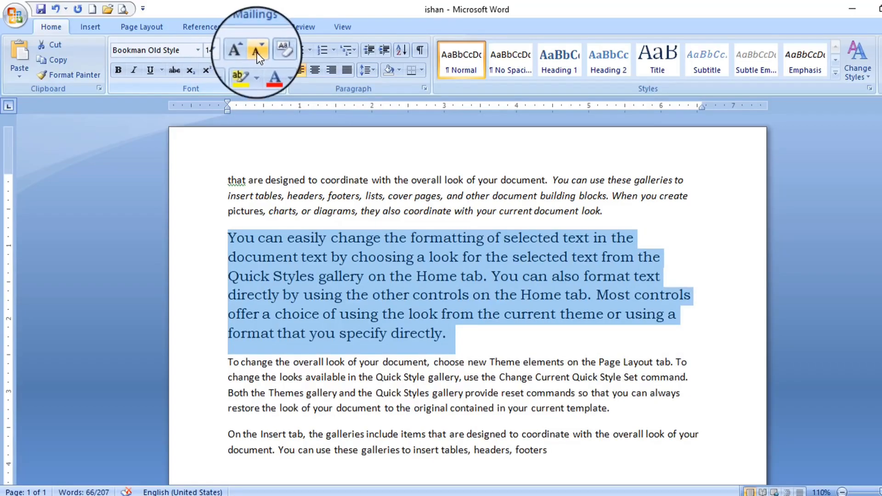
click(257, 55)
click(258, 54)
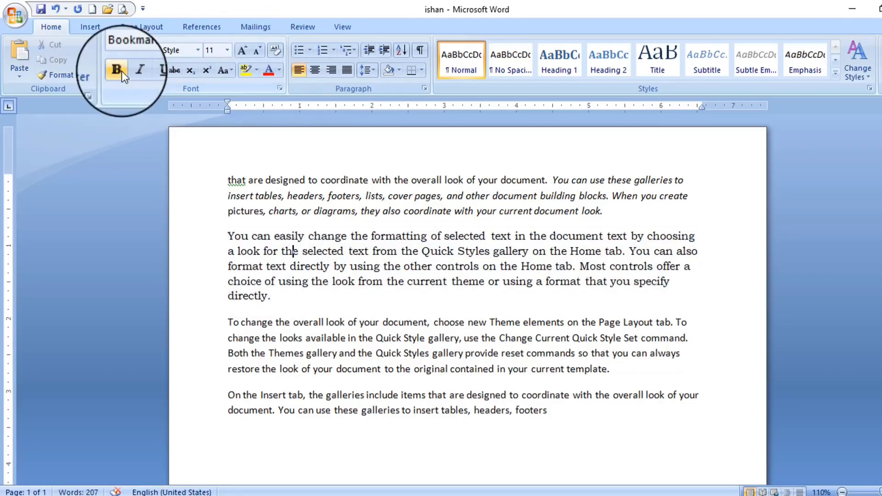
Make the whole Bookman paragraph bold
drag(272, 297, 225, 236)
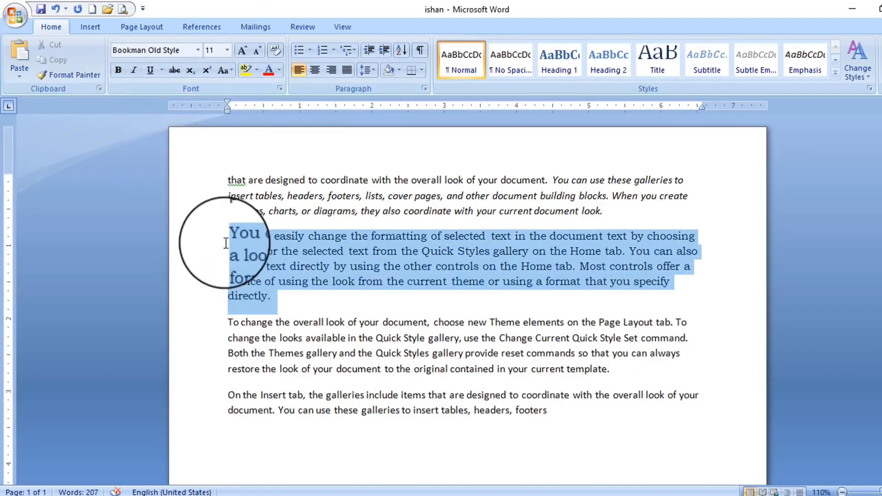
click(118, 71)
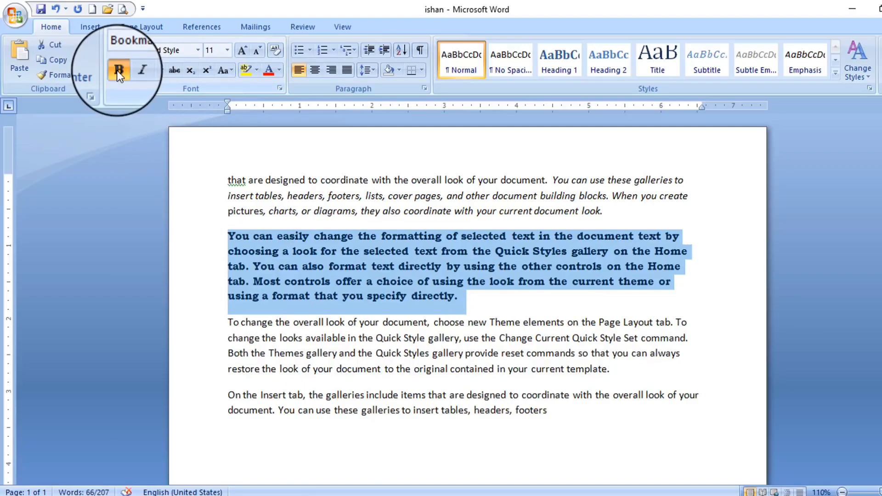
click(475, 298)
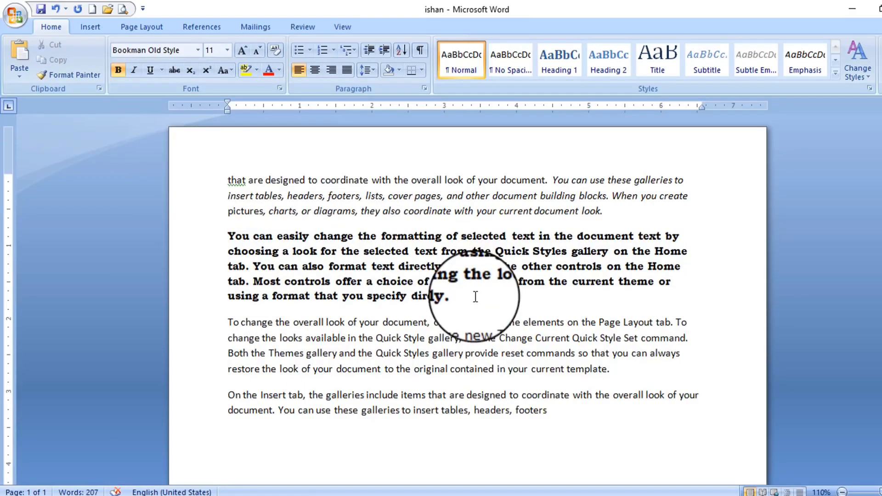
Italicise the phrase 'text directly by using the other controls'
drag(476, 297, 606, 267)
click(401, 264)
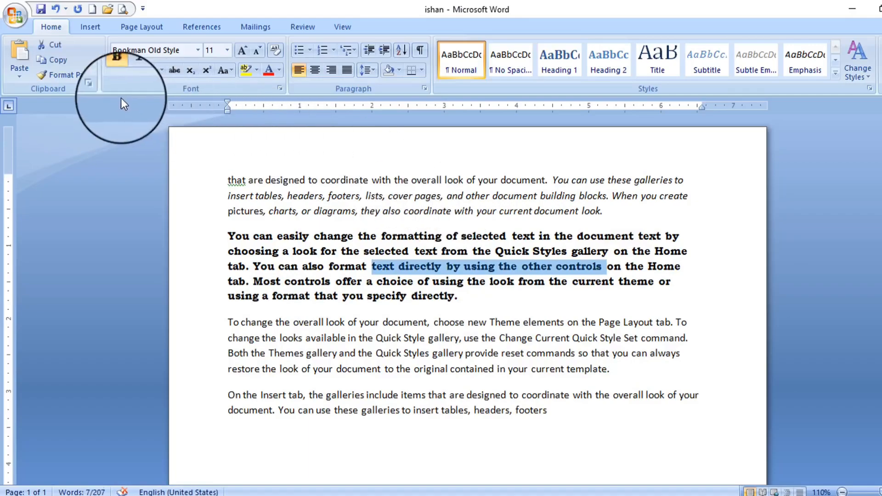
click(133, 68)
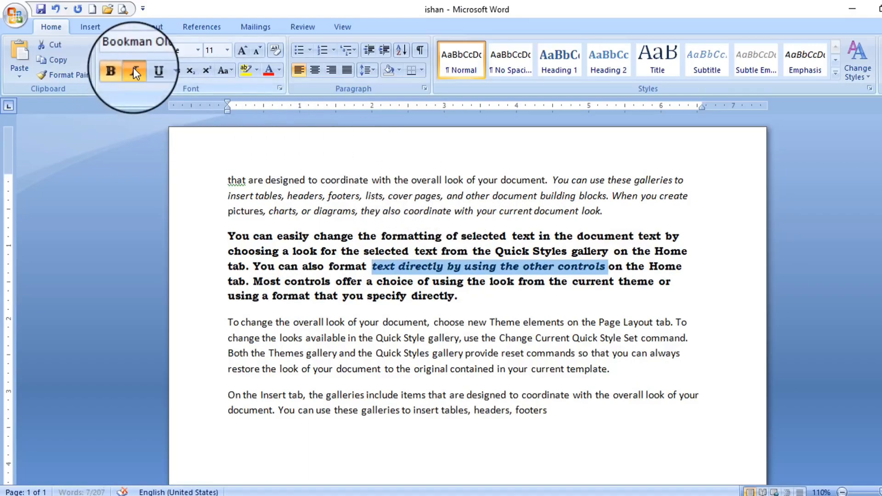
click(506, 271)
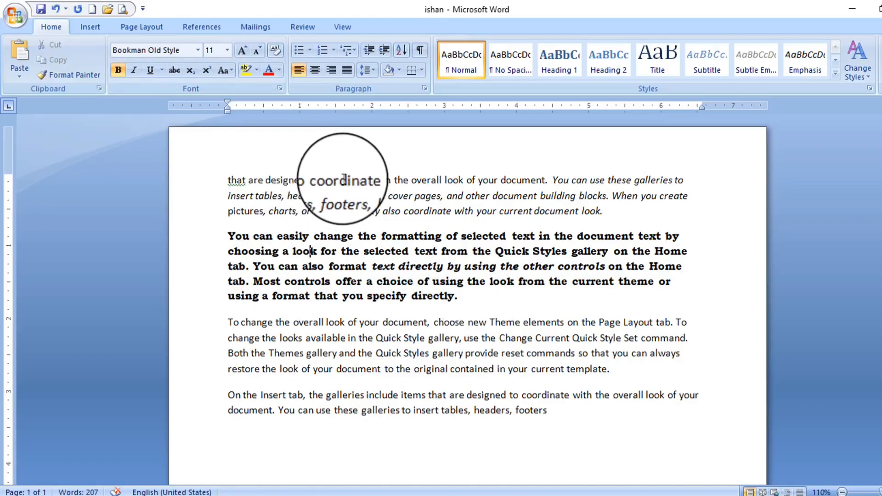
Give 'that are designed to coordinate' a thick underline
drag(370, 181, 228, 179)
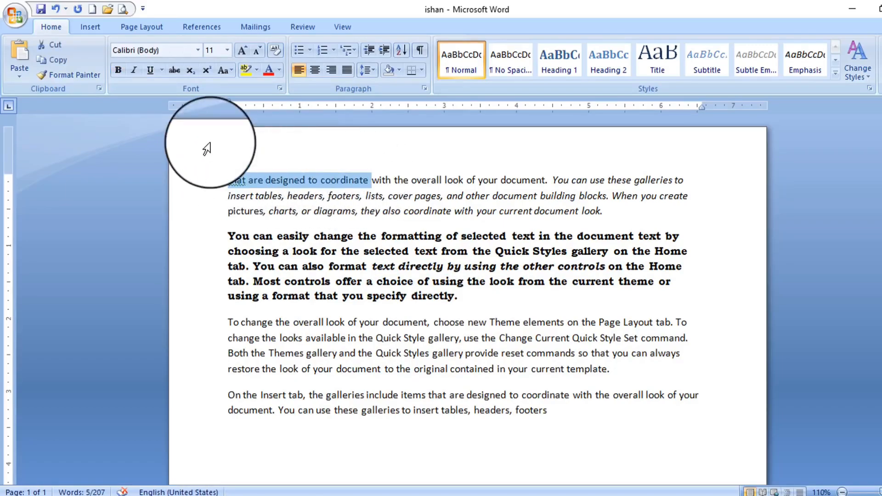
click(163, 71)
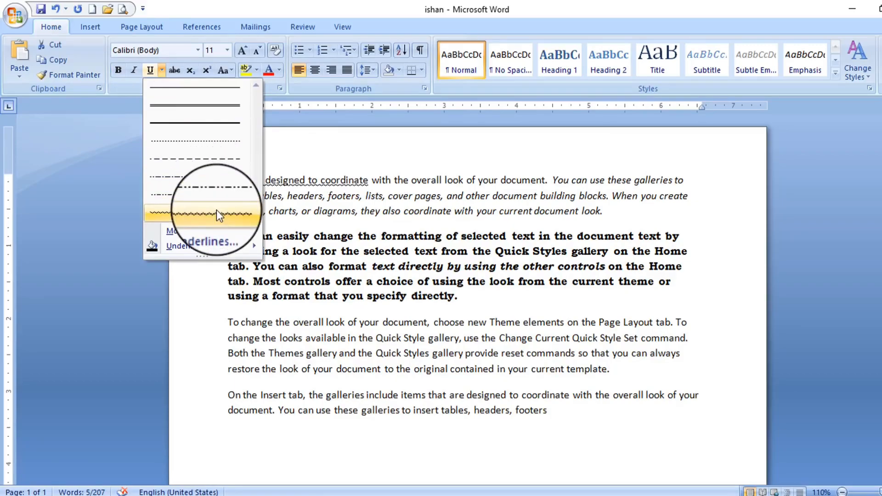
click(217, 124)
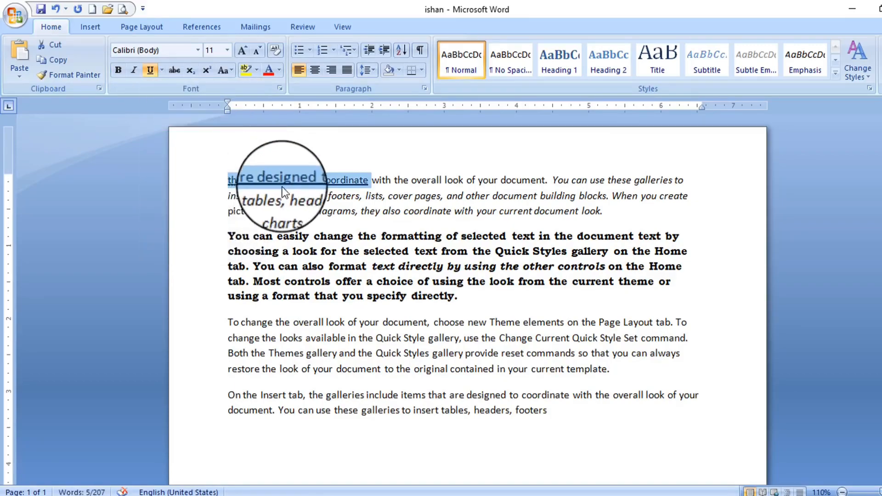
click(291, 195)
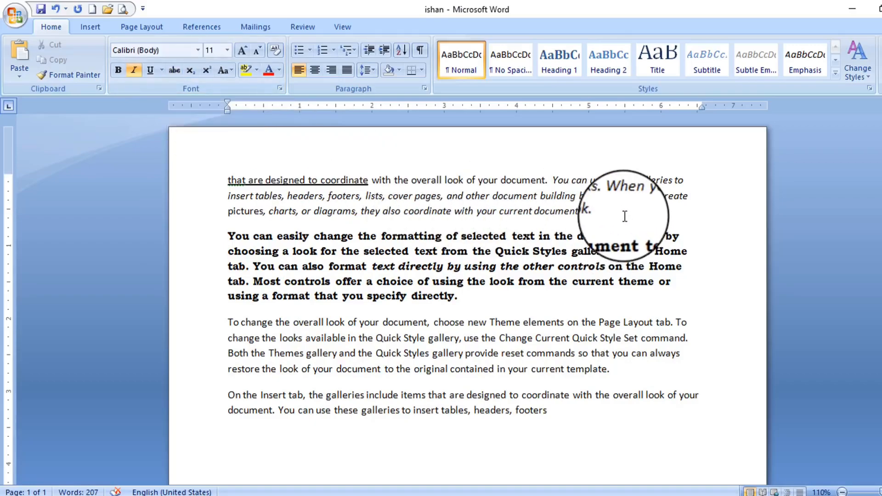
Strike through the italic text from 'building blocks' to the paragraph's end
drag(650, 210, 522, 202)
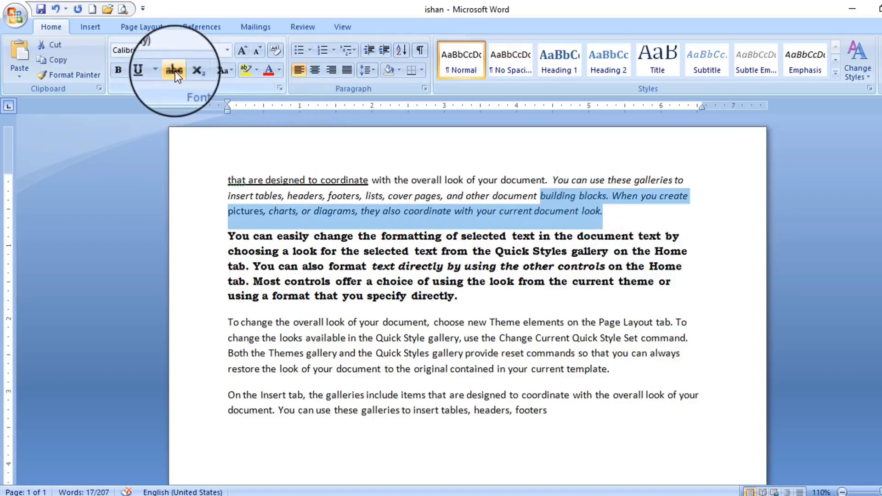
click(175, 70)
click(539, 213)
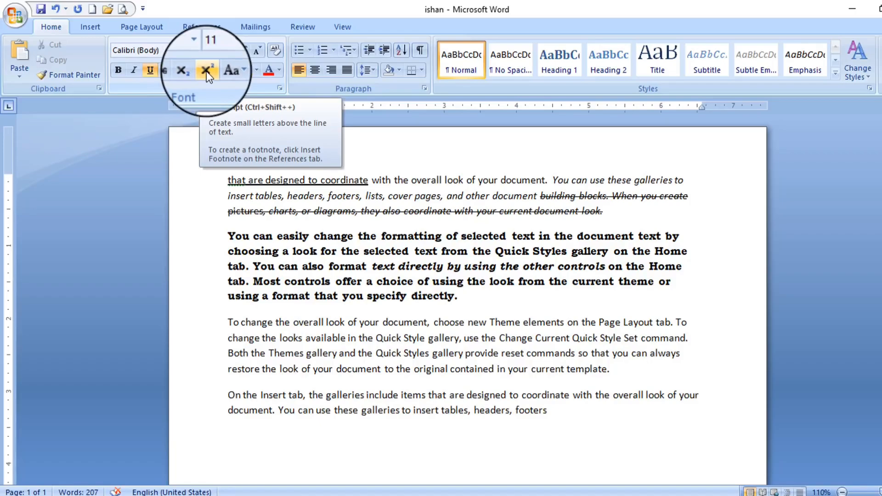
Enlarge the new H1 line to 20 pt and make it bold
scroll(420, 340, down, 3)
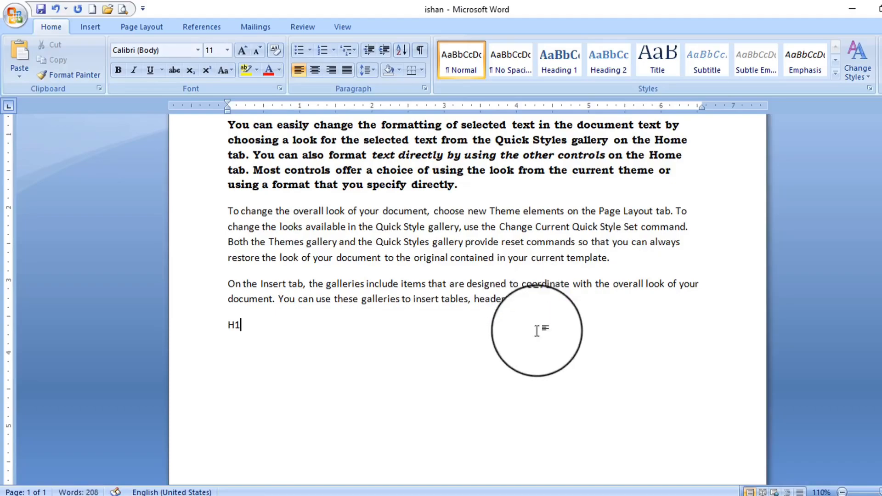
double_click(241, 325)
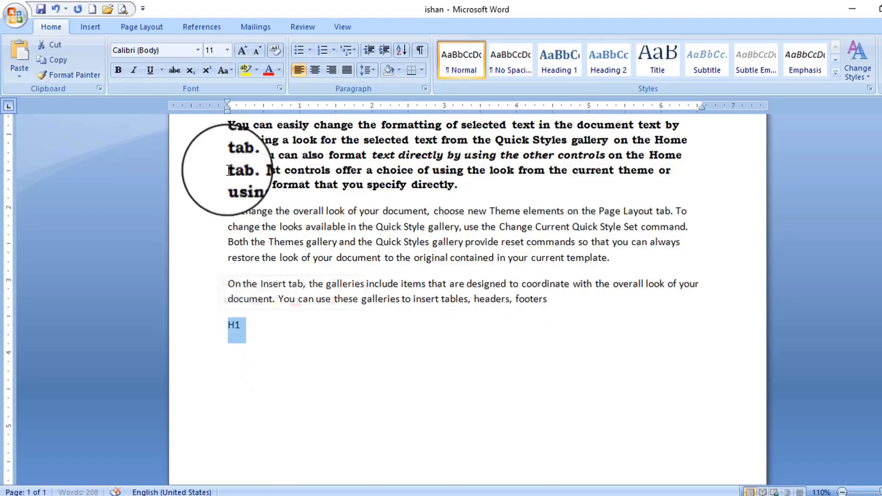
click(242, 50)
click(242, 50)
click(242, 51)
click(243, 51)
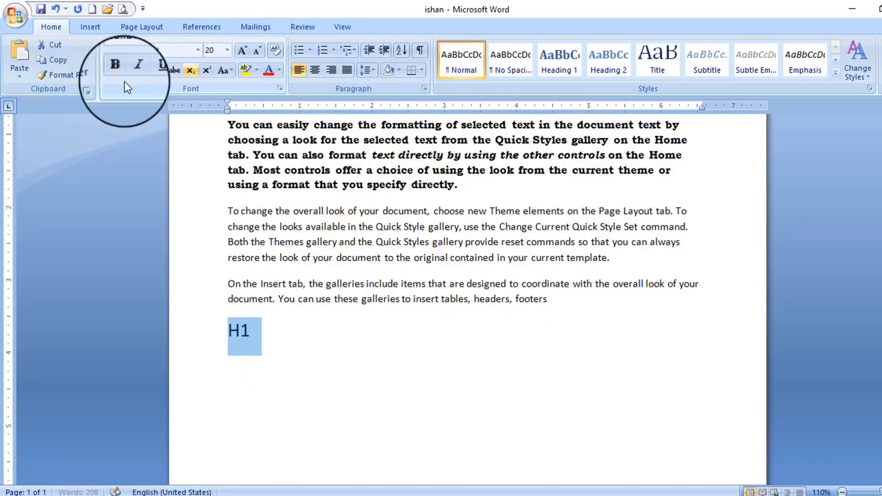
click(118, 70)
click(252, 342)
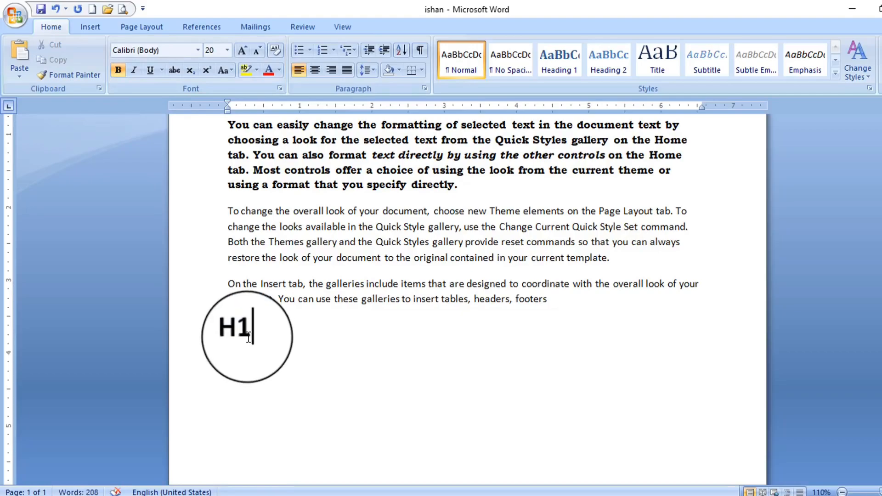
Set the 1 in H1 as subscript, after first trying superscript
drag(252, 343, 240, 342)
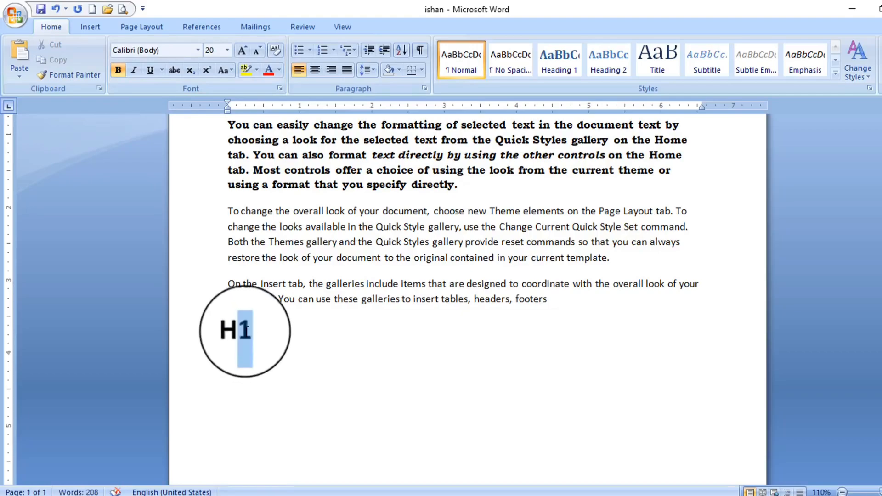
click(208, 72)
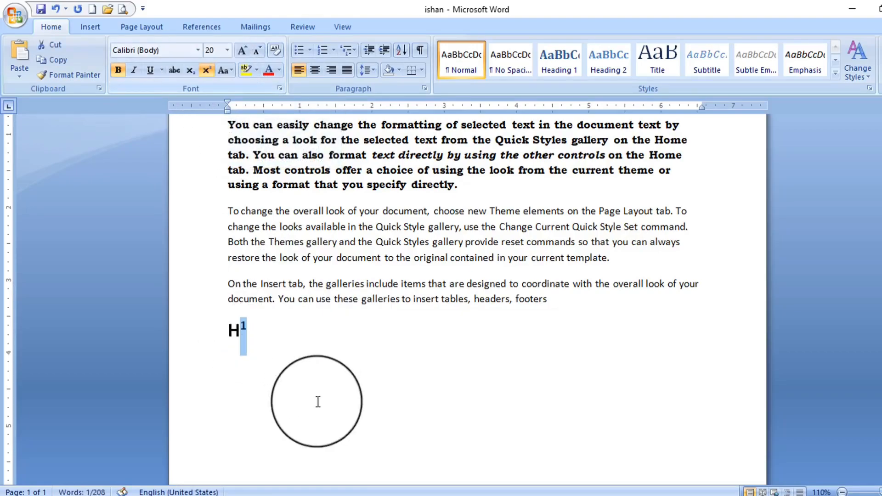
click(252, 334)
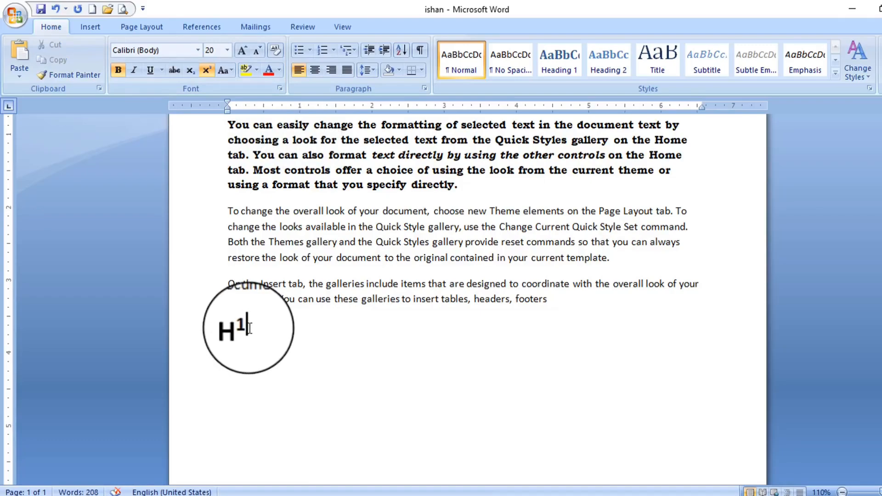
drag(255, 334, 240, 334)
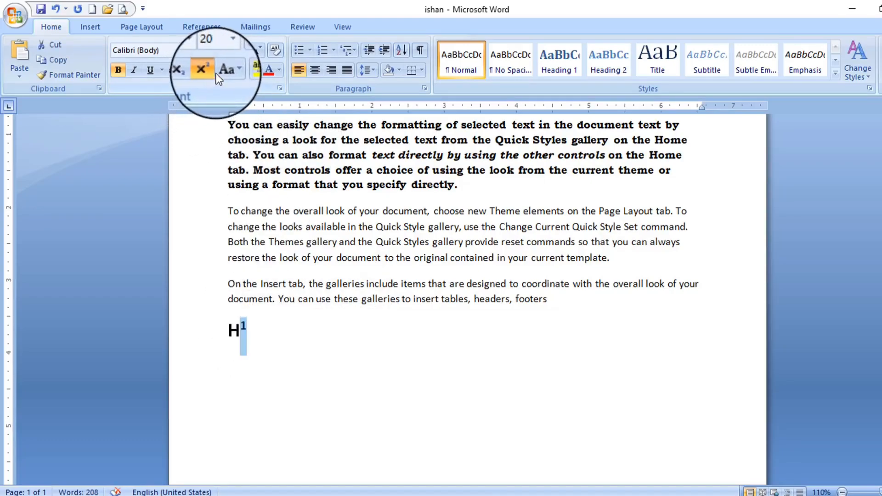
click(190, 71)
click(262, 345)
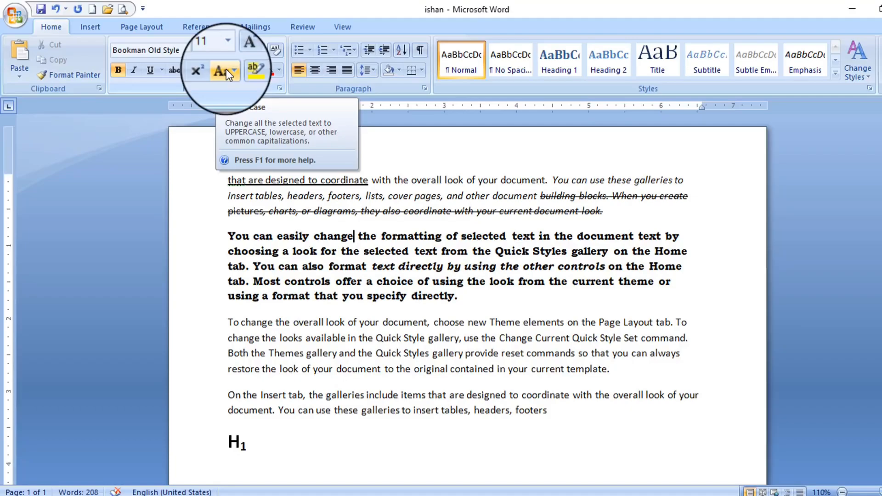
Convert the whole bold paragraph to UPPERCASE
drag(462, 296, 231, 238)
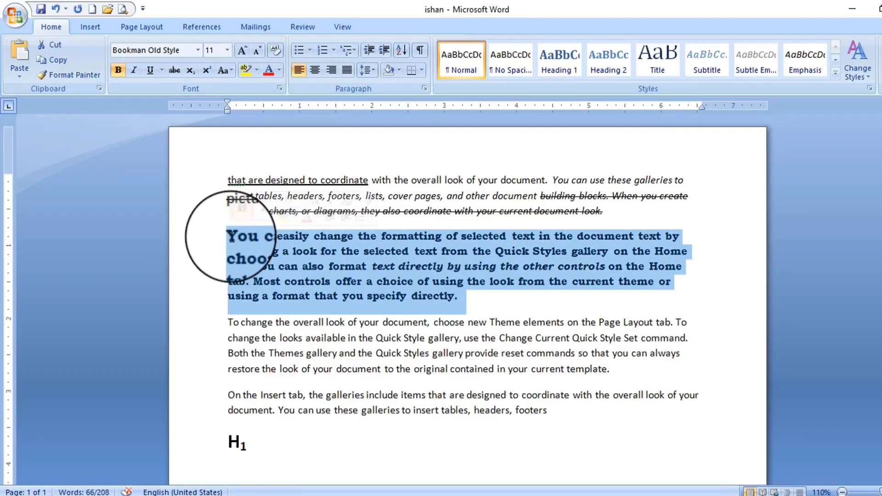
click(225, 71)
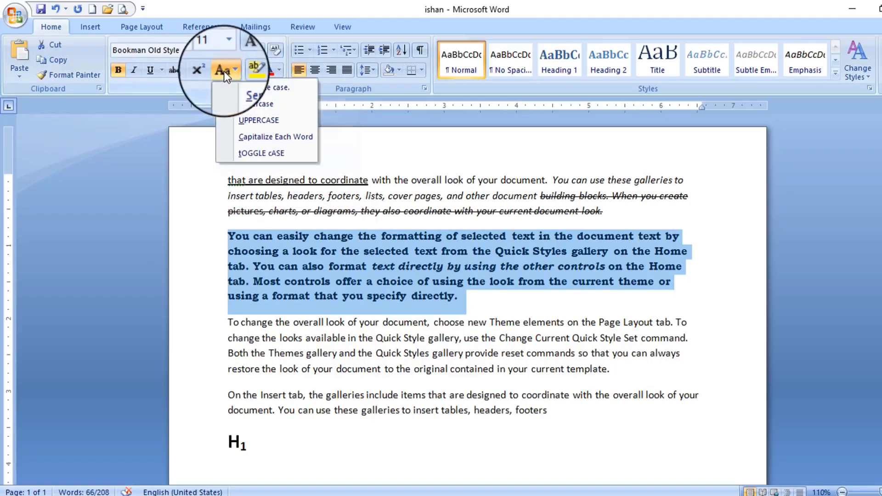
click(258, 119)
click(324, 248)
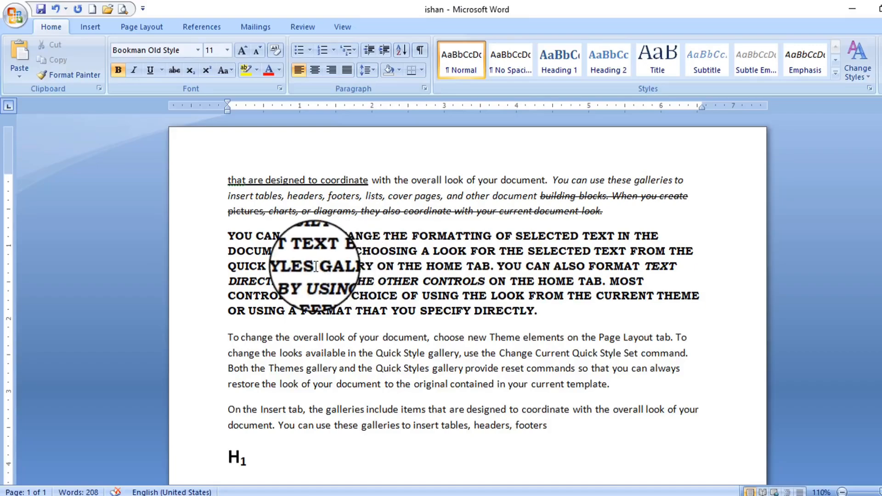
Make part of the capitals paragraph lowercase
drag(271, 266, 676, 266)
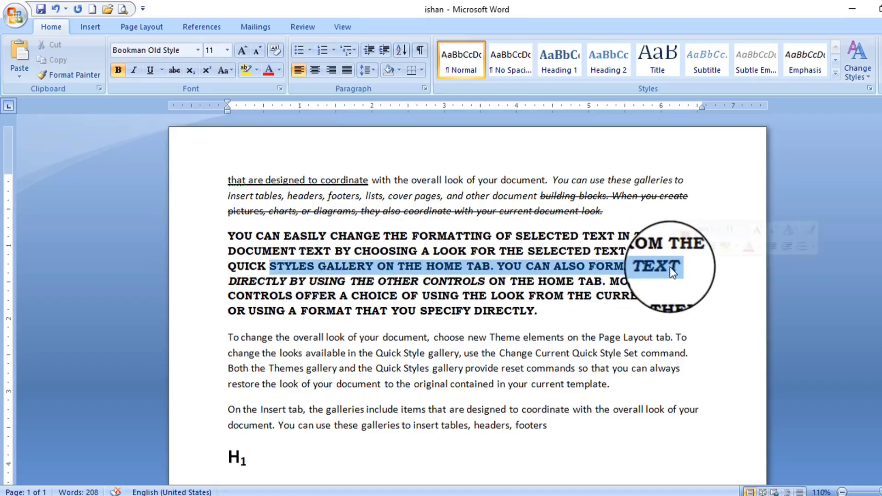
click(226, 68)
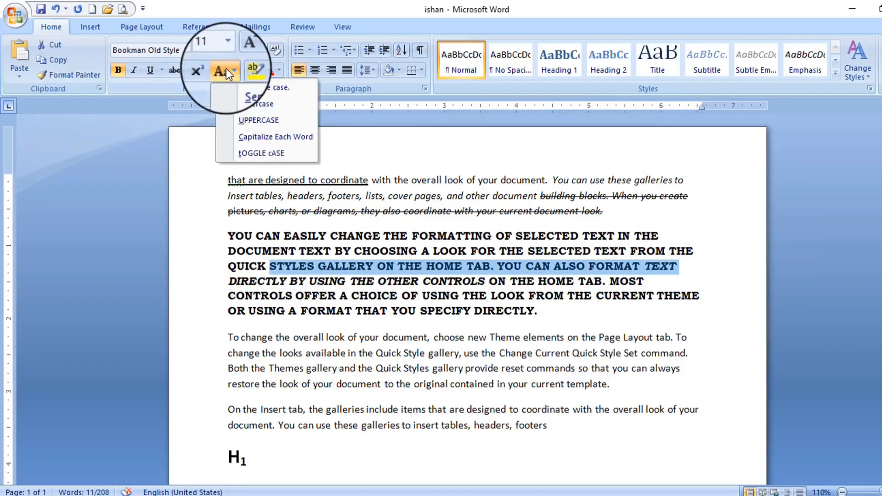
click(260, 104)
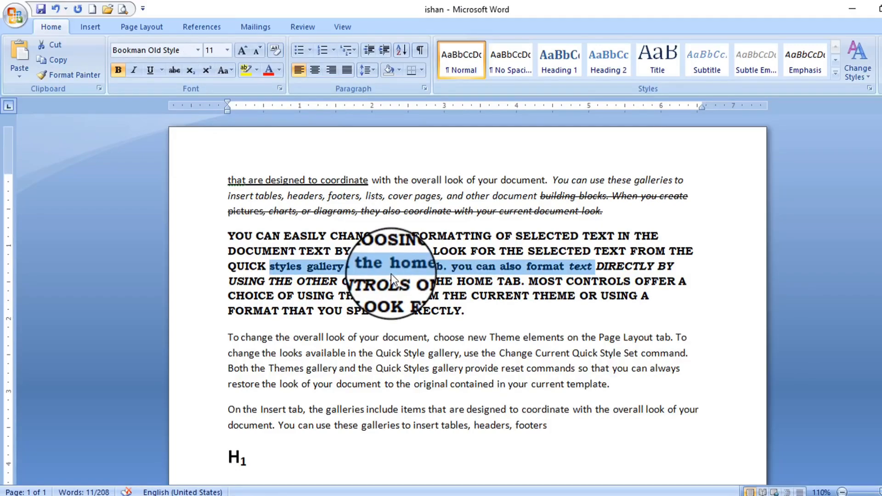
Put the sentences from 'Other' to the paragraph end in Capitalize Each Word
drag(488, 315, 308, 287)
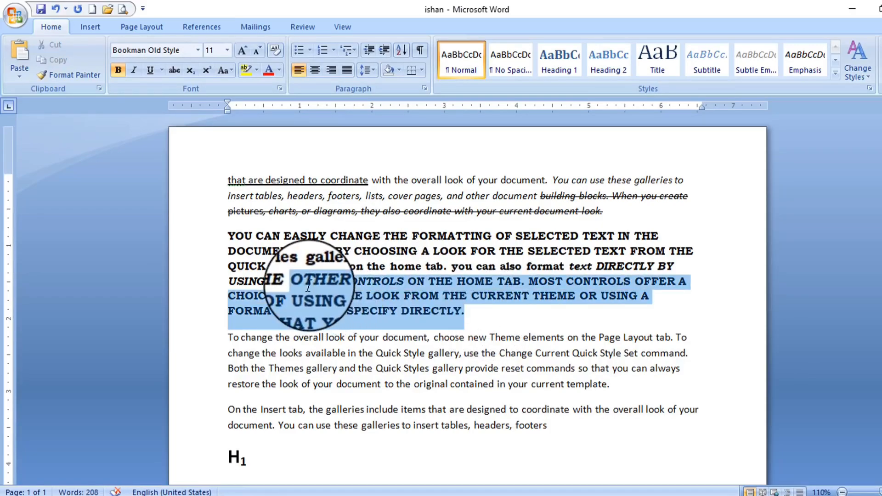
click(223, 70)
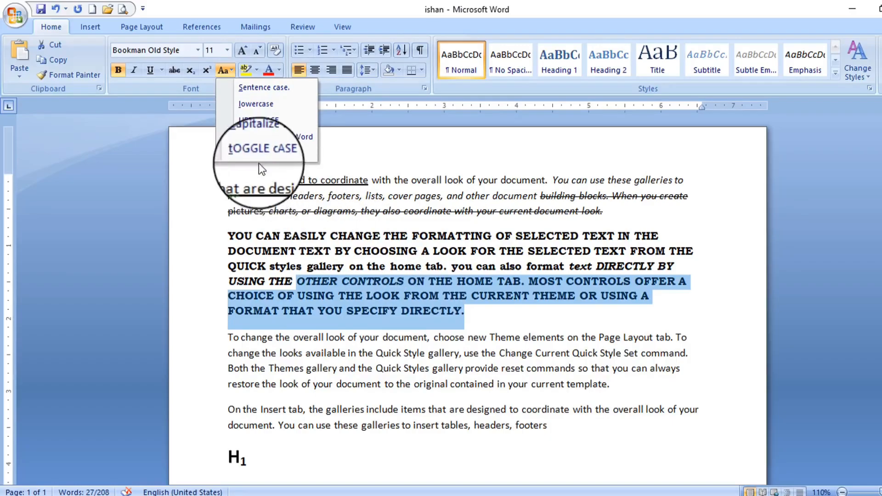
click(272, 139)
click(338, 277)
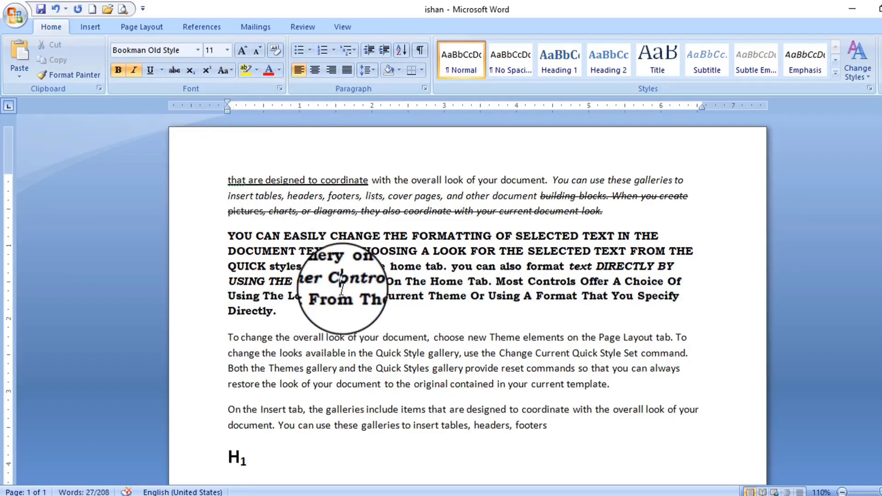
Reselect the paragraph from DOCUMENT to Directly and reopen Change Case, leaving it unchanged
double_click(309, 280)
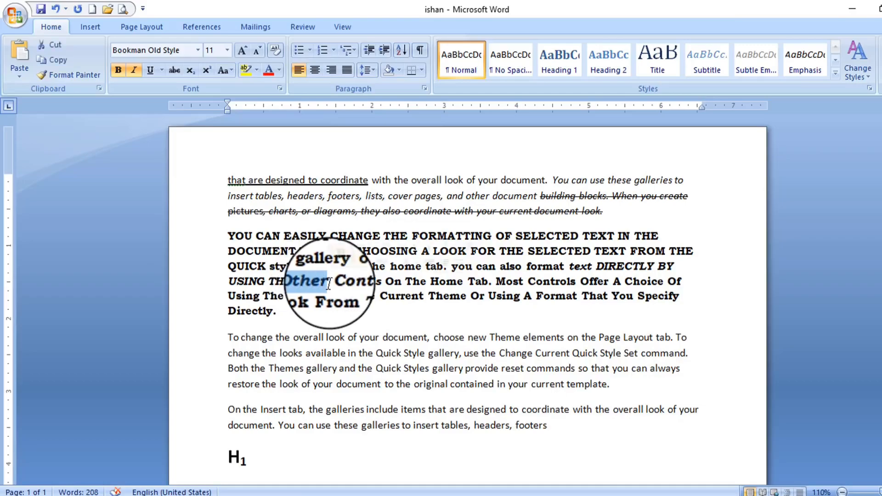
drag(334, 280, 375, 282)
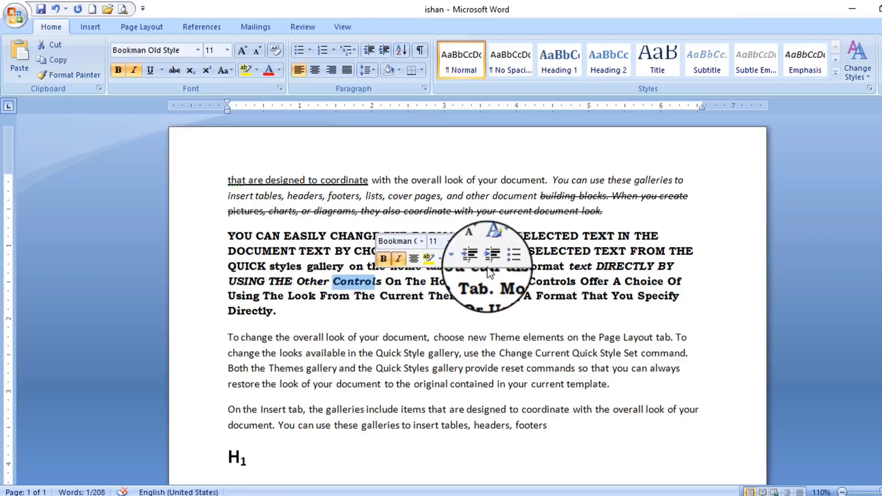
drag(278, 313, 216, 252)
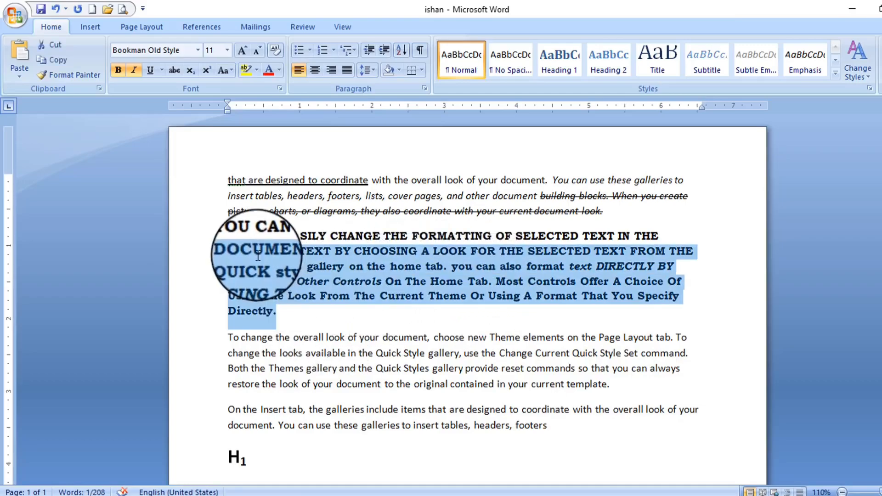
click(224, 70)
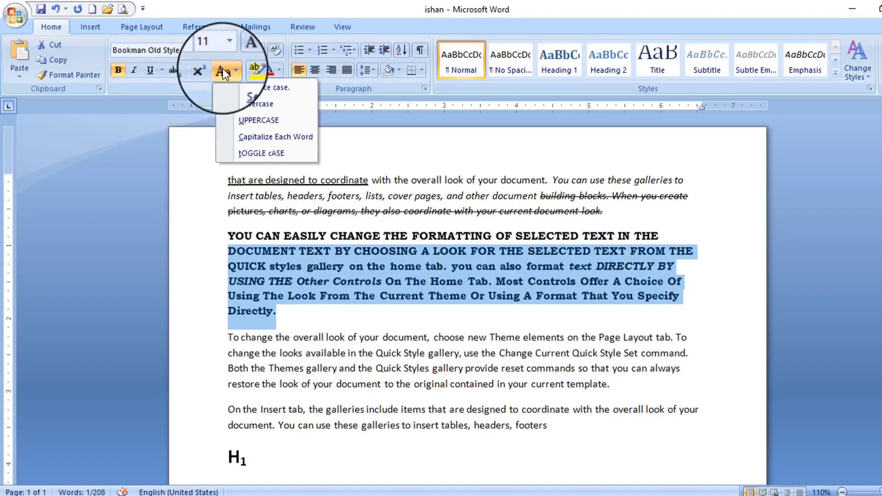
click(385, 217)
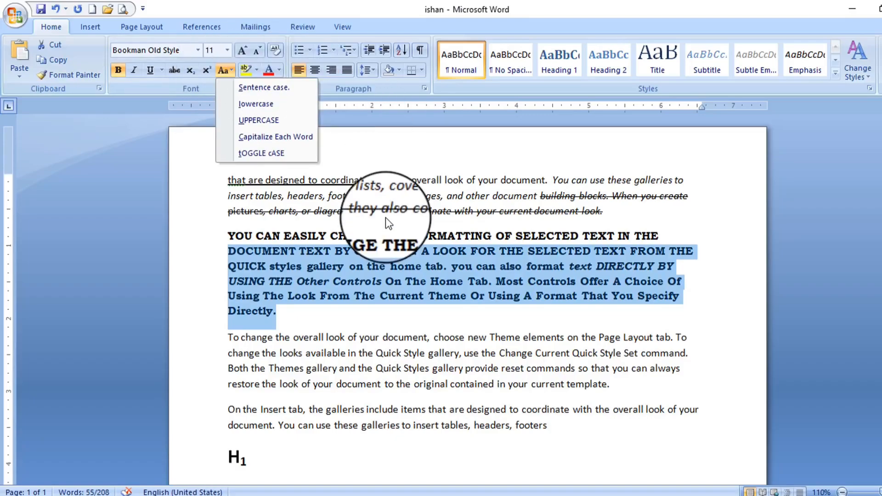
Highlight the selected capitals paragraph in yellow
click(257, 70)
click(247, 89)
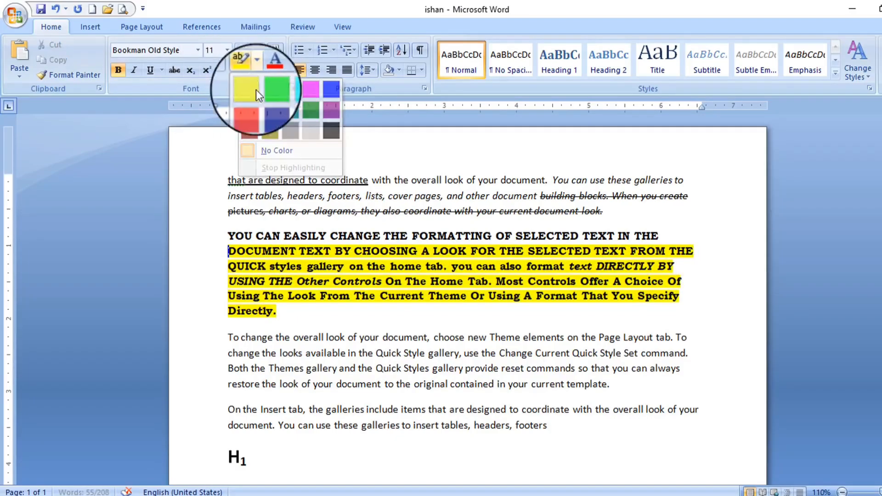
click(341, 291)
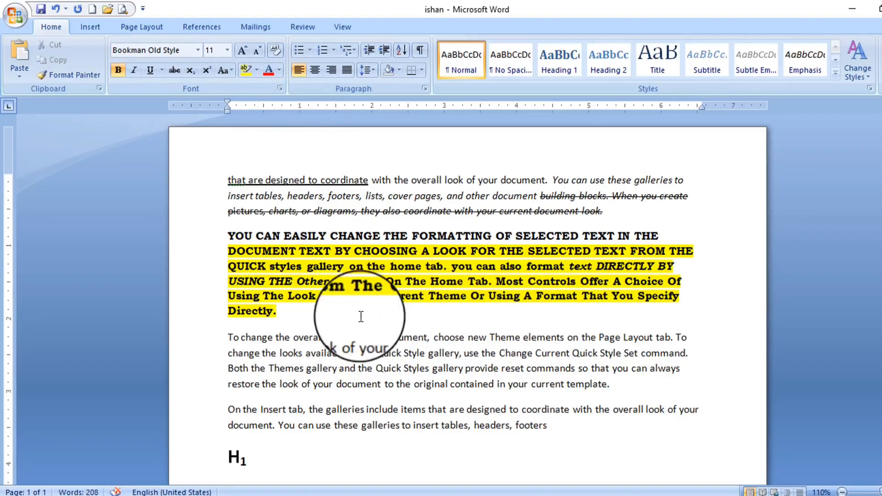
Highlight the first line of the 'To change' paragraph in grey
drag(227, 337, 597, 339)
click(258, 71)
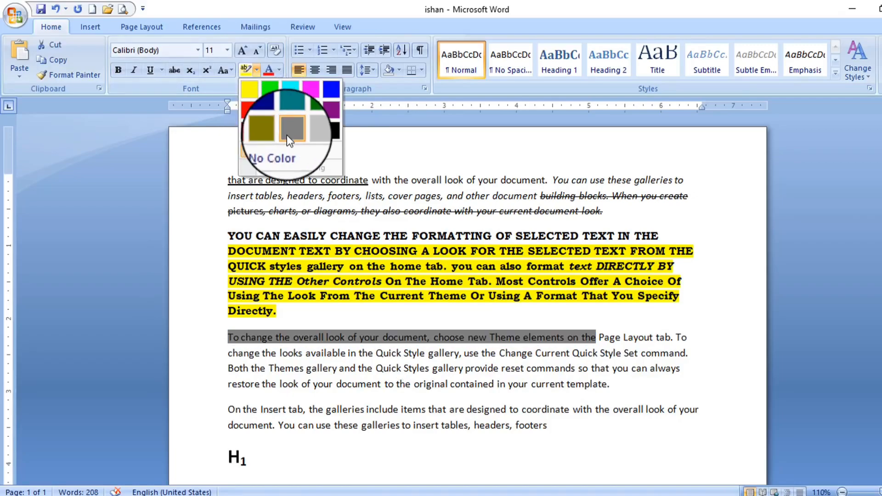
click(313, 132)
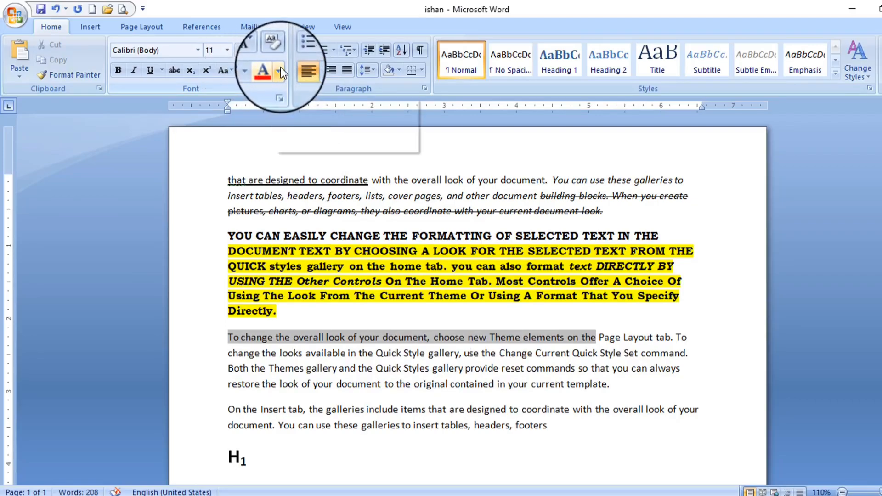
Colour the whole first paragraph red
drag(606, 211, 229, 177)
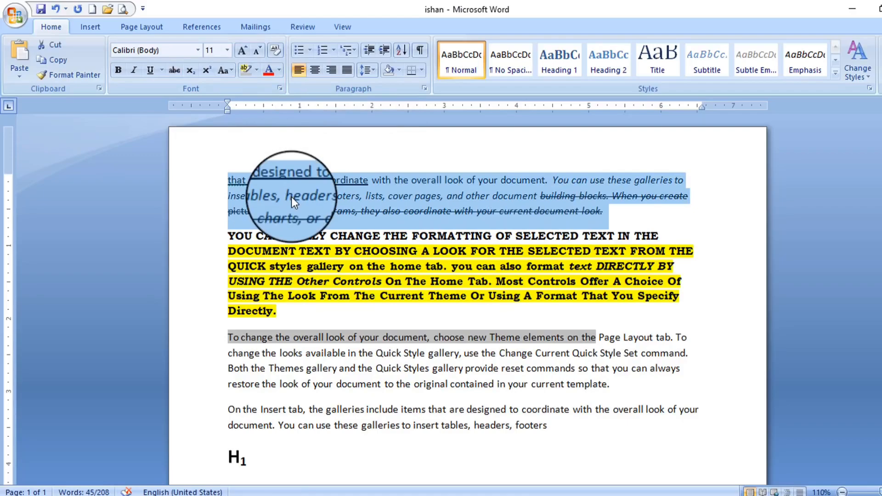
click(279, 70)
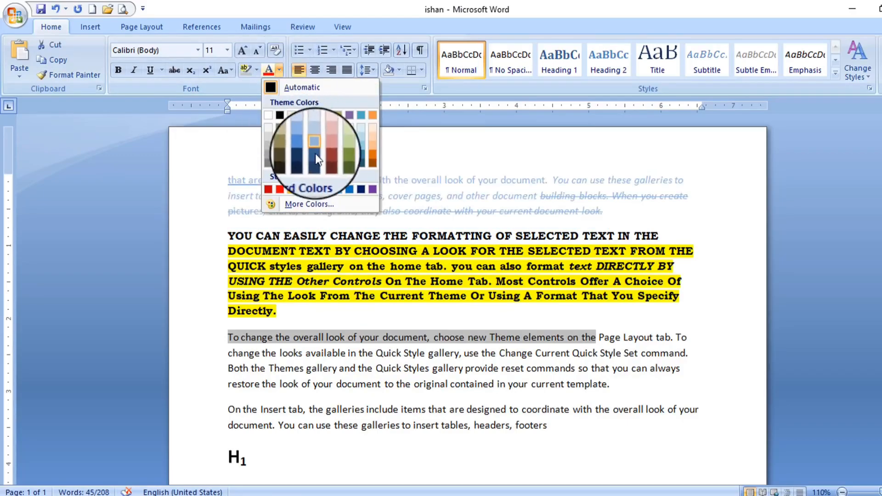
click(279, 188)
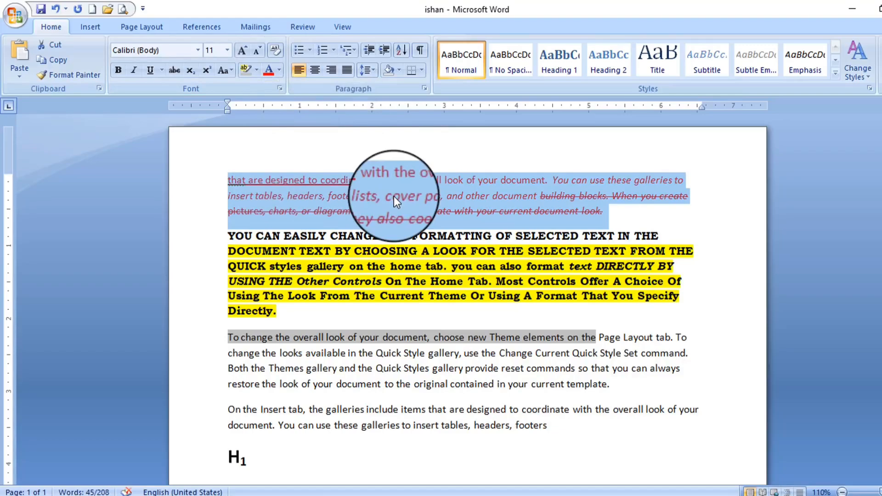
click(394, 197)
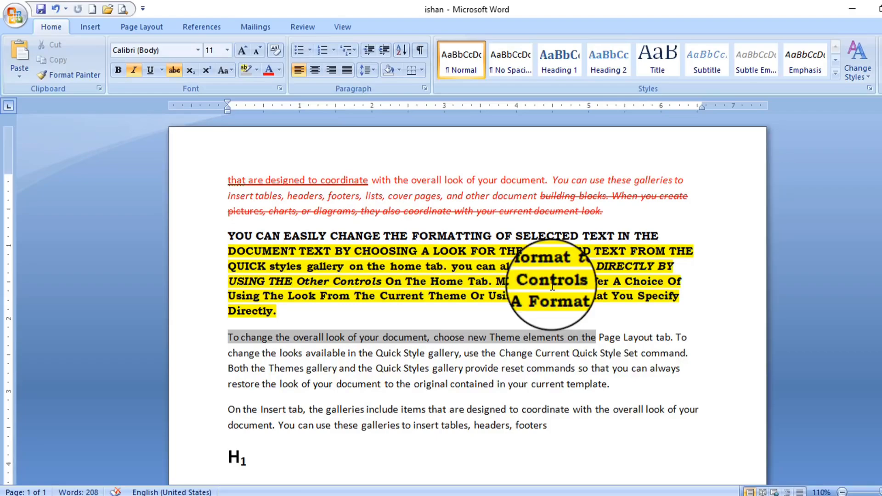
Clear all formatting from the top two paragraphs, leaving plain Calibri text
drag(597, 338, 229, 179)
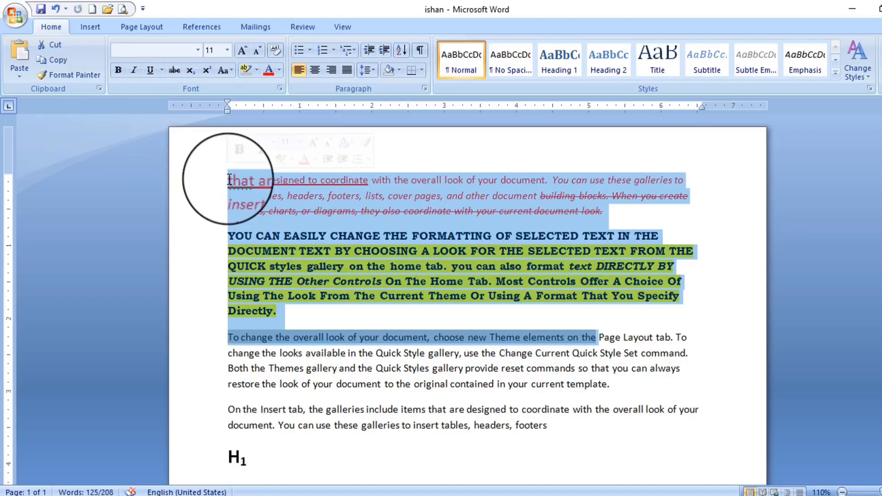
click(273, 51)
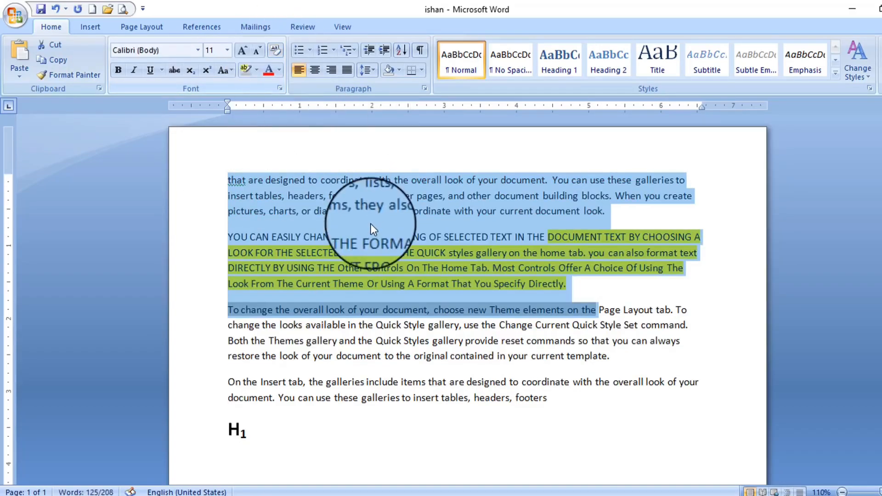
click(331, 181)
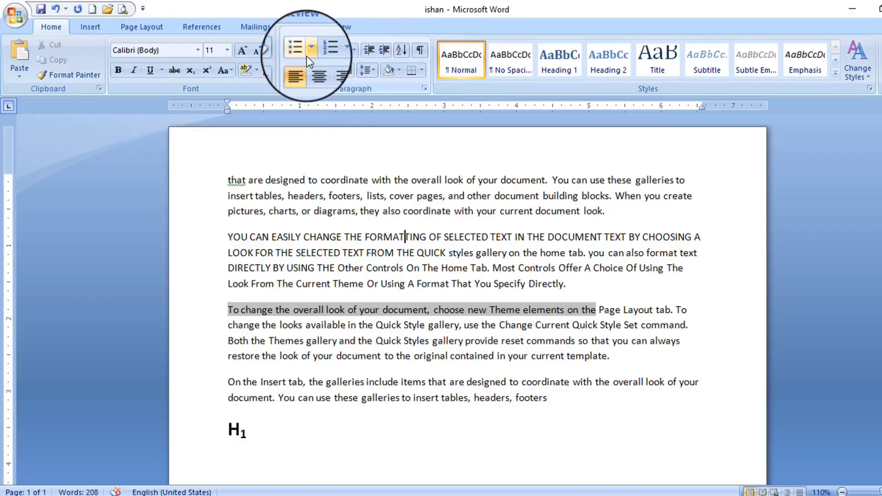
Bullet the Apple and Banana lines and continue adding list items
scroll(510, 384, down, 3)
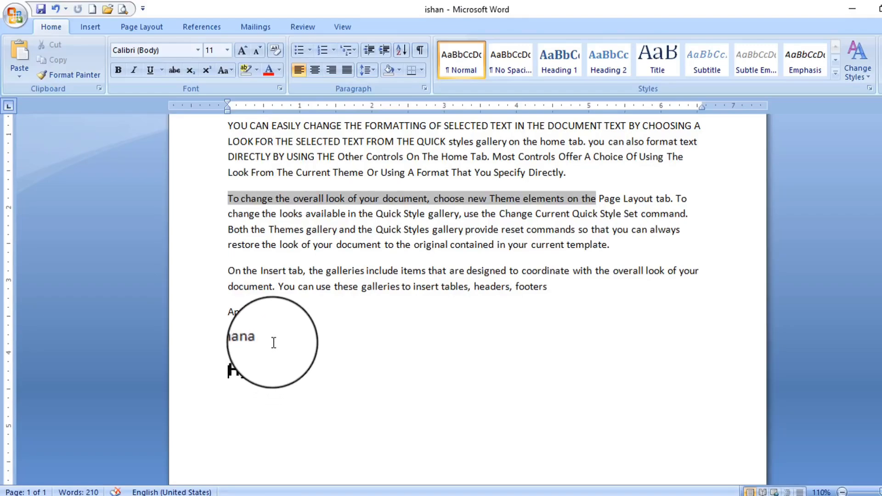
drag(273, 342, 234, 318)
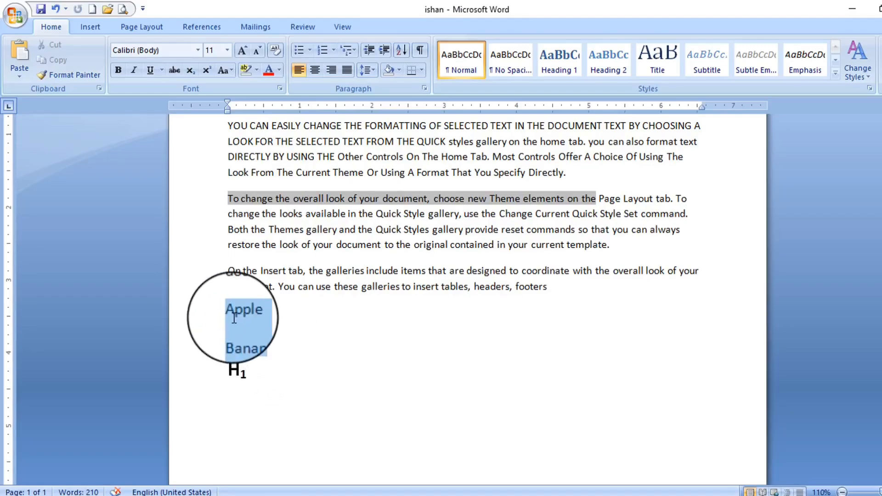
click(298, 49)
click(291, 319)
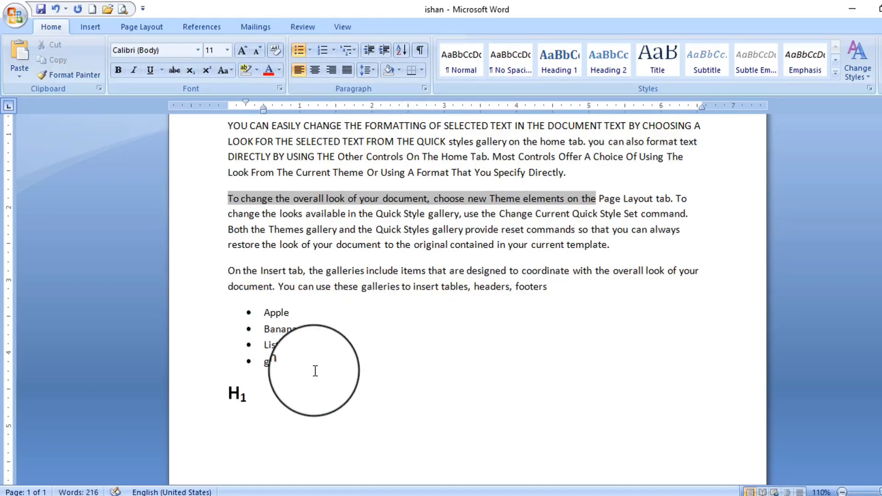
key(Return)
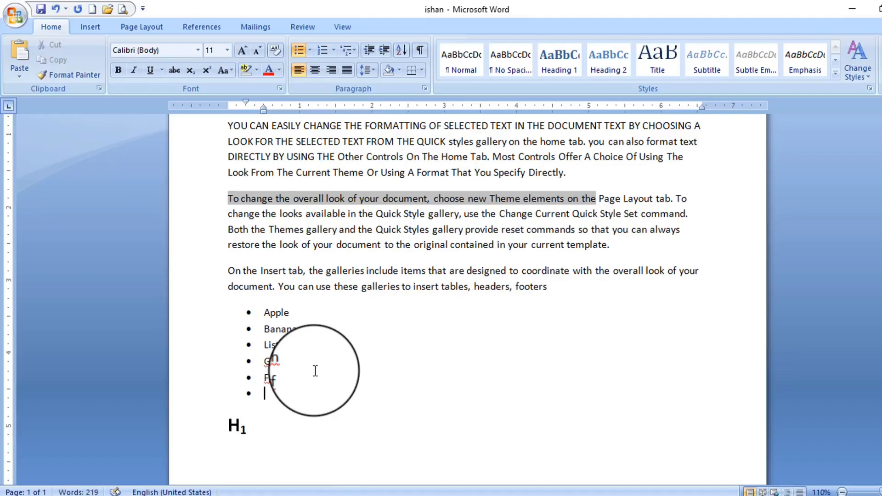
click(310, 49)
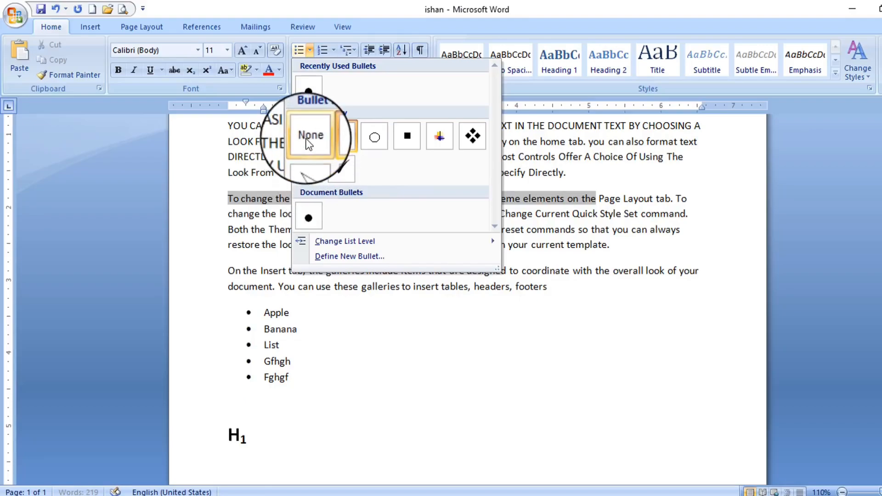
Replace the bullets on the five items with a lettered a.–e. list
drag(300, 393, 249, 315)
click(308, 50)
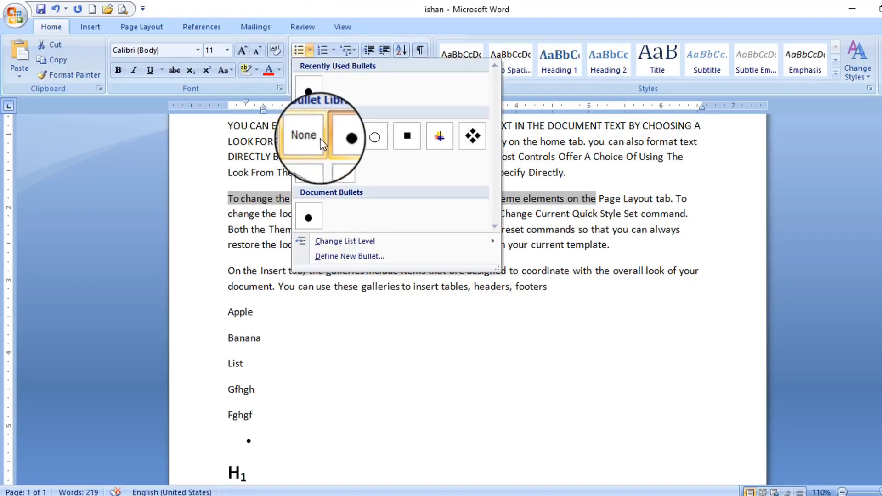
click(316, 139)
click(348, 49)
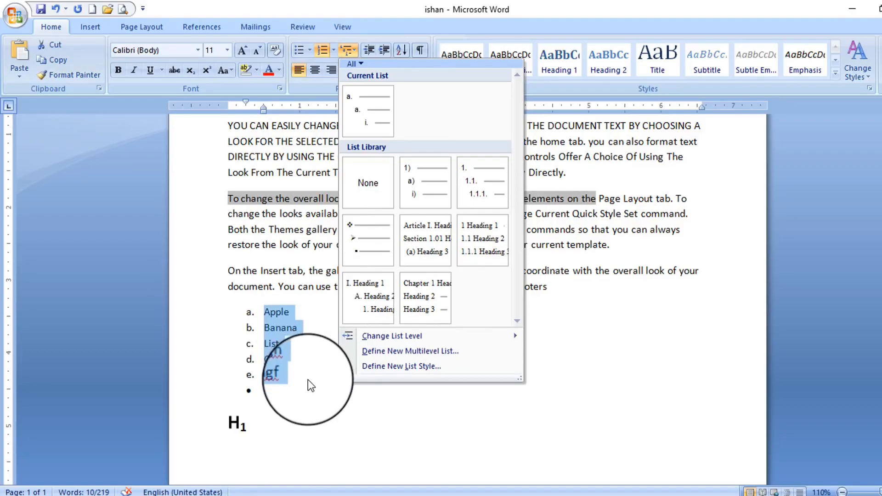
Apply a numbered multilevel list style to the fruit list
click(302, 336)
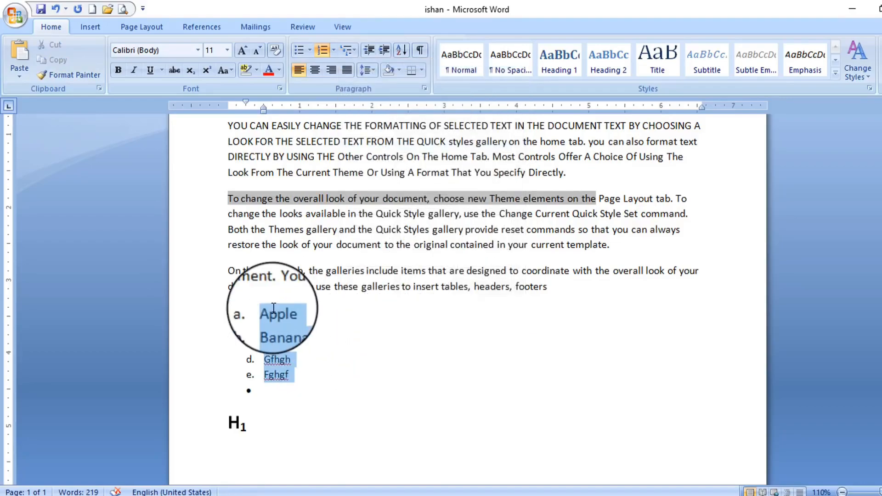
click(352, 51)
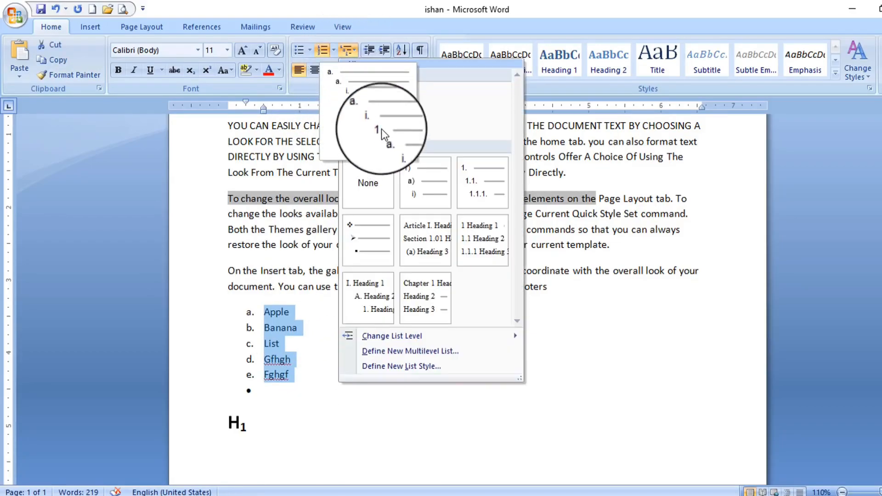
click(474, 179)
click(314, 317)
Add sub-item lines under Apple, including 'White Apple'
key(Return)
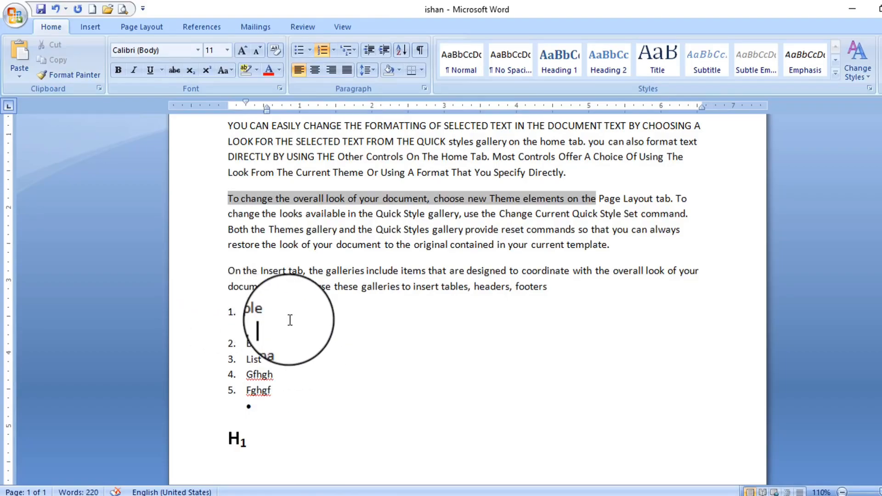
key(Return)
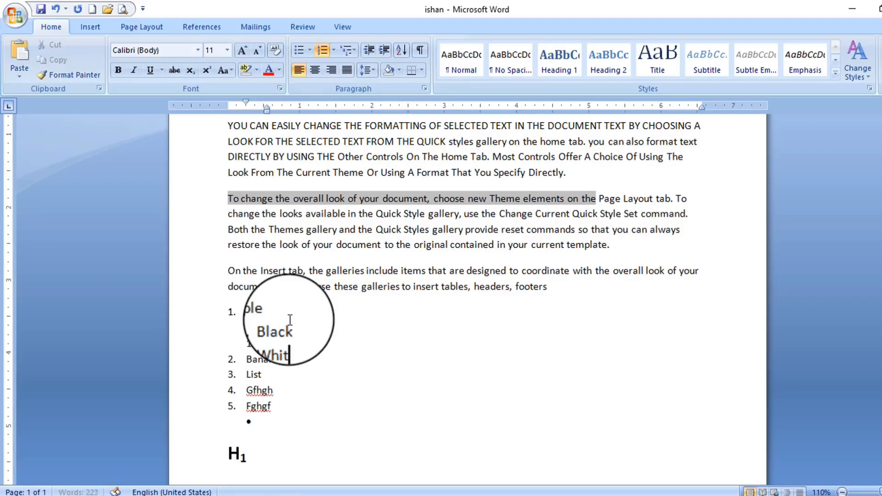
text(White Apple)
key(Return)
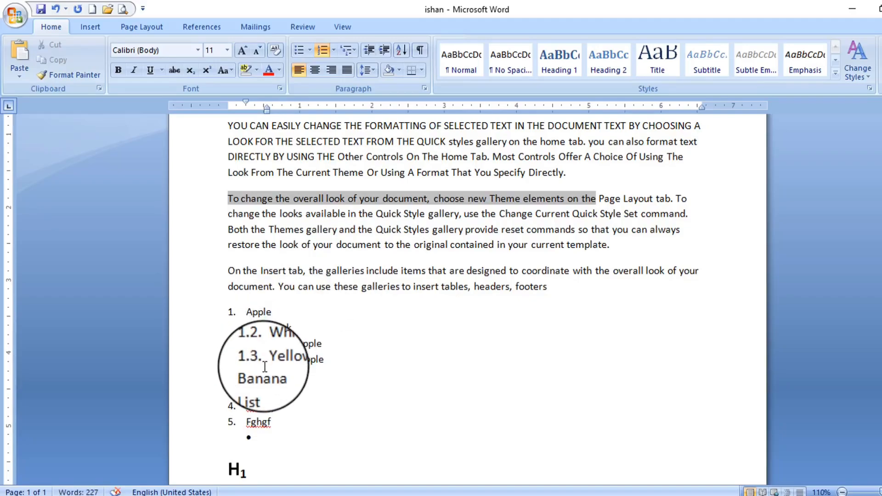
scroll(265, 366, down, 1)
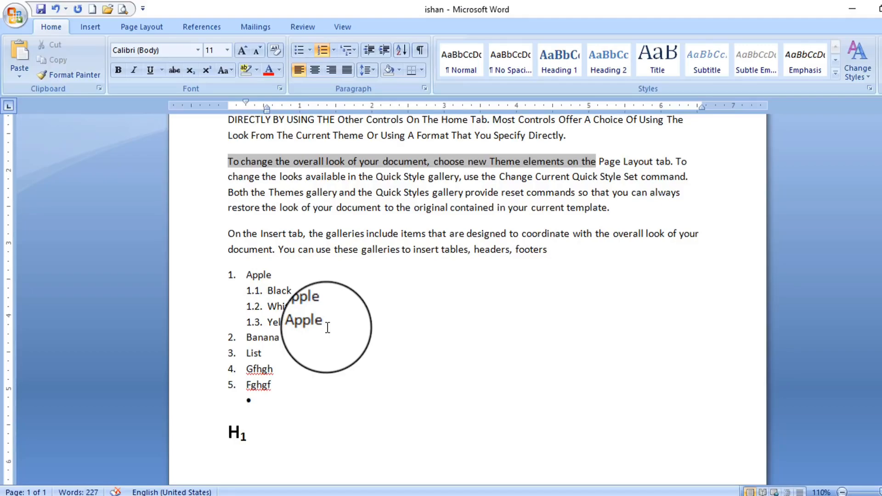
key(Return)
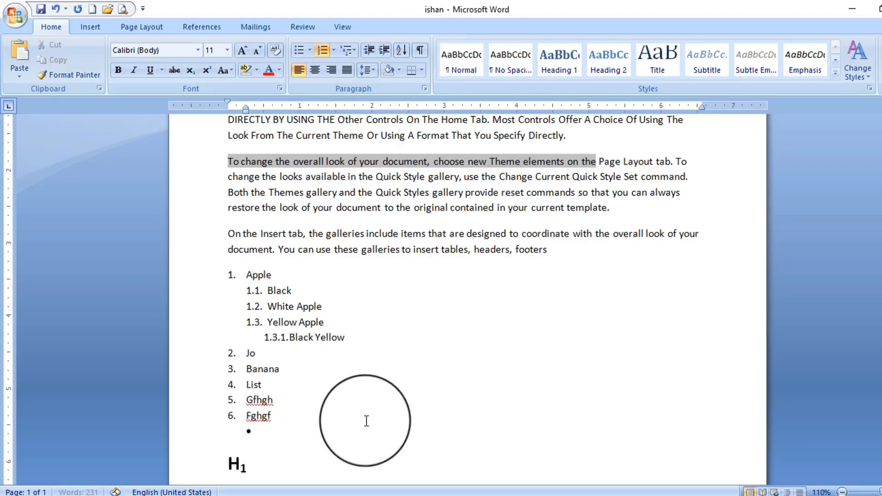
Put the caret on the empty list line and browse the multilevel list styles
click(367, 428)
scroll(361, 416, up, 2)
scroll(340, 386, down, 1)
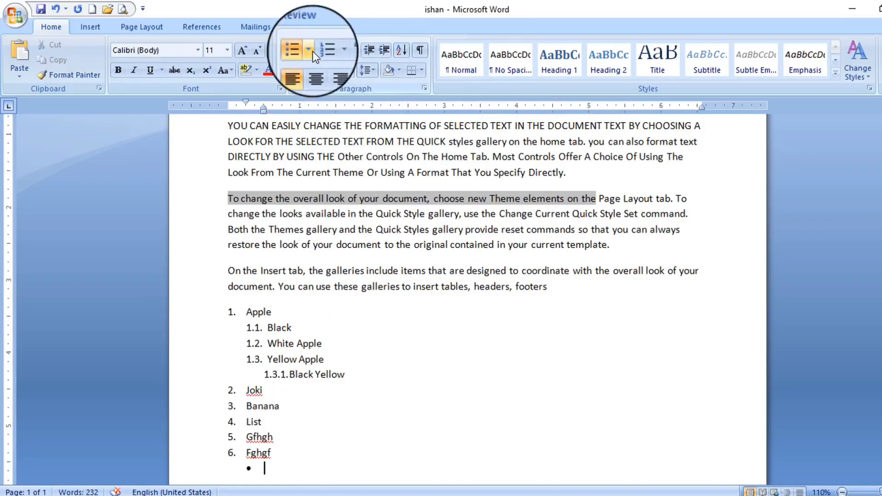
click(357, 49)
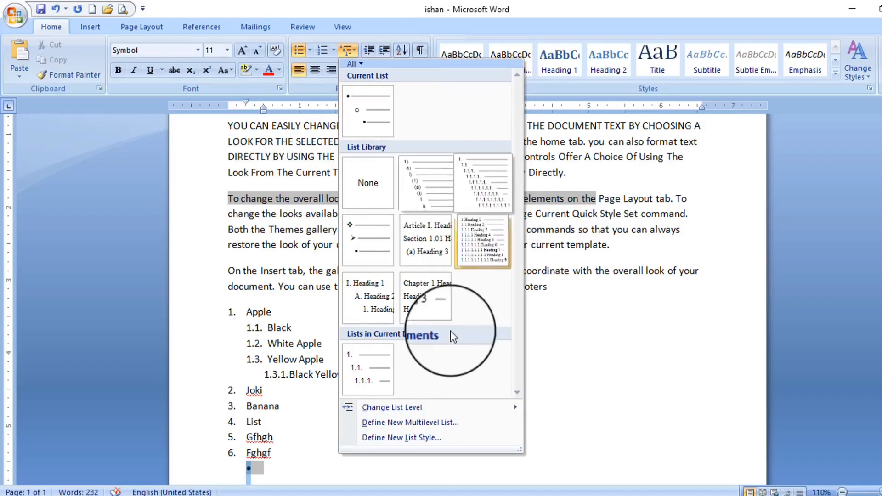
mouse_move(432, 232)
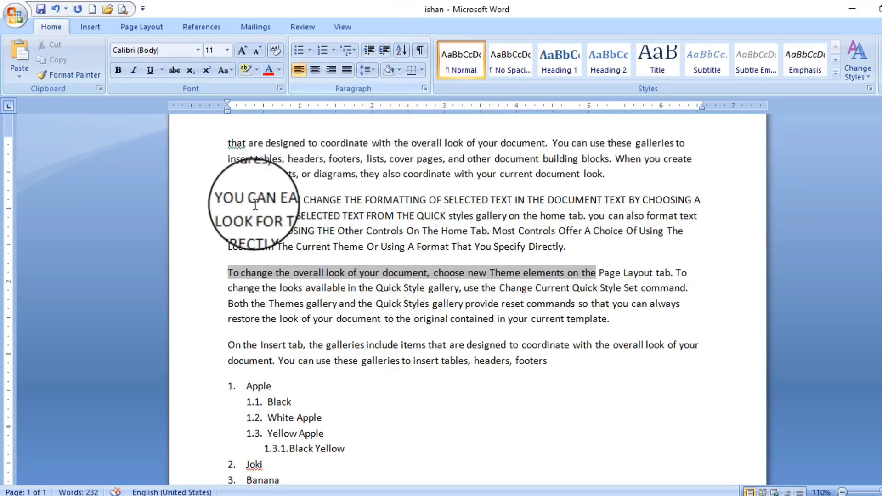
click(228, 200)
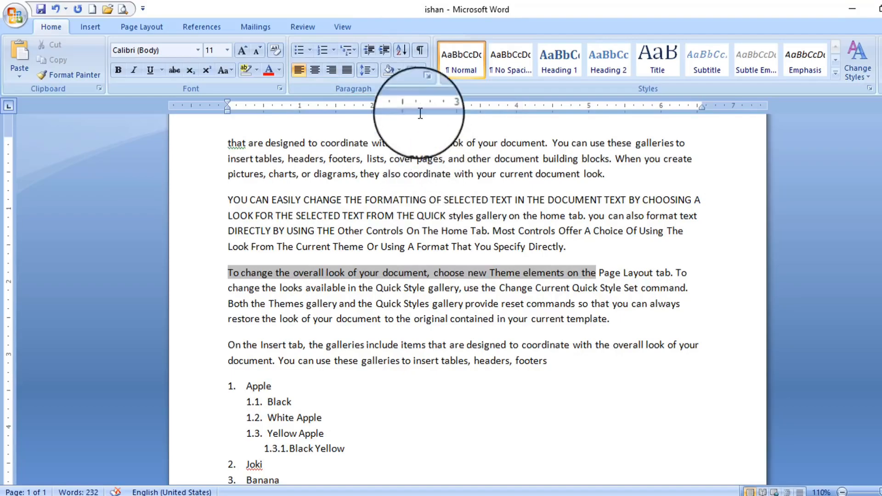
click(384, 50)
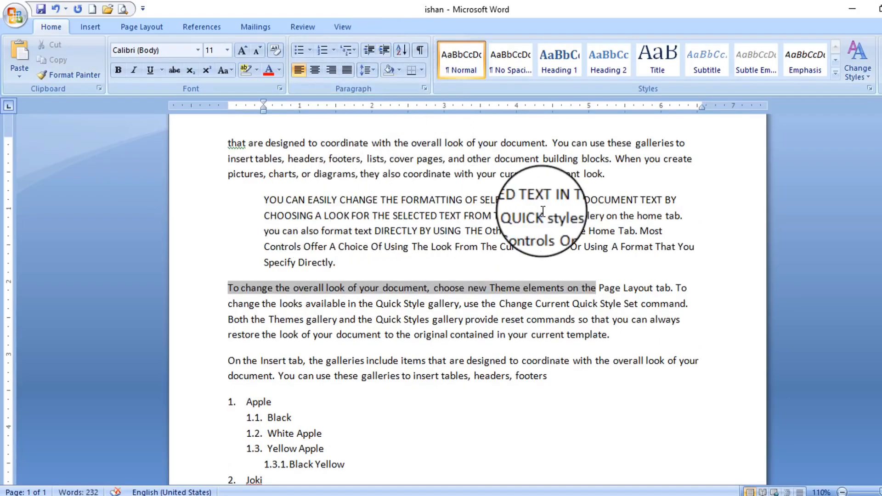
click(369, 53)
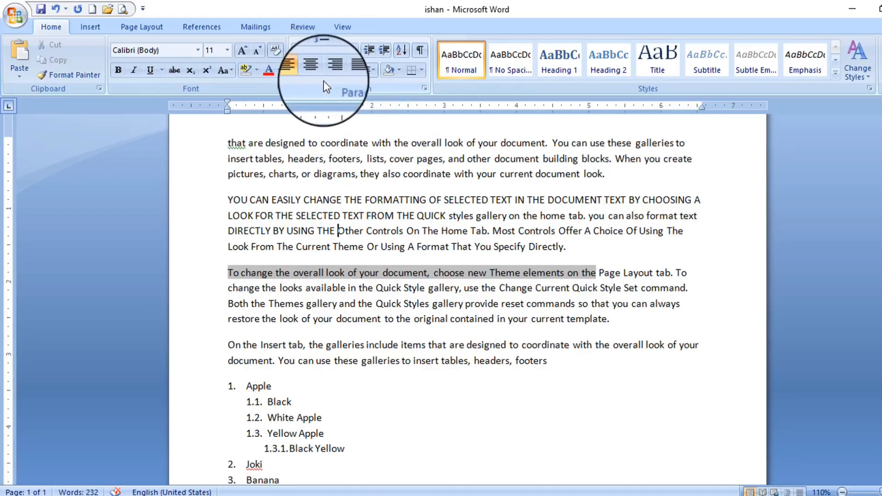
Try center, right and justified alignment on the first two paragraphs, then left-align
drag(228, 144, 580, 247)
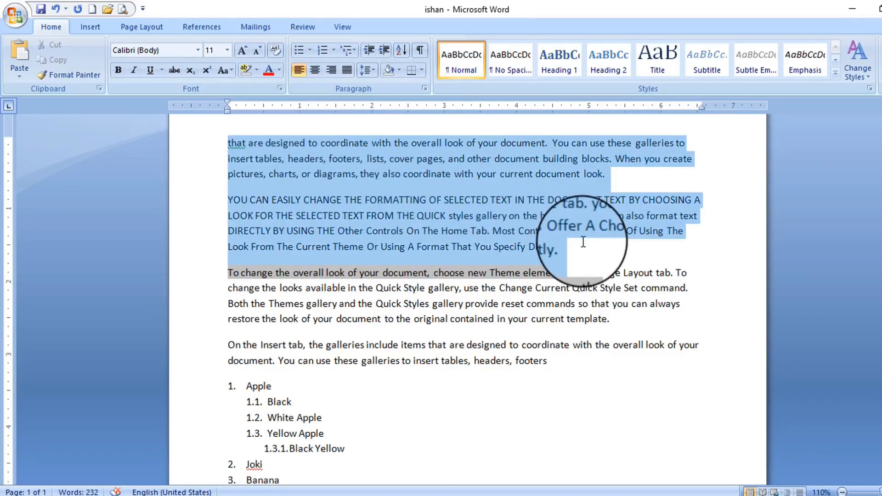
click(313, 72)
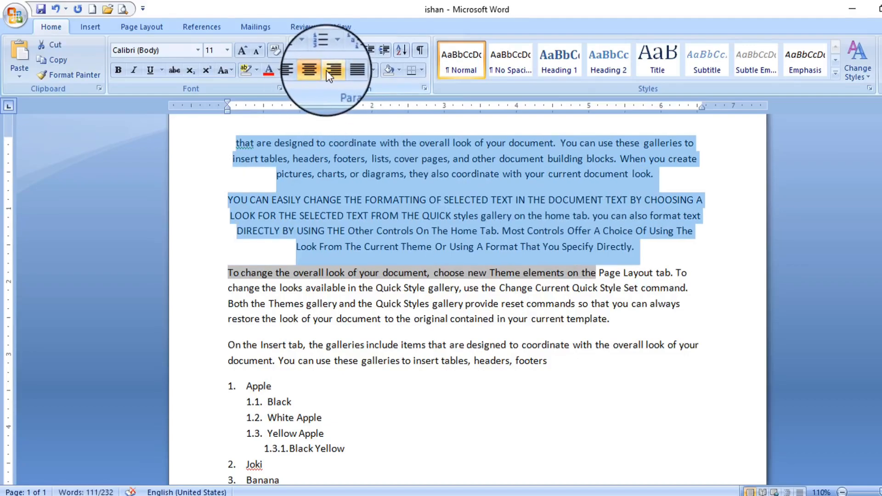
click(330, 70)
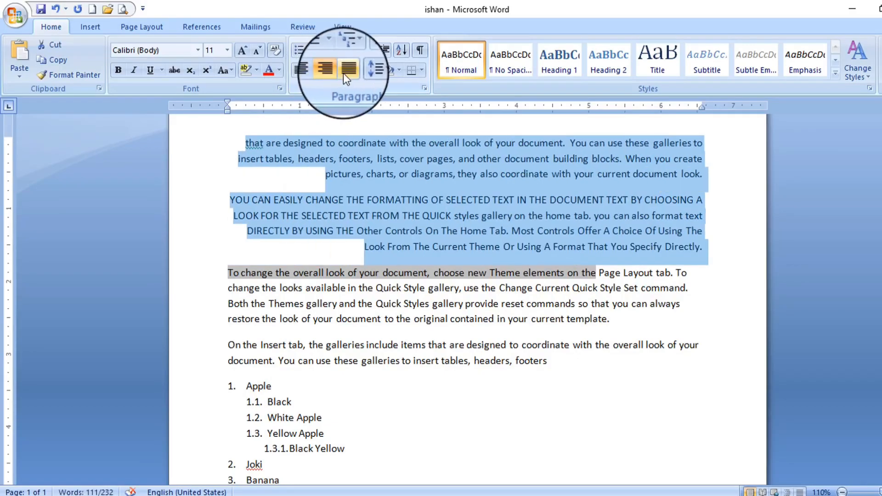
click(347, 71)
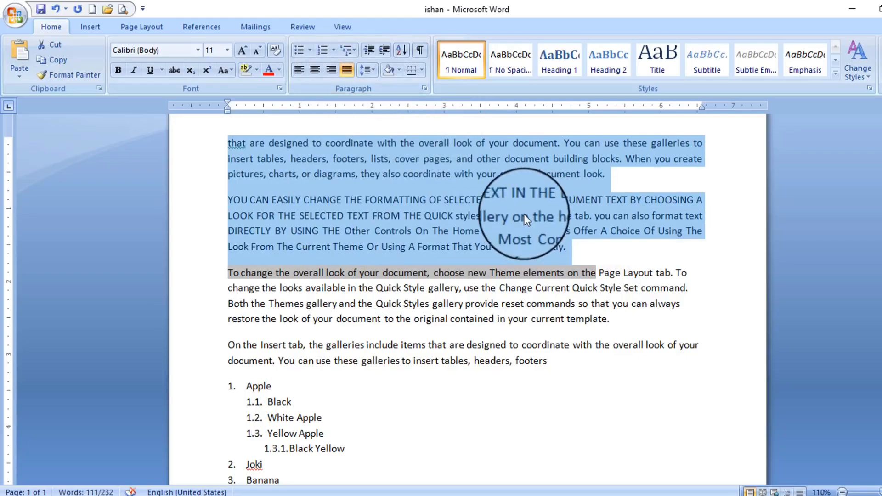
click(250, 151)
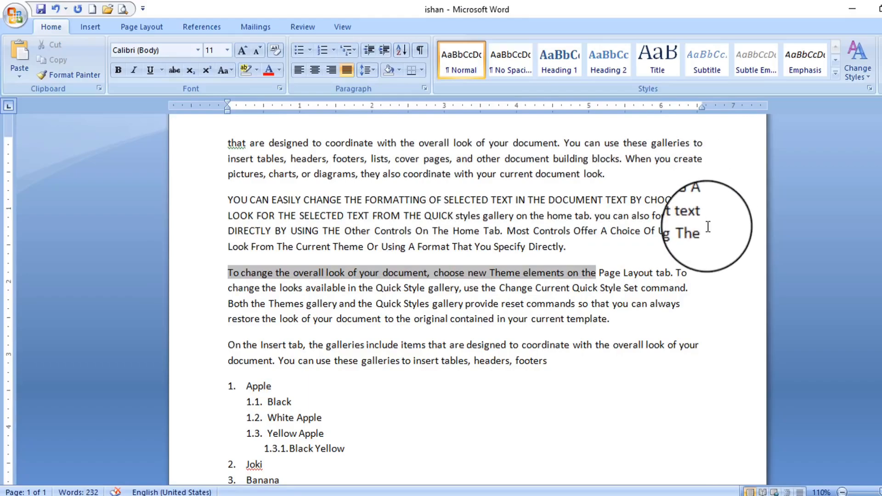
key(ctrl+l)
click(366, 72)
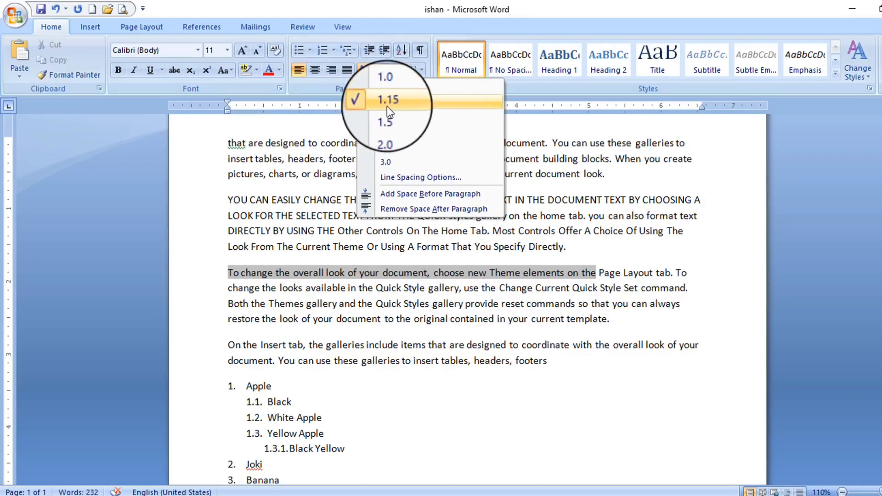
click(331, 167)
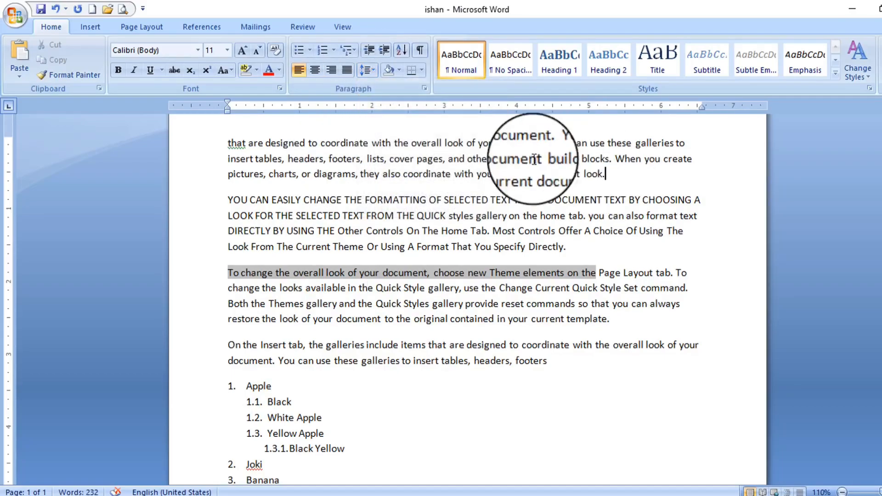
Set the first paragraph to 2.0 line spacing, then back to 1.0
triple_click(505, 159)
click(368, 68)
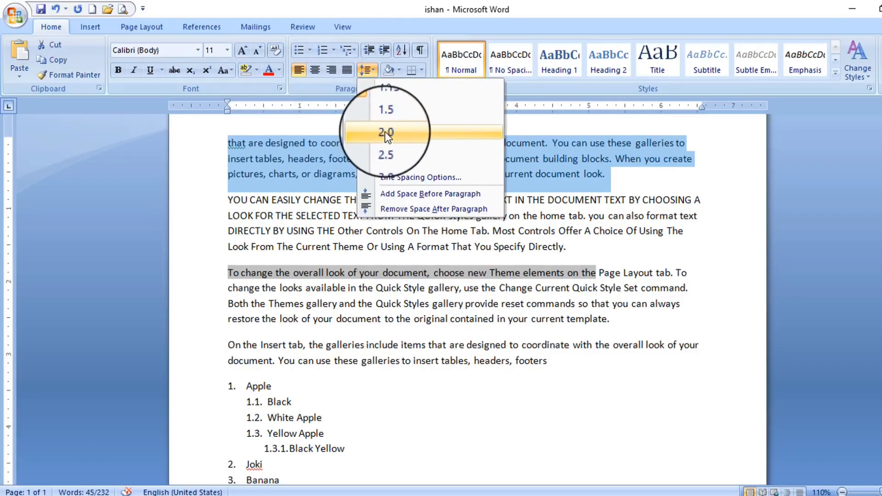
click(385, 132)
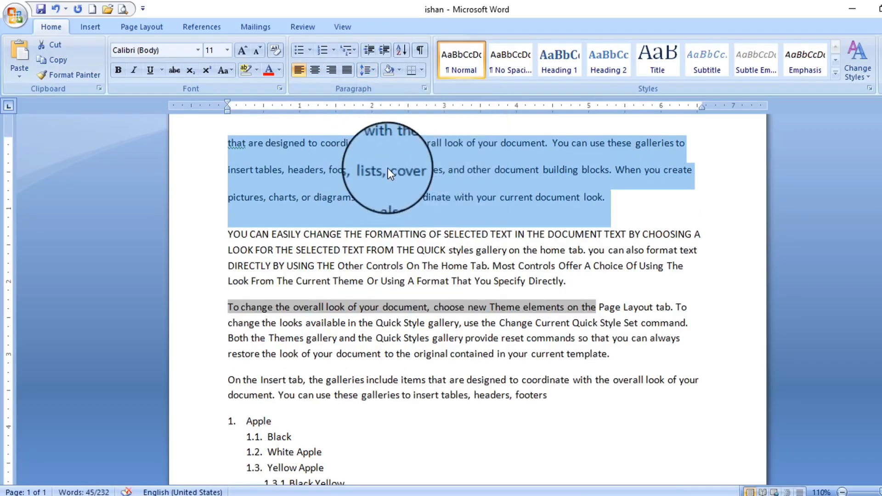
click(457, 160)
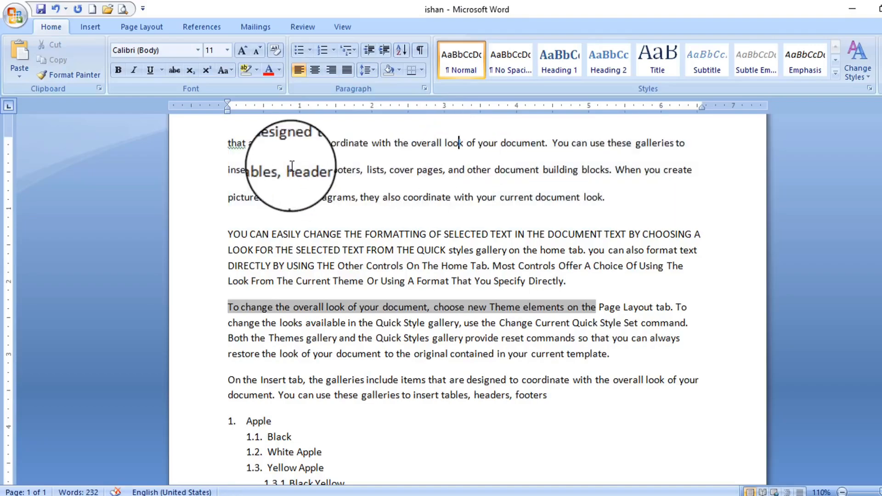
drag(627, 195, 244, 144)
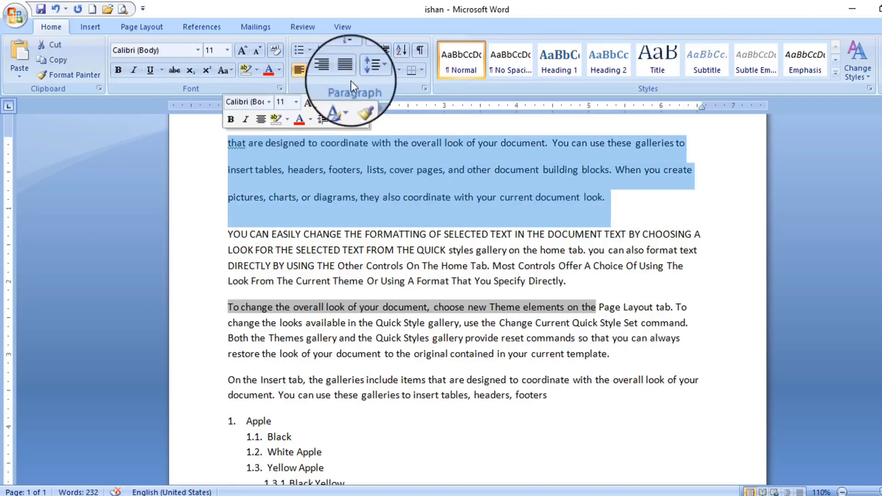
click(367, 71)
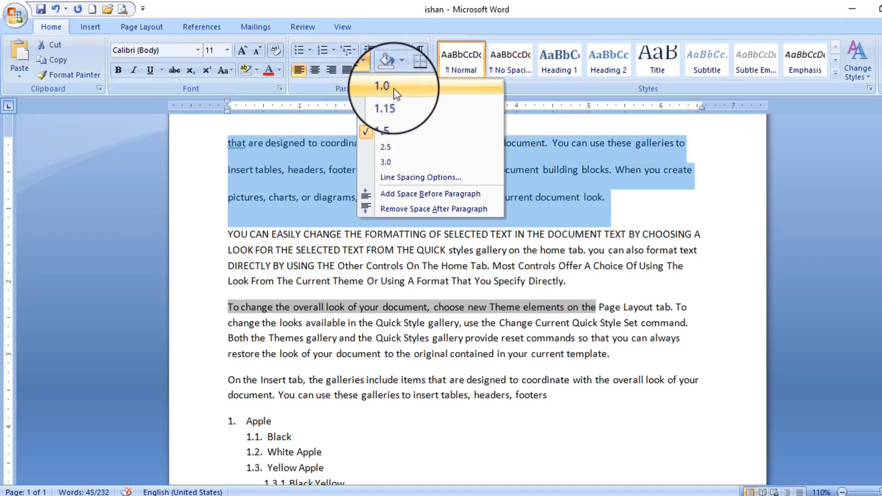
click(394, 88)
click(329, 157)
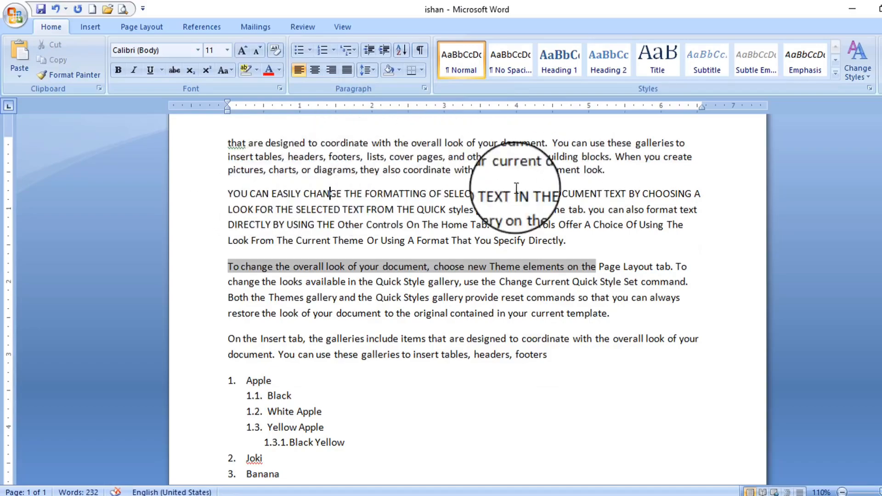
Remove the space after the first paragraph
click(611, 173)
click(367, 71)
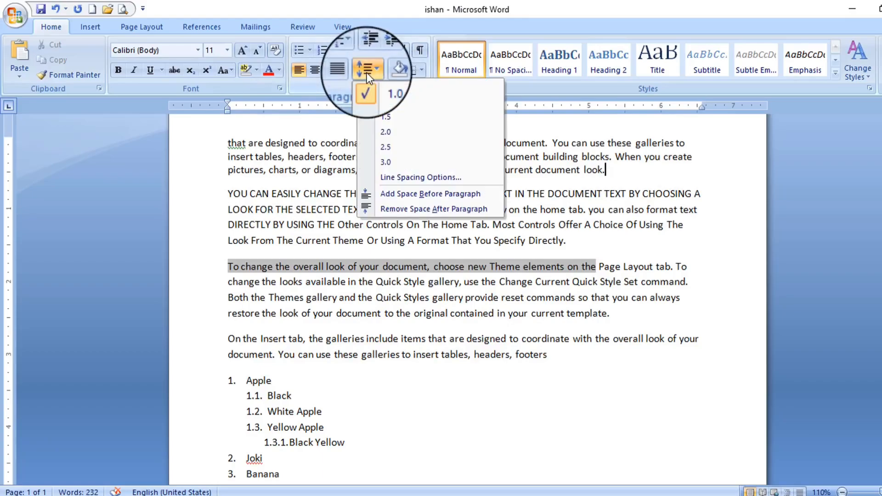
click(426, 211)
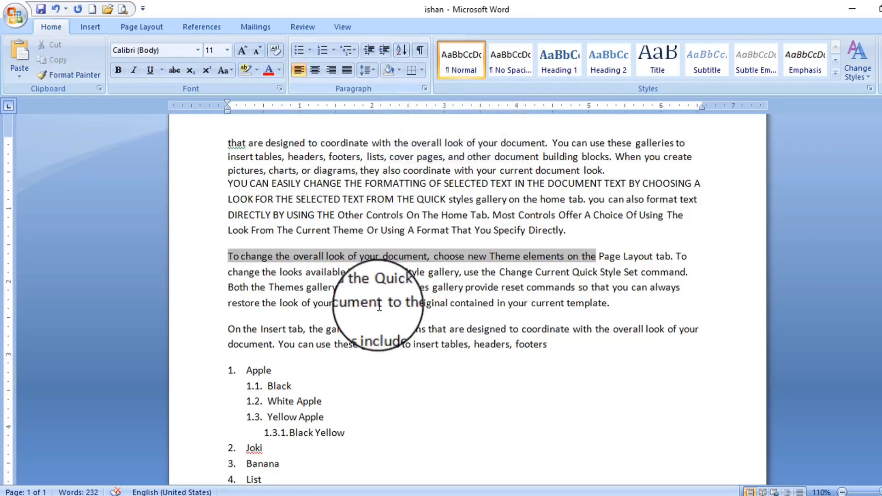
Shade the 'To change the overall look' paragraph dark blue
double_click(221, 261)
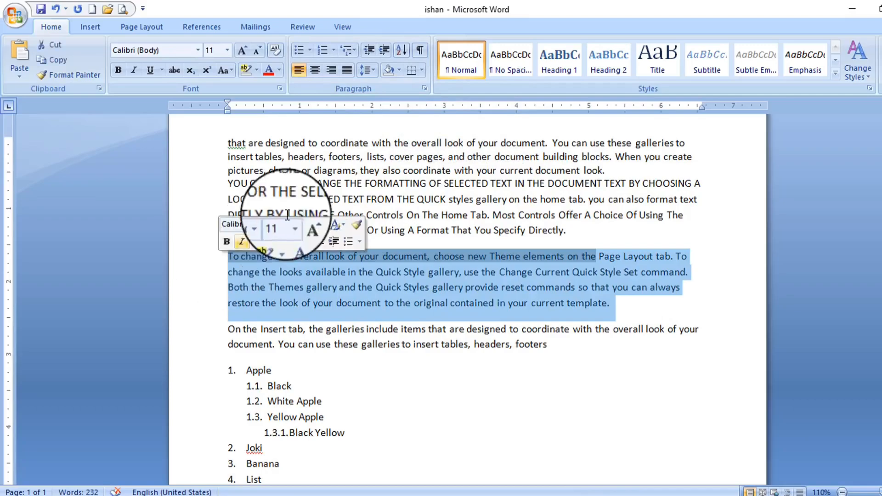
click(398, 70)
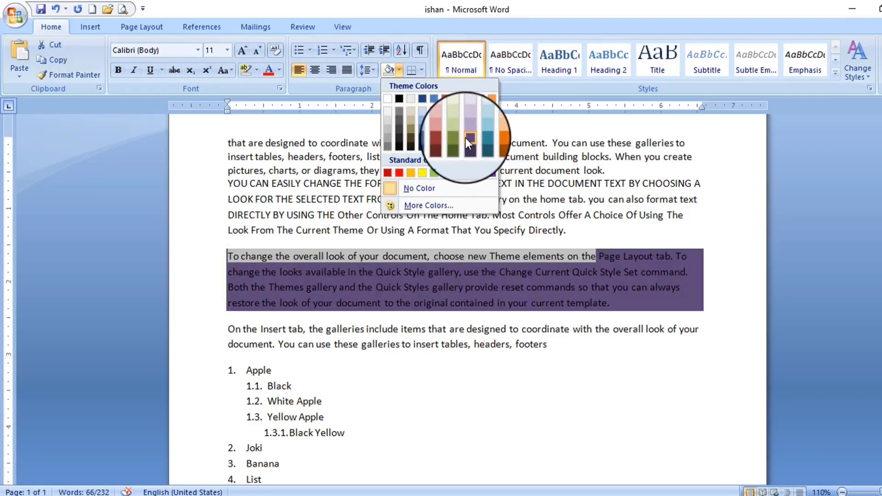
click(423, 138)
click(422, 70)
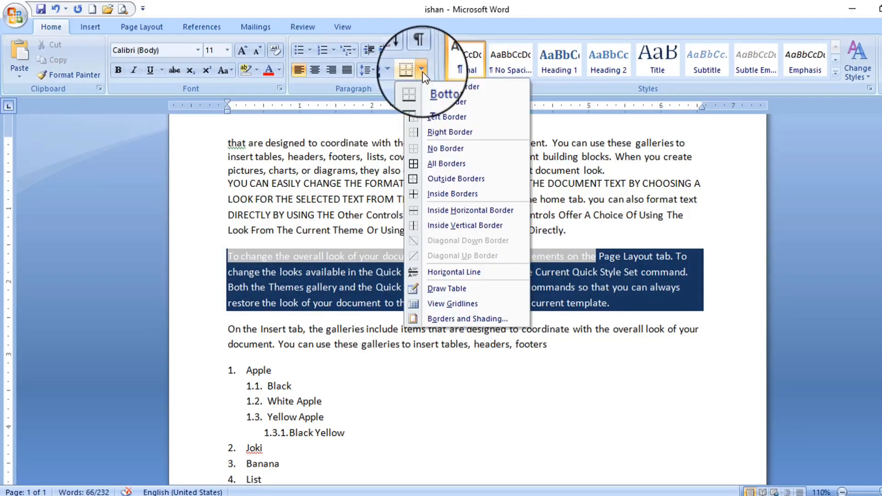
click(299, 257)
Apply Outside Borders to the selected paragraphs and list items
scroll(257, 207, down, 3)
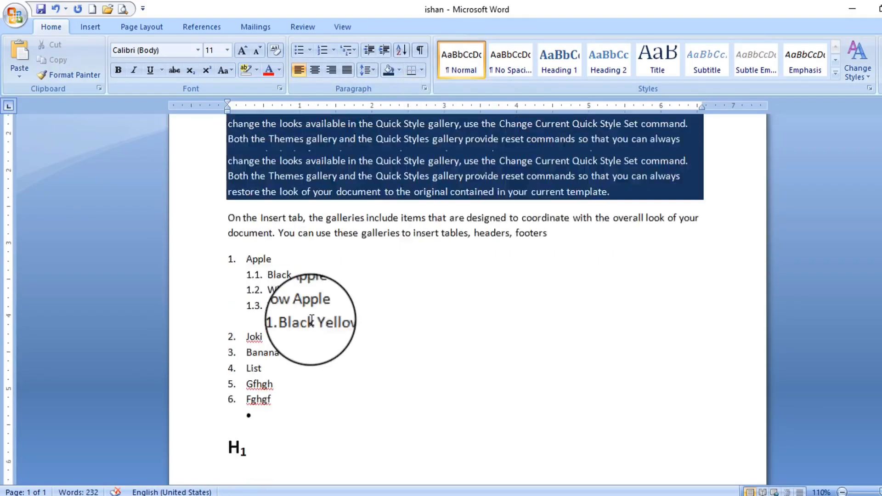
scroll(312, 321, up, 4)
drag(222, 170, 557, 414)
scroll(550, 373, down, 5)
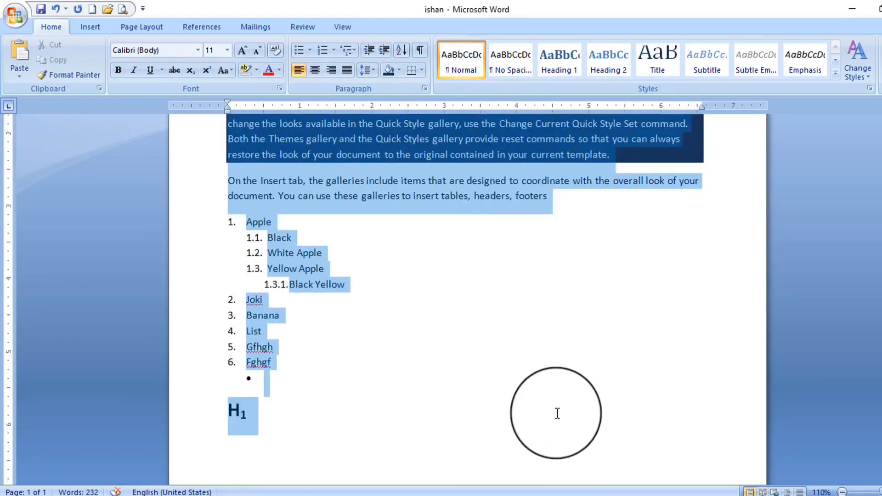
click(422, 70)
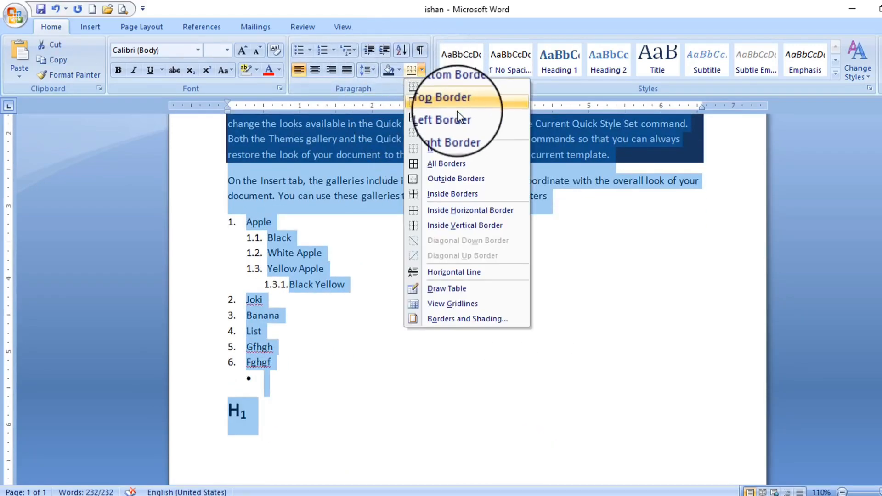
click(454, 180)
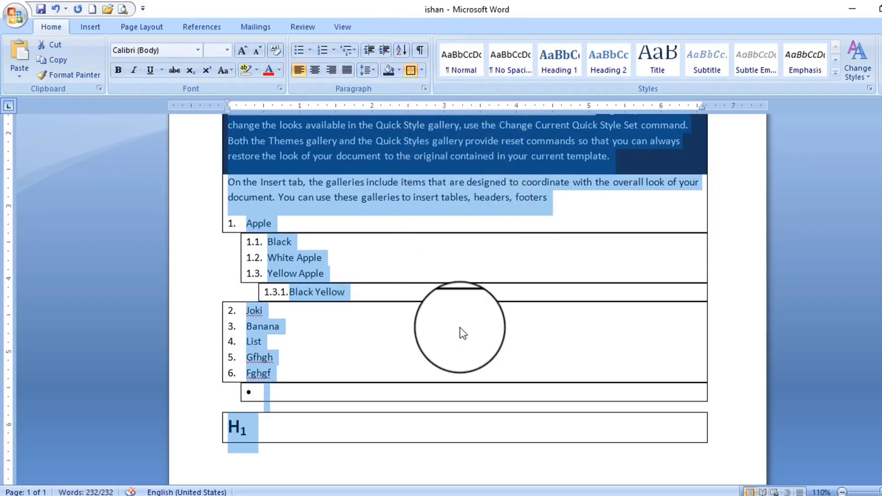
scroll(459, 327, up, 4)
click(398, 267)
scroll(603, 301, down, 5)
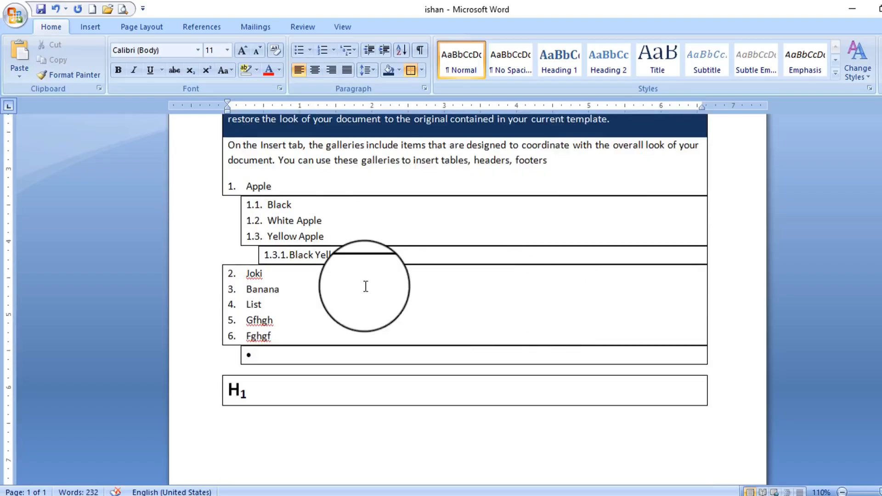
scroll(350, 287, up, 5)
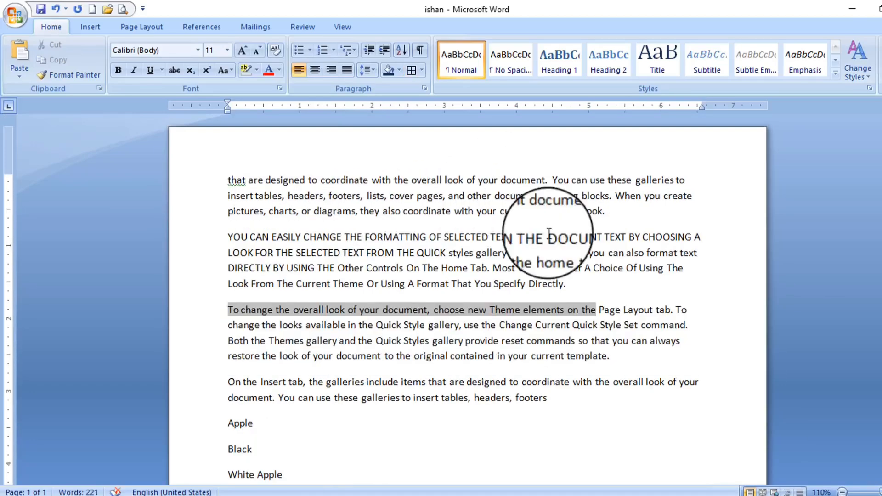
Apply the Intense Reference quick style to the first four paragraphs, through the one ending 'footers'
scroll(350, 301, down, 2)
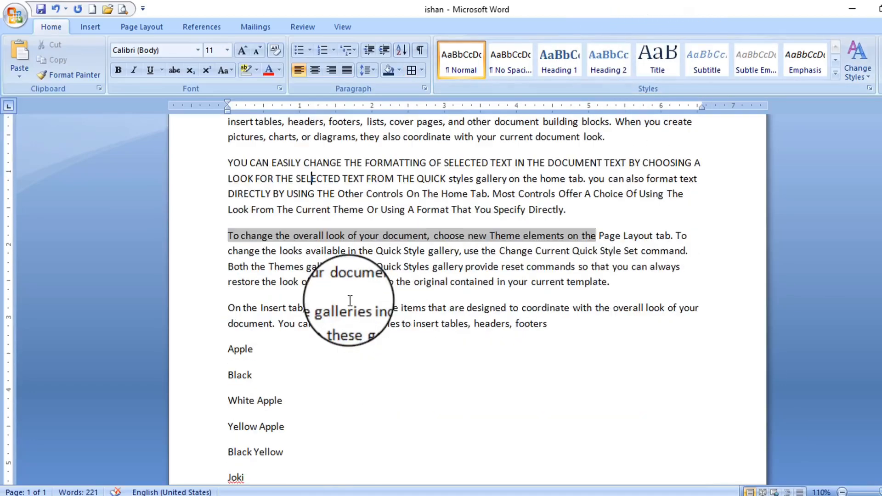
scroll(329, 344, down, 2)
scroll(329, 345, up, 4)
triple_click(228, 177)
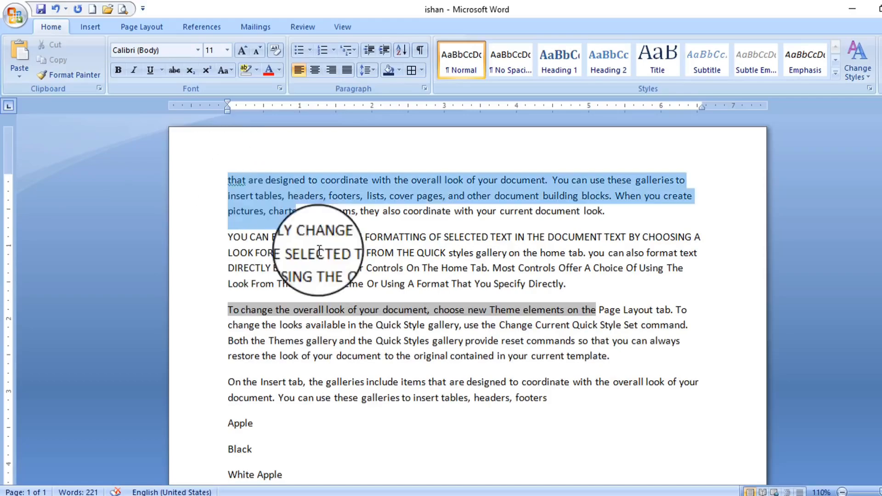
drag(319, 251, 593, 368)
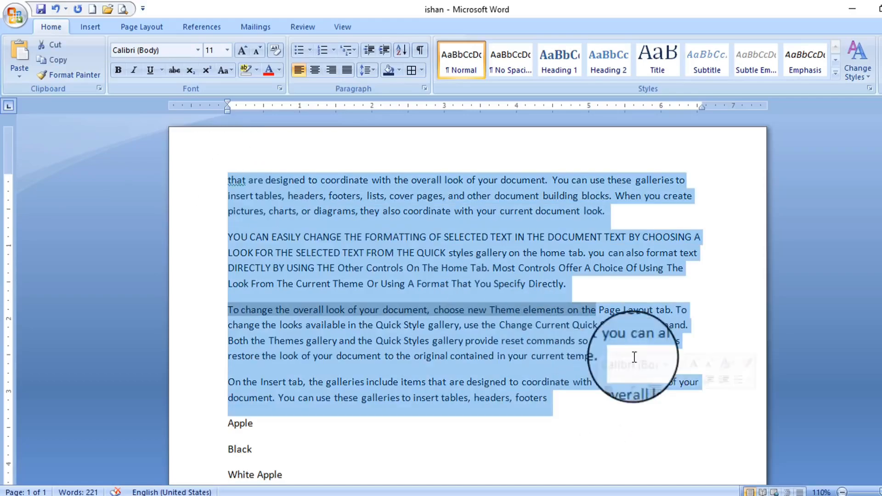
click(838, 76)
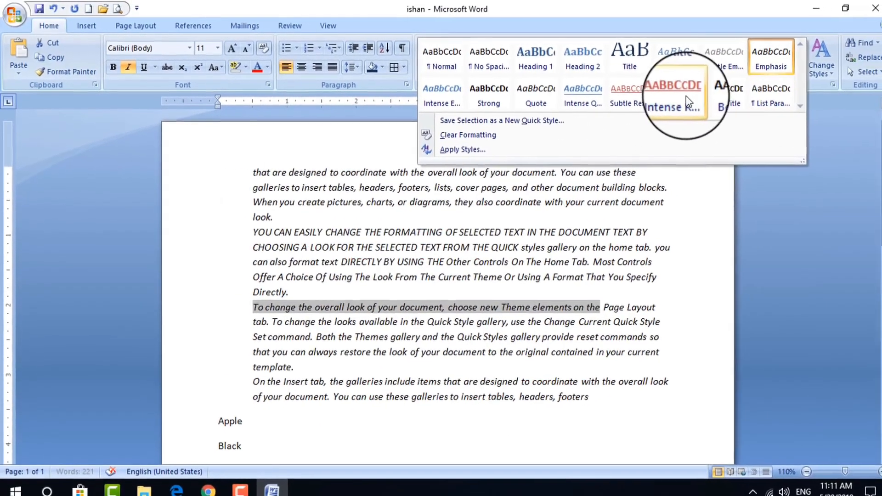
click(704, 99)
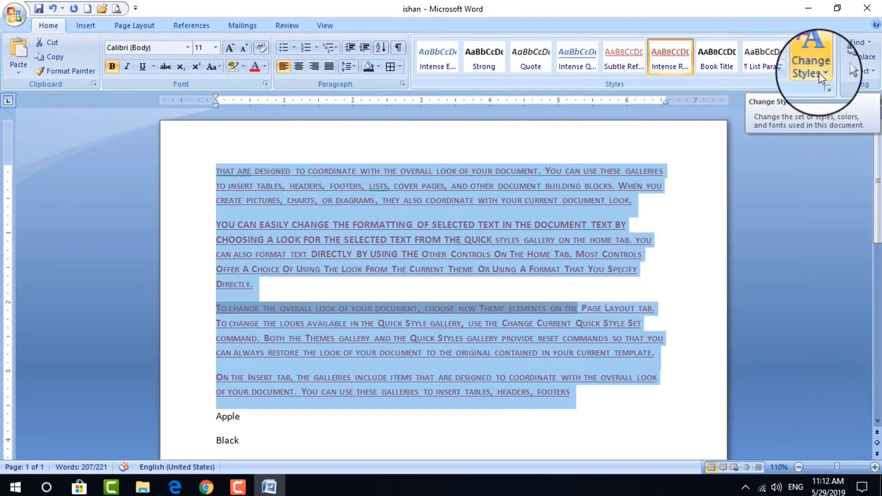
Browse the Change Styles font sets without changing anything, then deselect the text
click(821, 73)
mouse_move(830, 87)
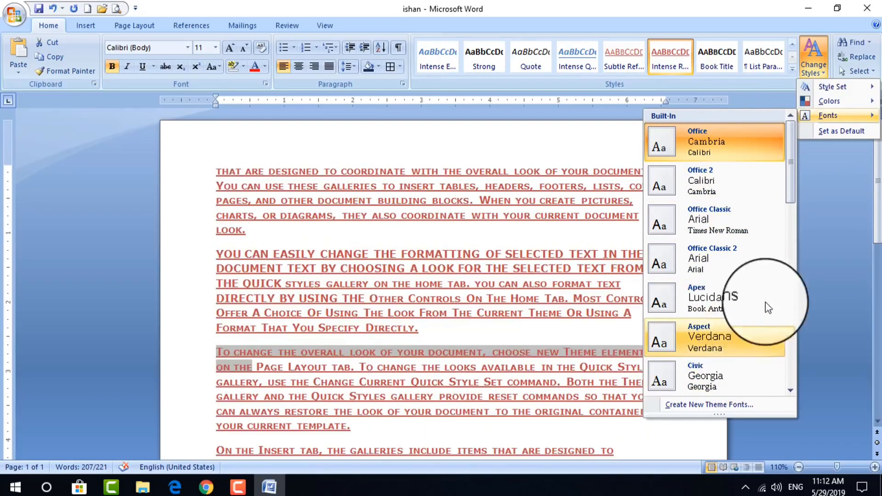
click(818, 229)
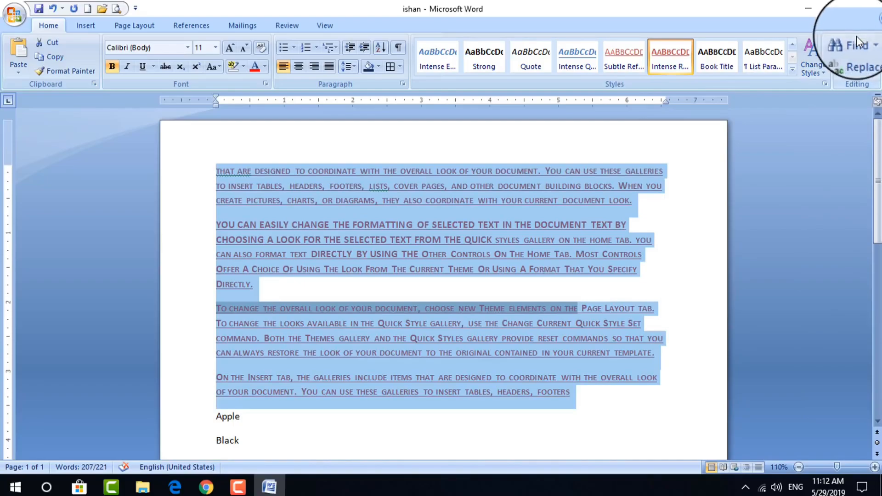
click(463, 225)
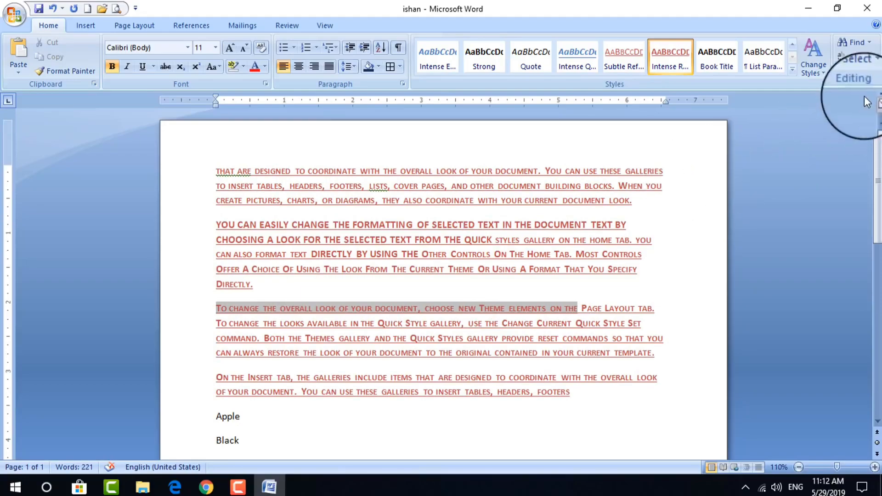
Search the document for 'the' and step through its first few occurrences
click(856, 42)
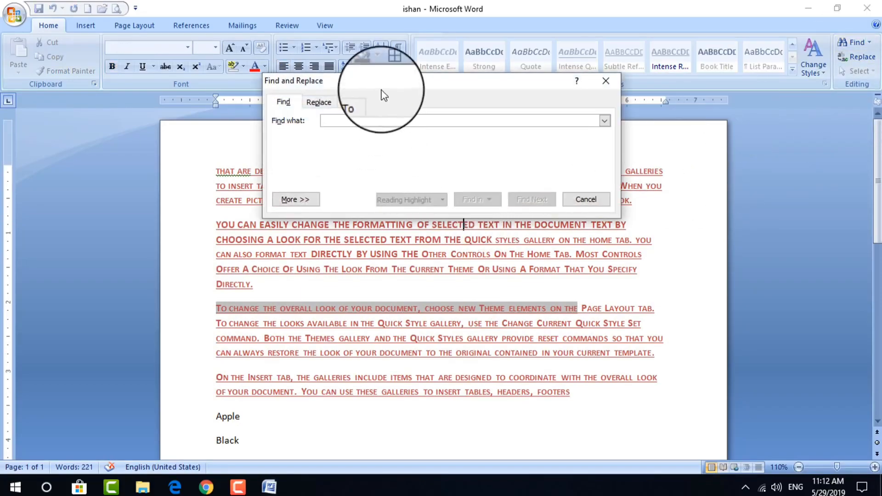
drag(380, 85, 388, 167)
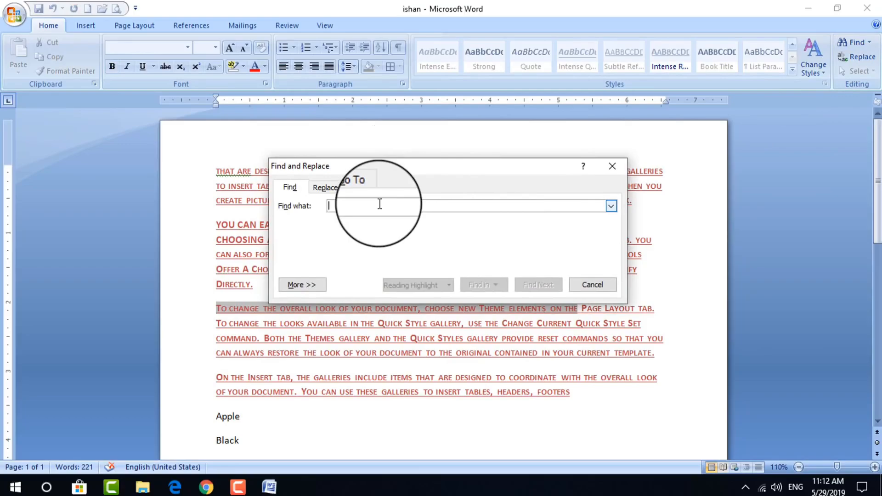
text(th)
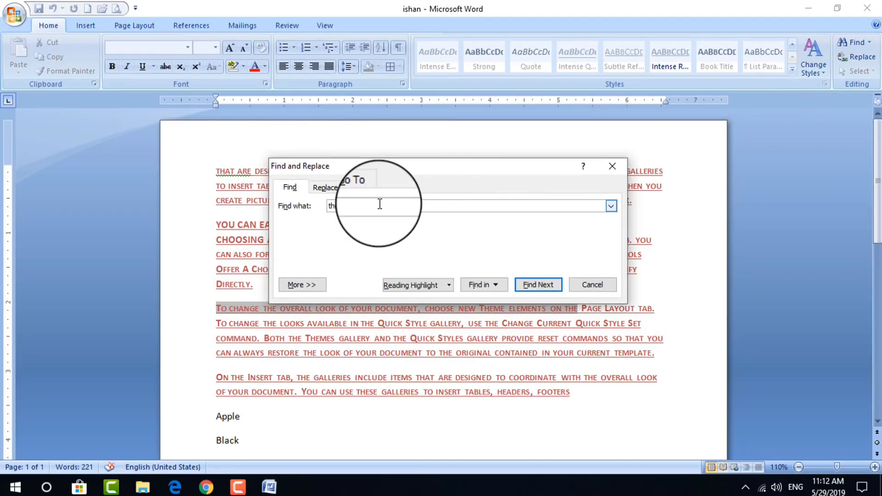
text(e)
click(539, 285)
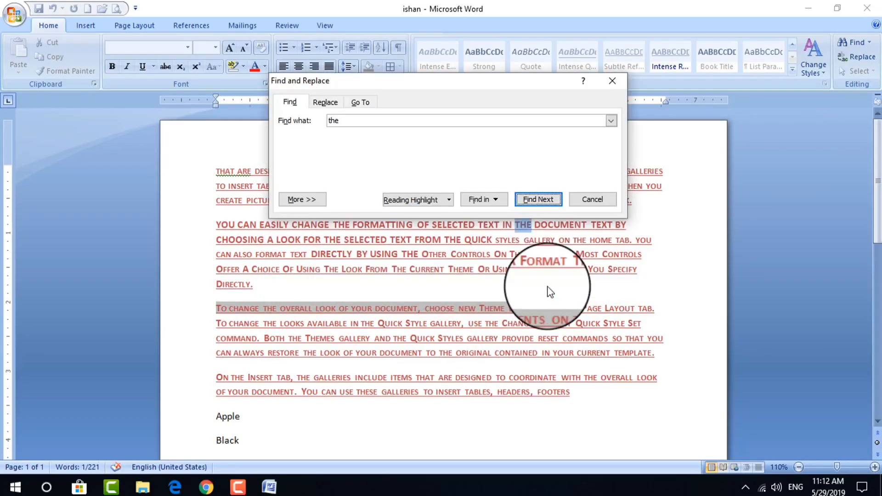
key(Return)
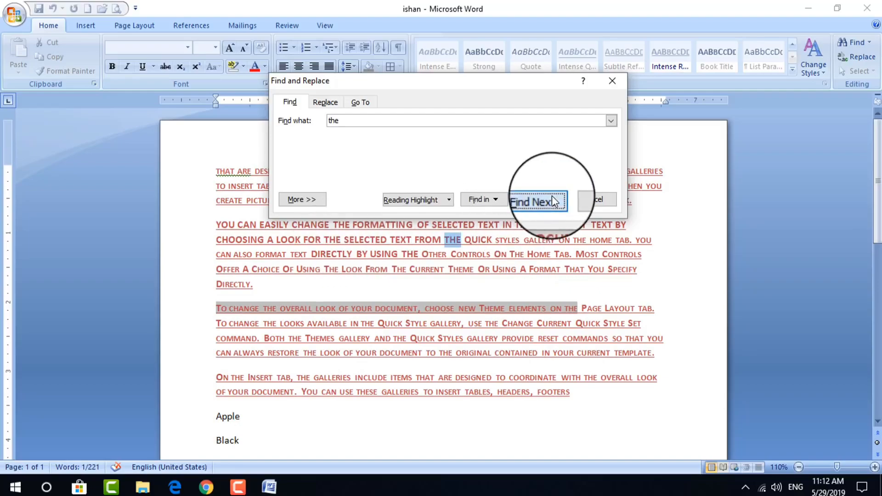
click(553, 195)
click(552, 196)
click(552, 196)
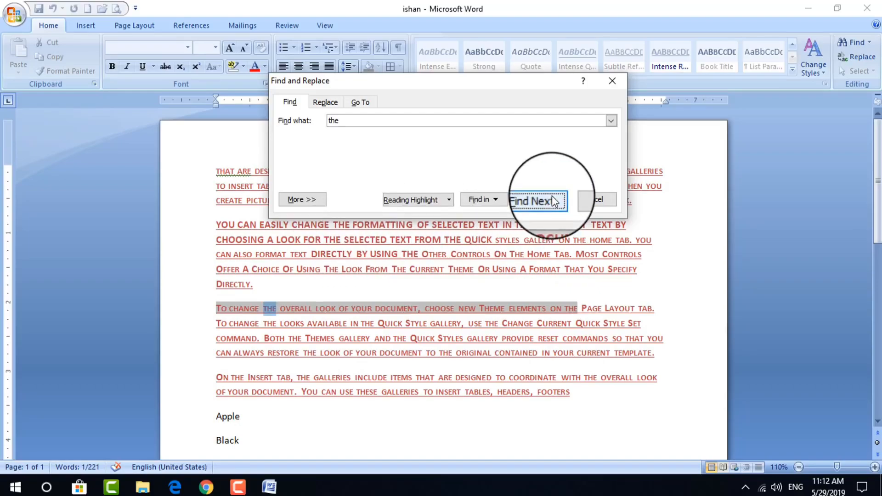
Replace all occurrences of 'the' with 'that', making 30 replacements
click(327, 104)
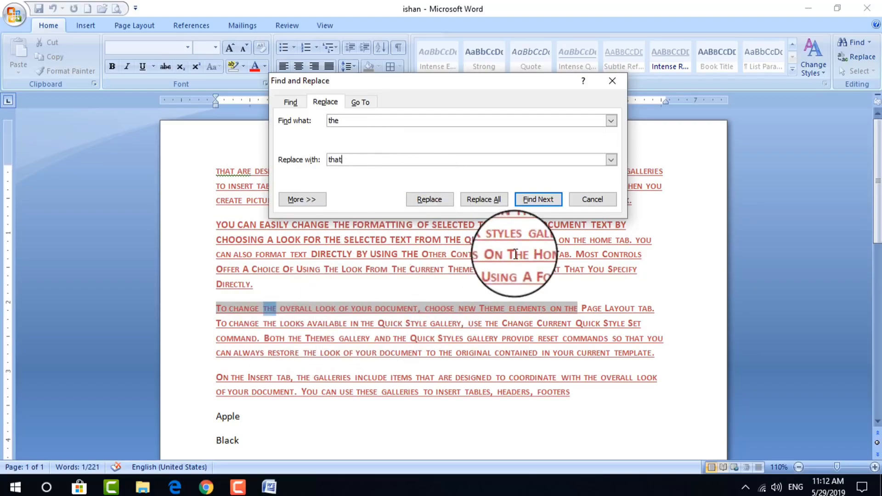
click(490, 202)
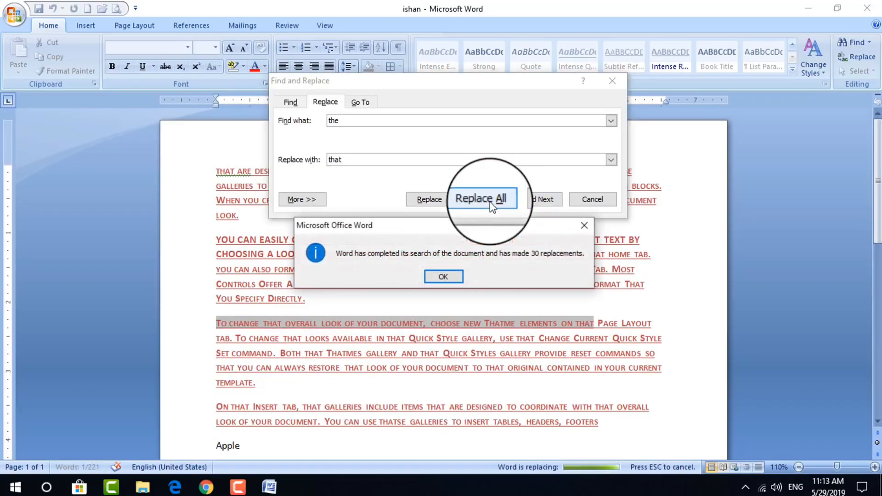
click(444, 274)
scroll(444, 274, up, 3)
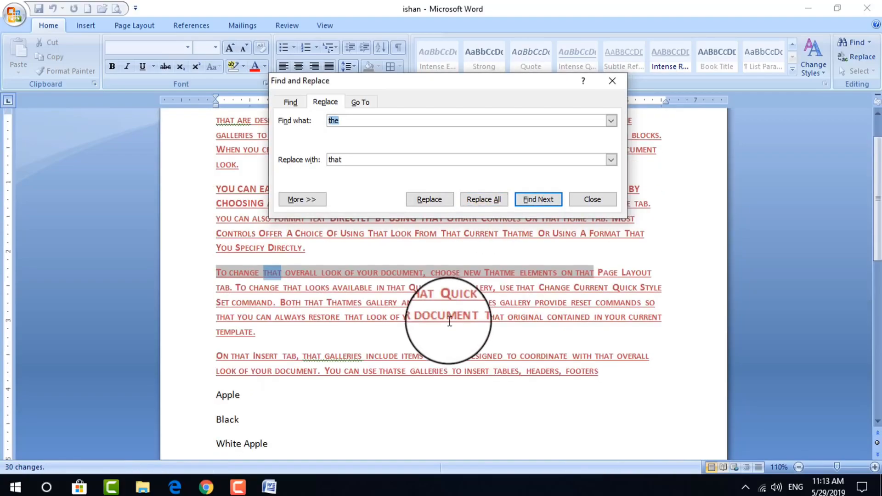
scroll(468, 315, up, 1)
key(Escape)
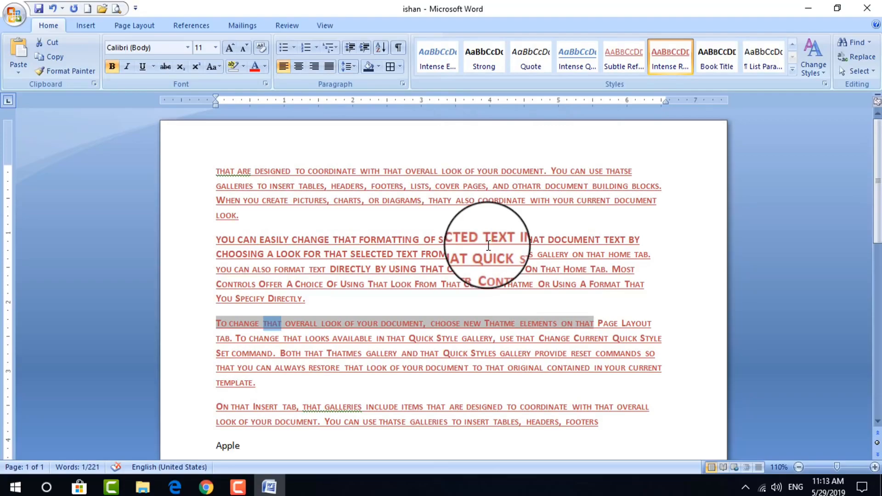
Italicize the entire ishan document, from the opening paragraph through the Apple list
click(857, 71)
click(866, 71)
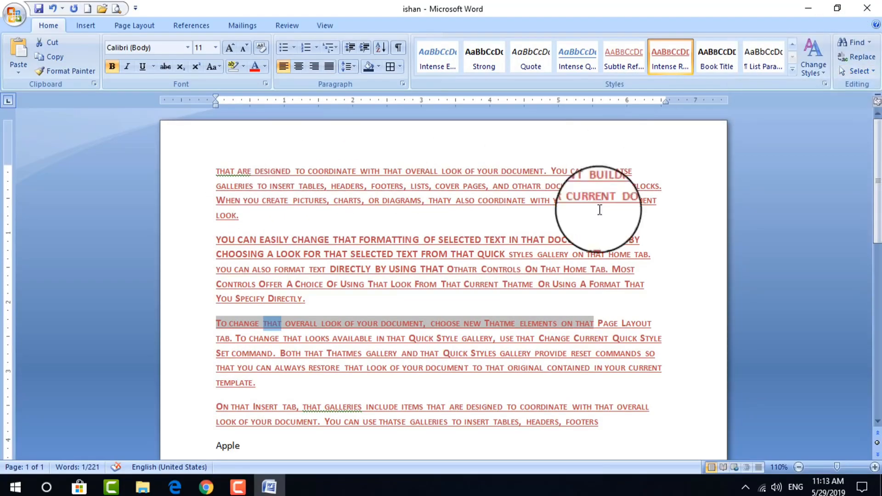
click(858, 71)
click(808, 88)
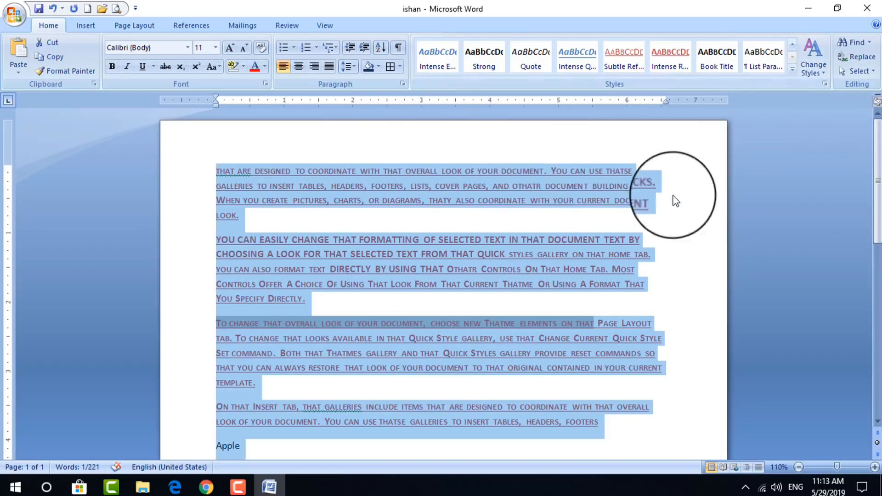
click(615, 284)
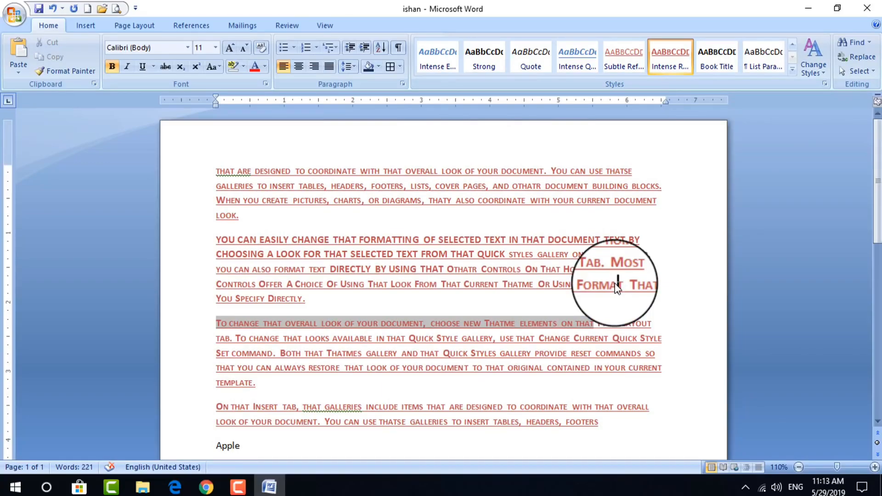
key(ctrl+a)
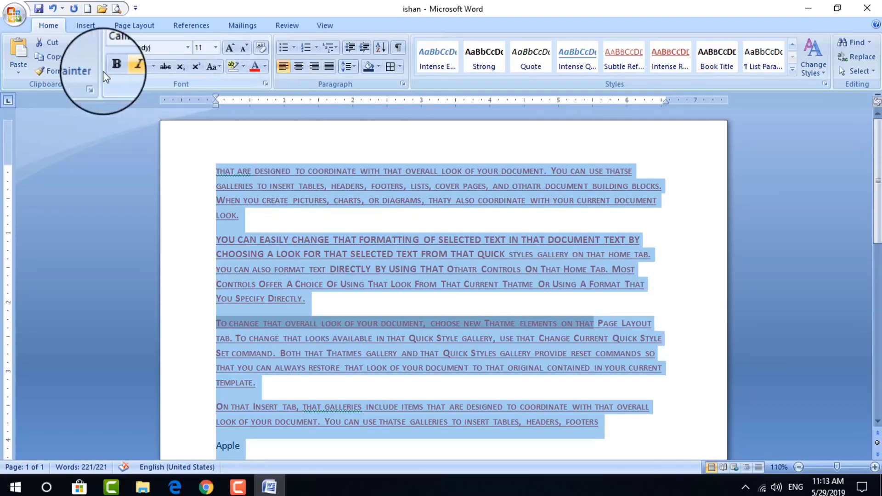
click(127, 66)
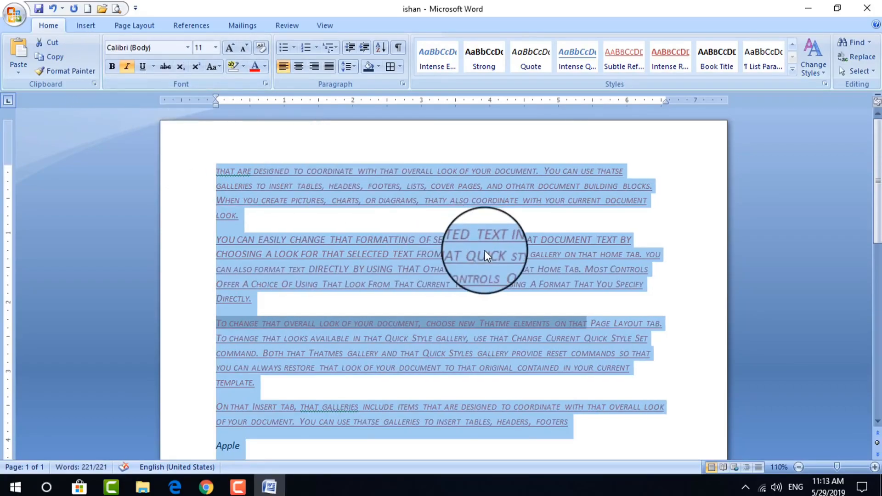
click(357, 223)
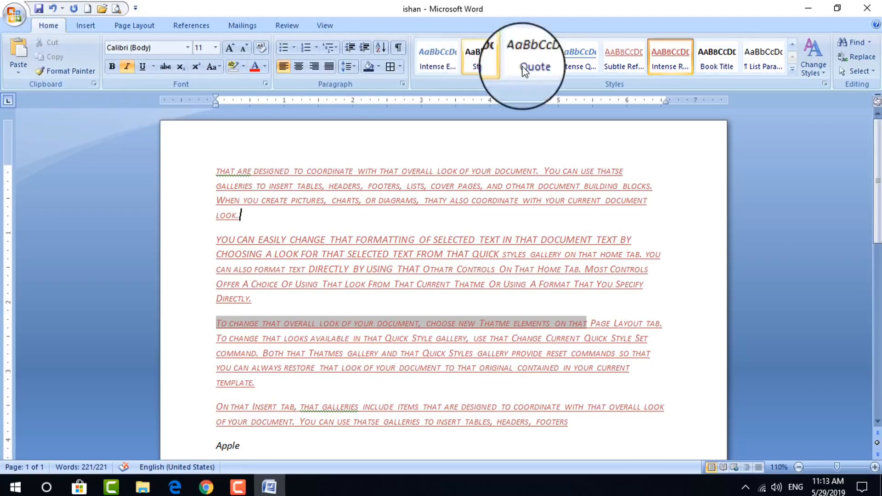